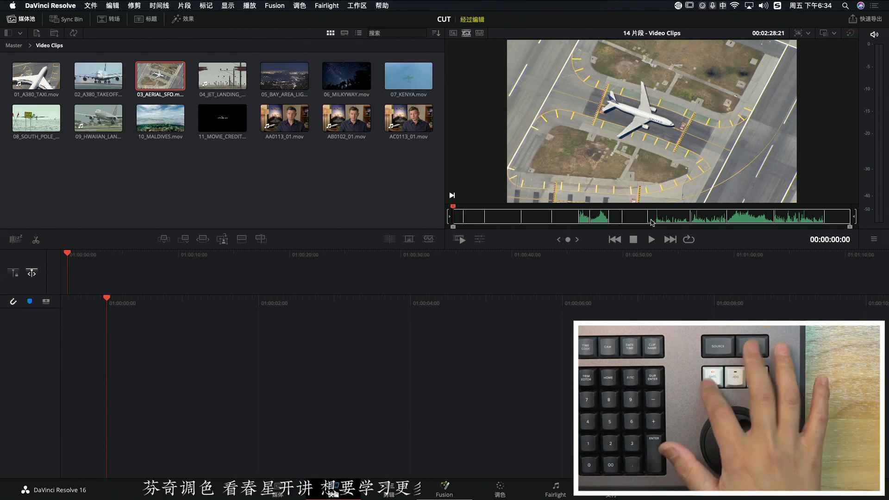
Shuttle forward and backward through the Video Clips source tape to review its clips
key("l")
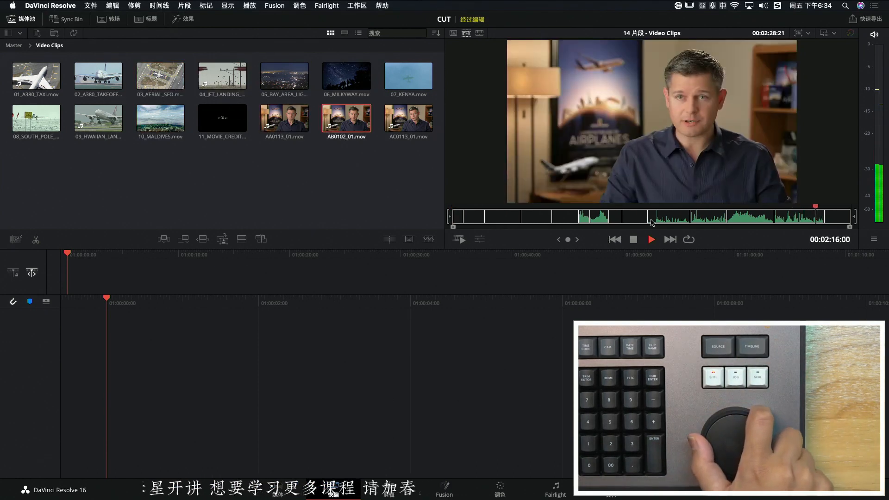
key("j")
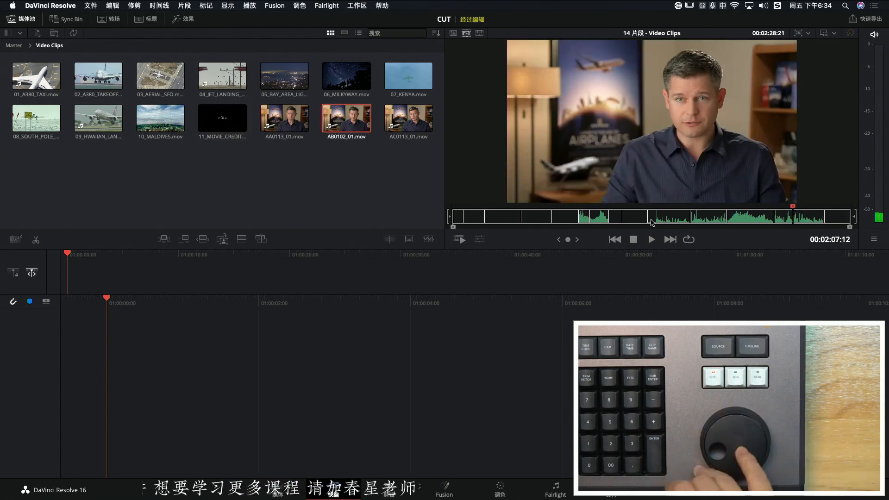
key("l")
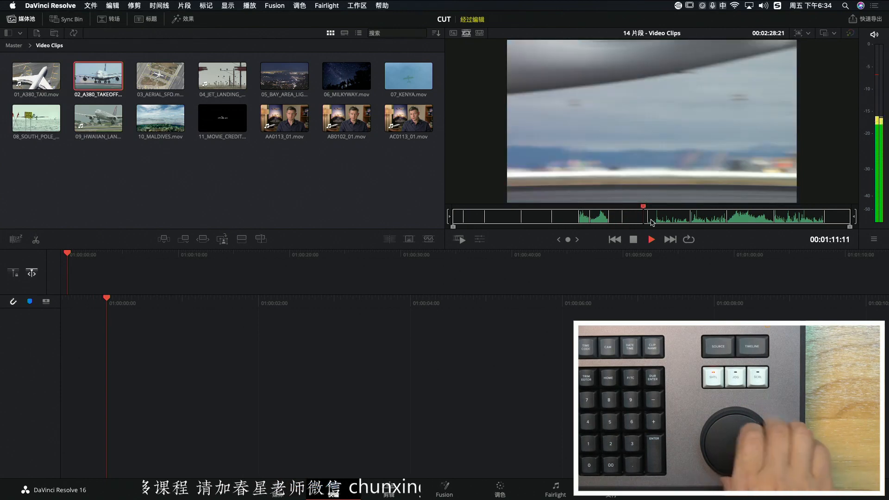
key("j")
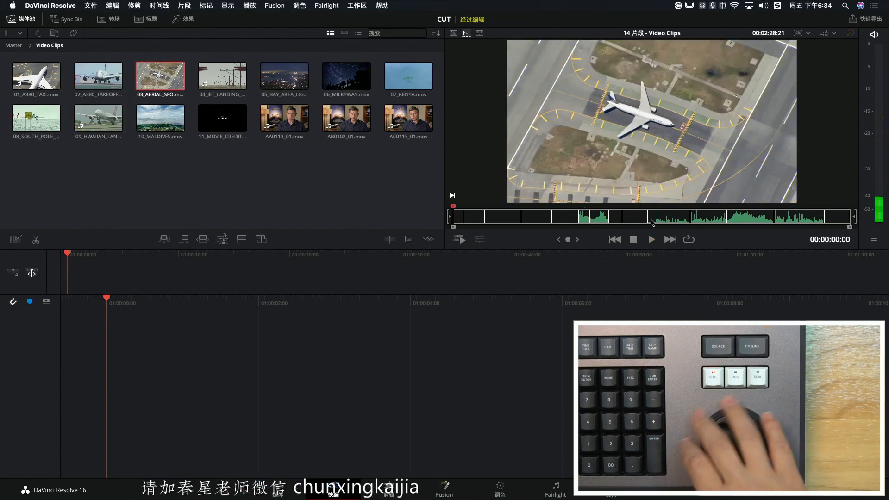
key("l")
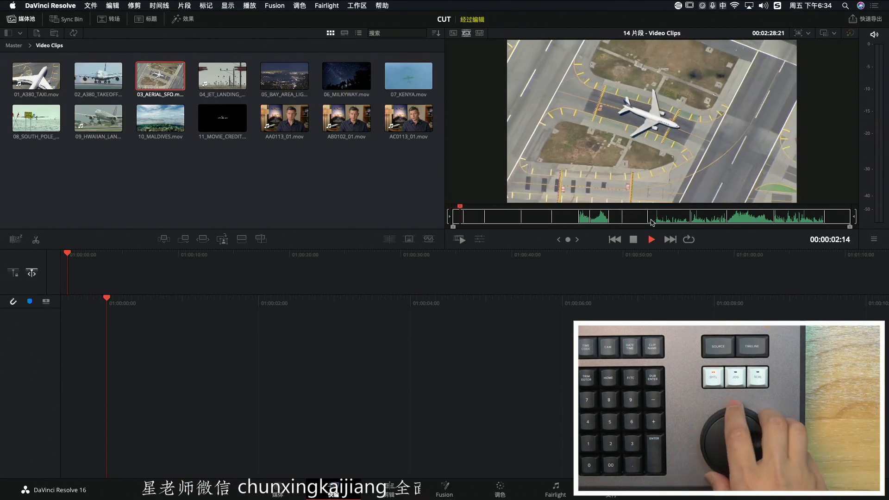
key("l")
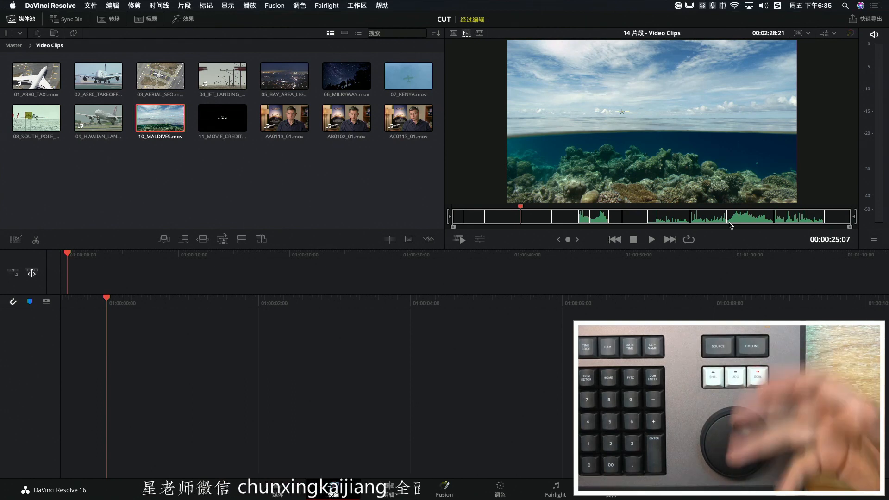
Scrub the Video Clips source tape forward from 10_MALDIVES.mov through to the AB0102_01.mov interview clip
scroll(729, 223, "up", 5)
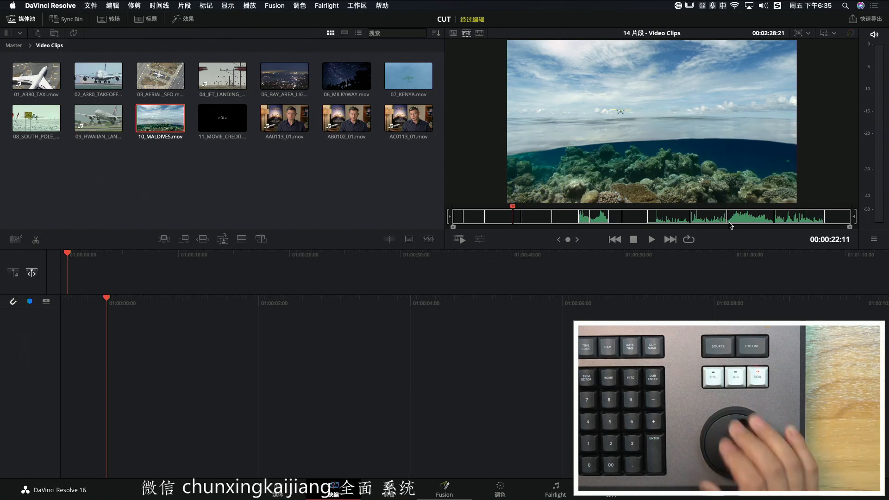
scroll(730, 223, "down", 5)
scroll(730, 226, "down", 2)
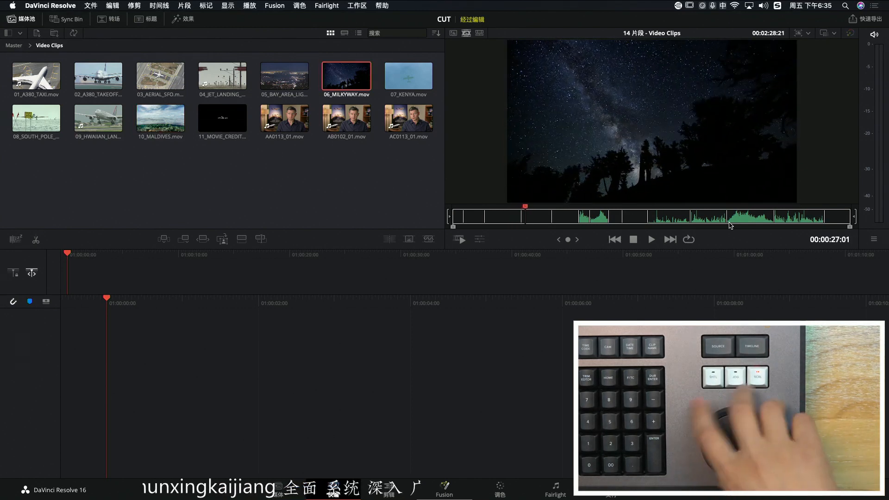
scroll(730, 226, "down", 5)
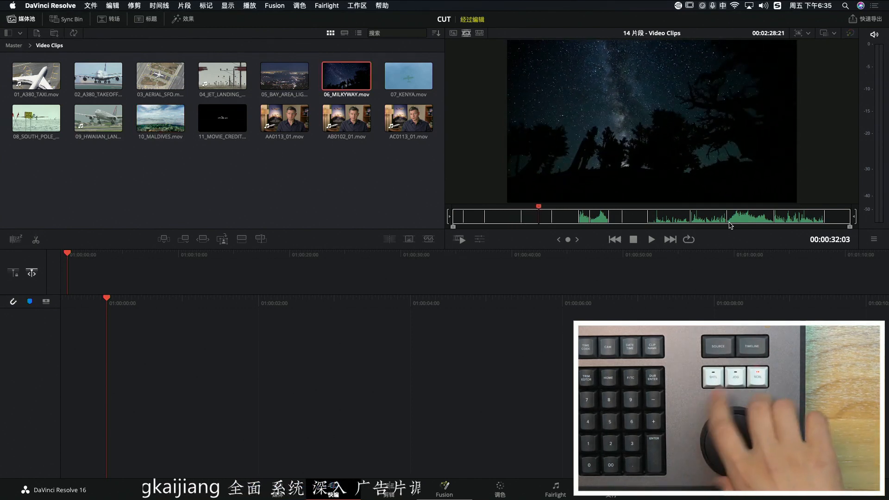
scroll(730, 226, "down", 2)
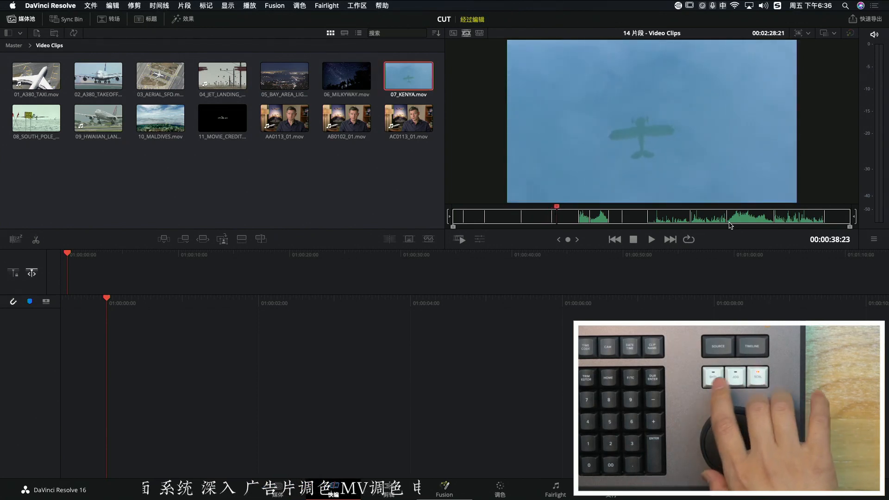
scroll(731, 226, "down", 3)
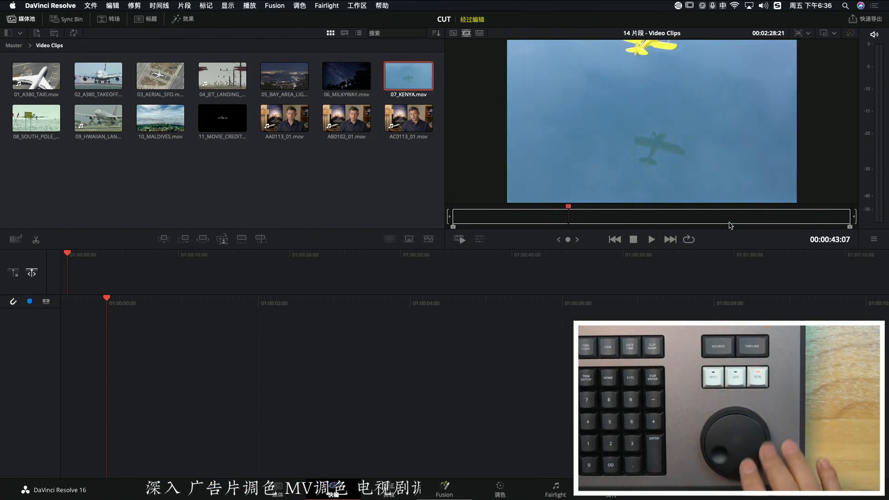
scroll(731, 226, "down", 3)
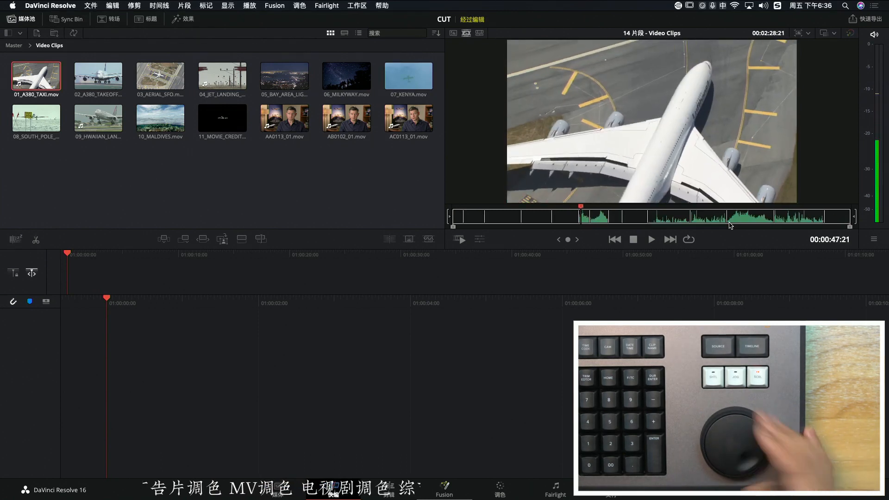
scroll(731, 226, "down", 5)
scroll(730, 226, "down", 10)
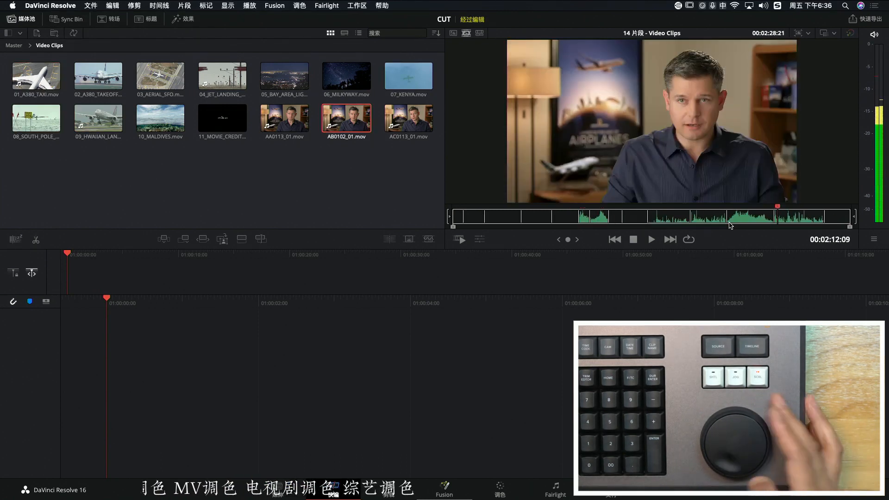
Scrub rapidly back and forth between the start and the later clips of the Video Clips source tape
scroll(731, 226, "up", 10)
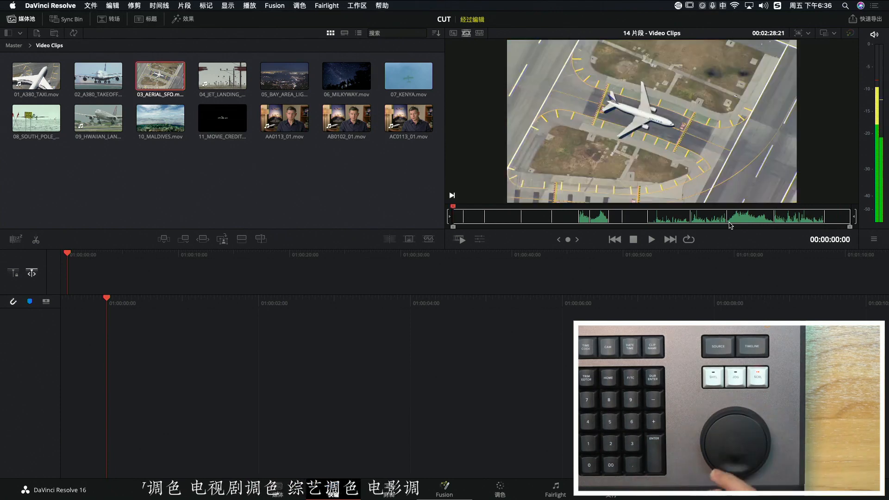
scroll(731, 226, "down", 5)
scroll(731, 226, "up", 5)
scroll(731, 226, "down", 5)
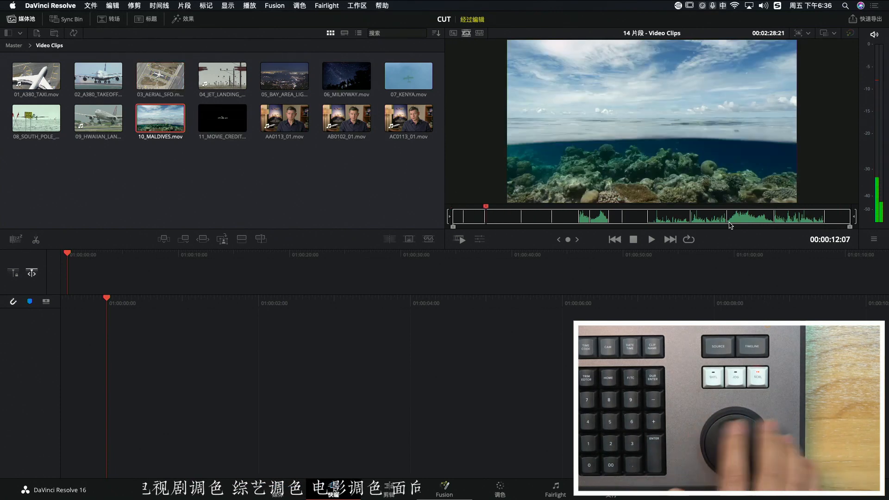
scroll(731, 226, "down", 5)
scroll(731, 225, "up", 2)
scroll(731, 226, "down", 1)
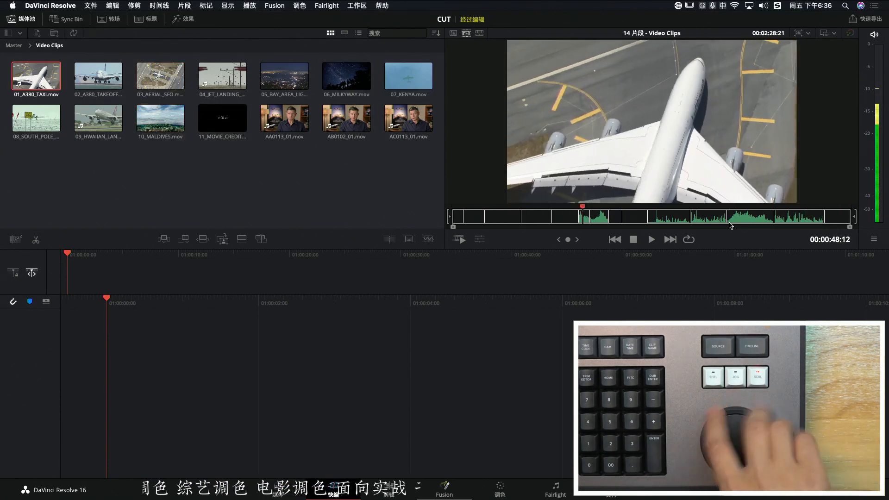
scroll(731, 225, "down", 5)
scroll(731, 226, "up", 10)
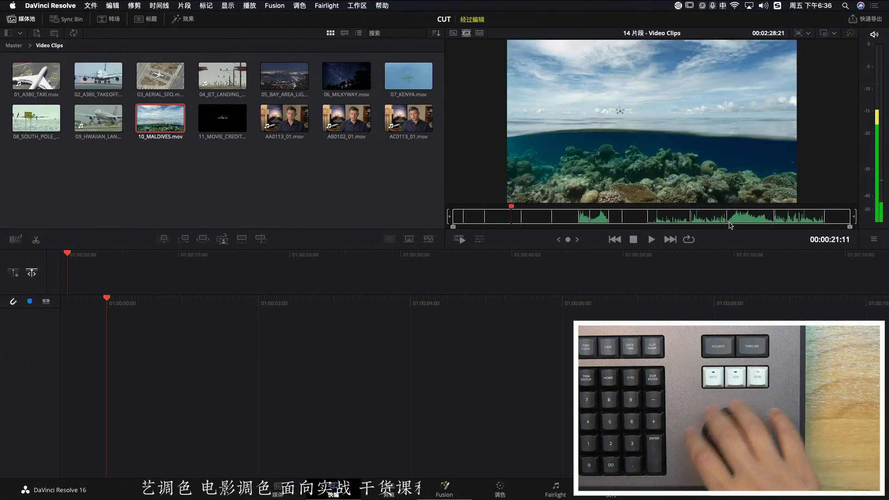
scroll(731, 226, "down", 8)
scroll(731, 226, "down", 10)
scroll(731, 226, "up", 10)
scroll(731, 225, "down", 3)
scroll(731, 226, "up", 10)
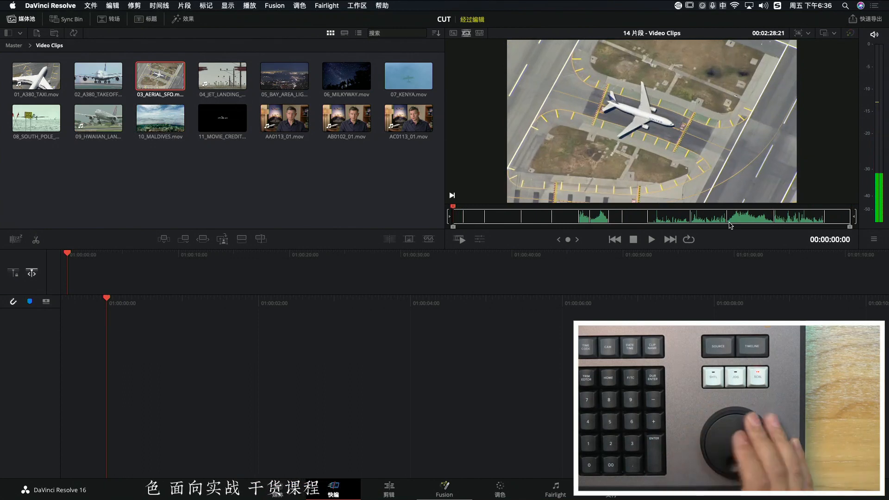
scroll(731, 226, "down", 10)
scroll(731, 226, "up", 10)
scroll(731, 226, "down", 10)
scroll(731, 226, "up", 2)
scroll(731, 225, "down", 2)
scroll(730, 225, "down", 10)
scroll(730, 225, "up", 10)
scroll(731, 225, "down", 5)
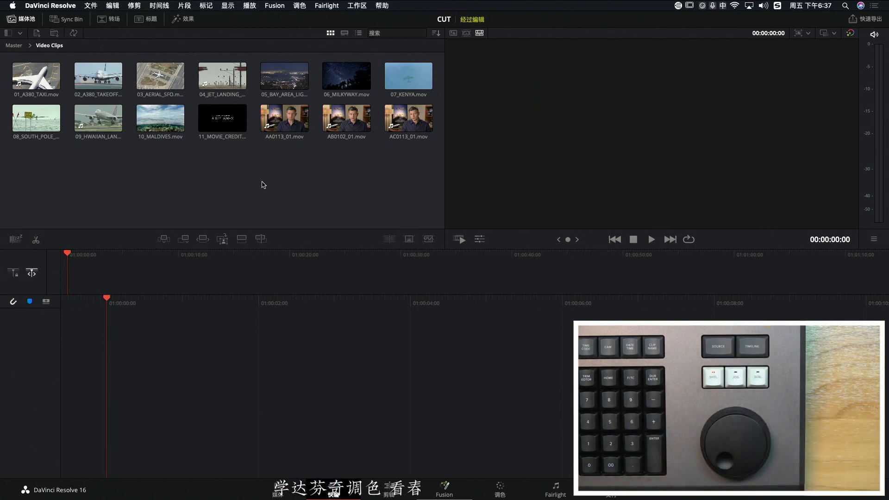
Open the YUN bin from Master and load its 云做的翅膀2K_ProRes444.mov clip in the viewer
left_click(14, 45)
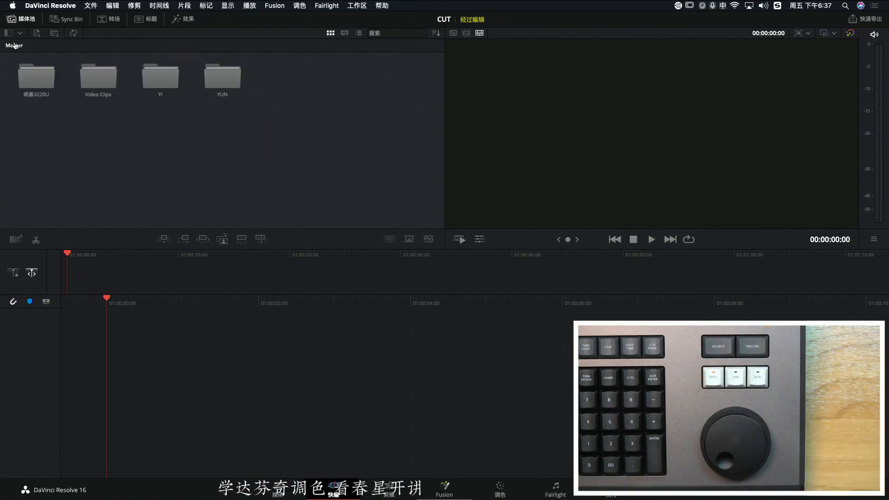
double_click(214, 81)
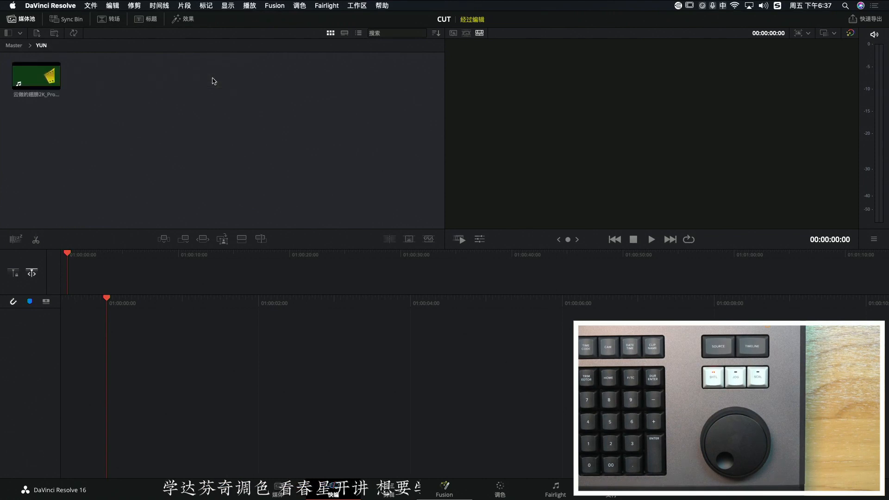
left_click(47, 76)
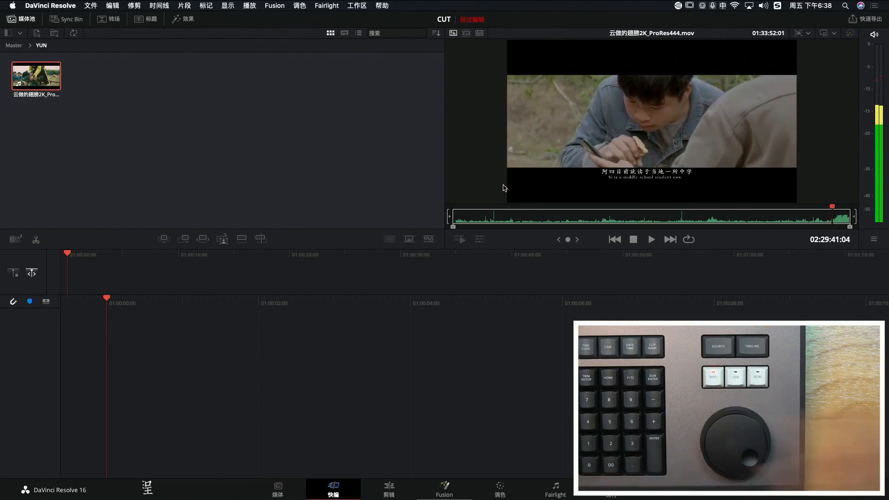
Switch to the YI bin, load 一代倾城.mov in the viewer and play through part of it
left_click(9, 33)
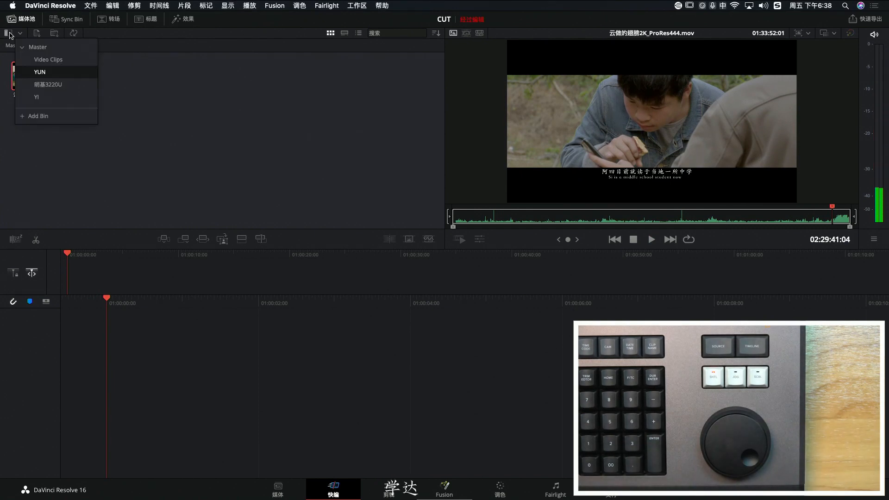
left_click(47, 97)
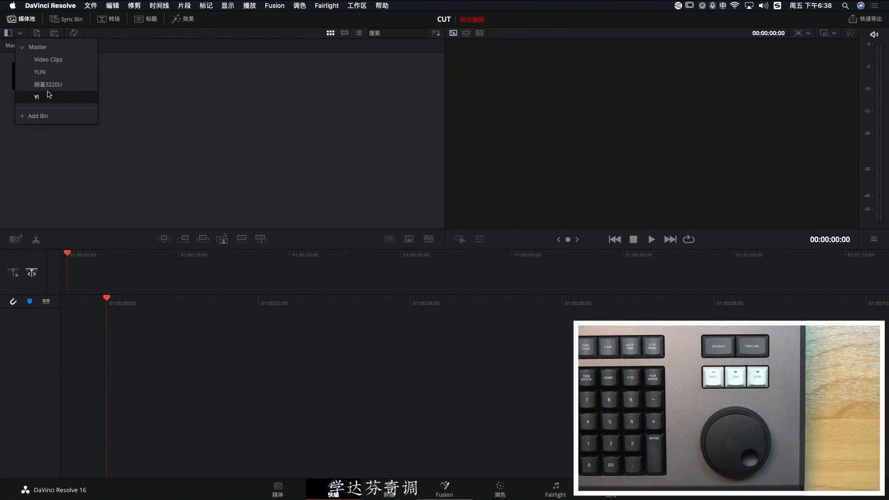
left_click(43, 74)
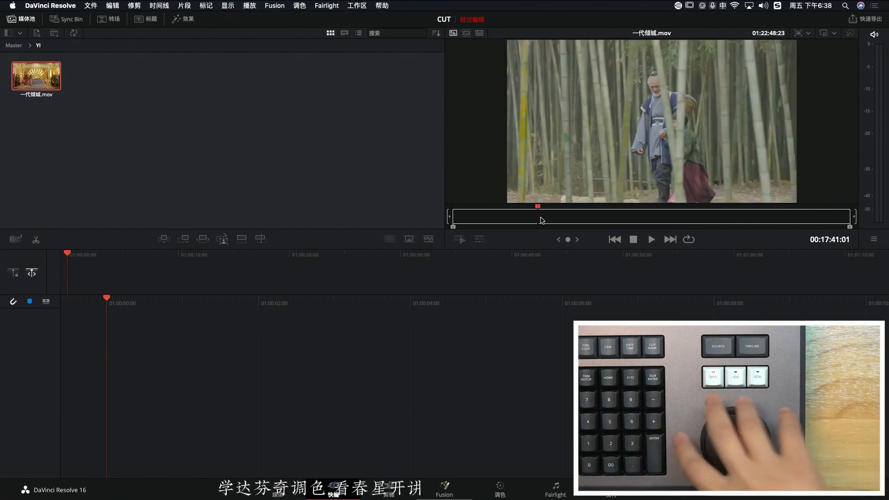
key("l")
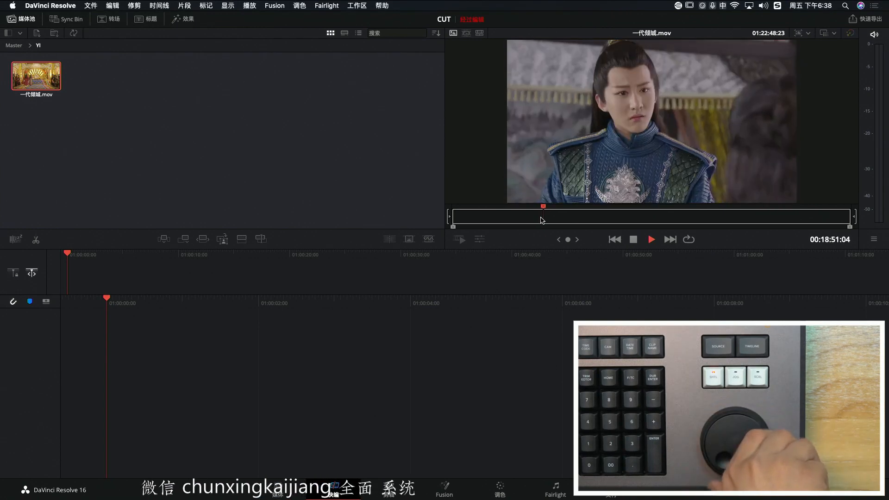
key("k")
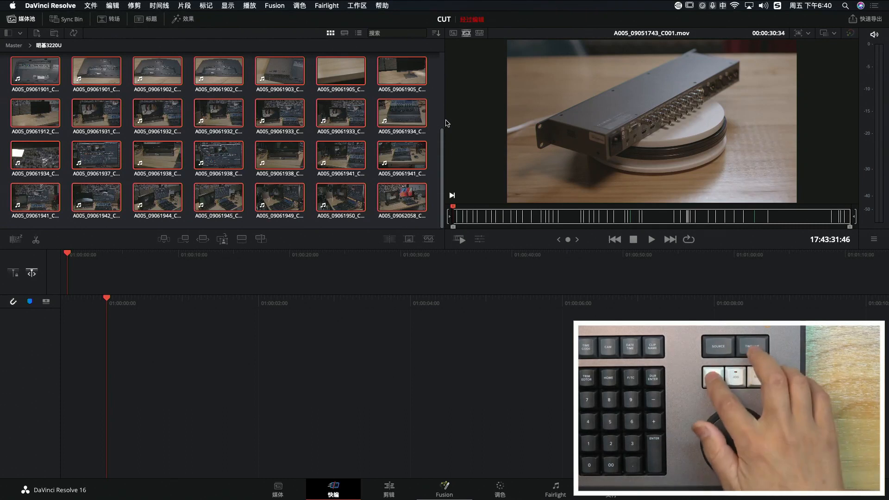
Clear the multi-clip selection in the 明基3220U bin and show all its clips as a source tape
left_click(398, 125)
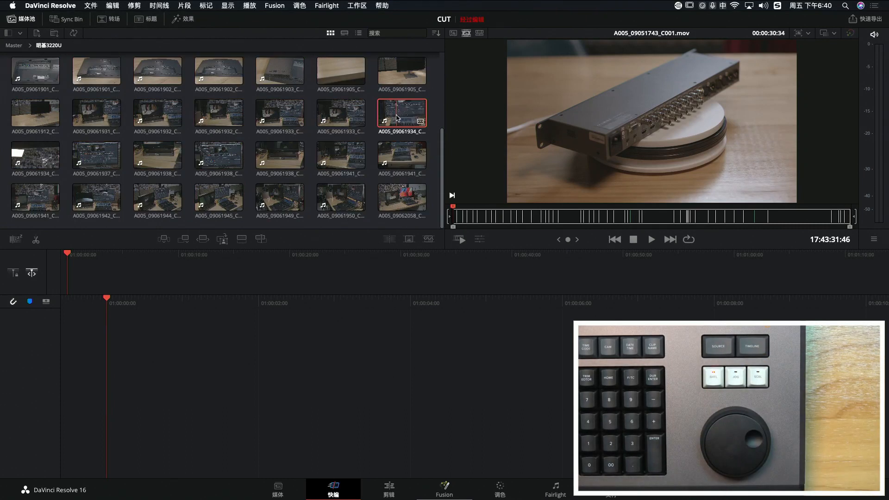
left_click(467, 33)
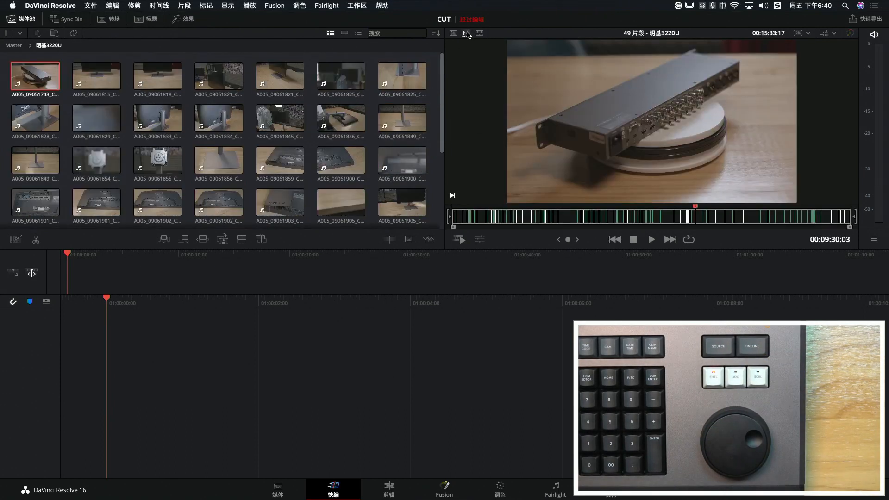
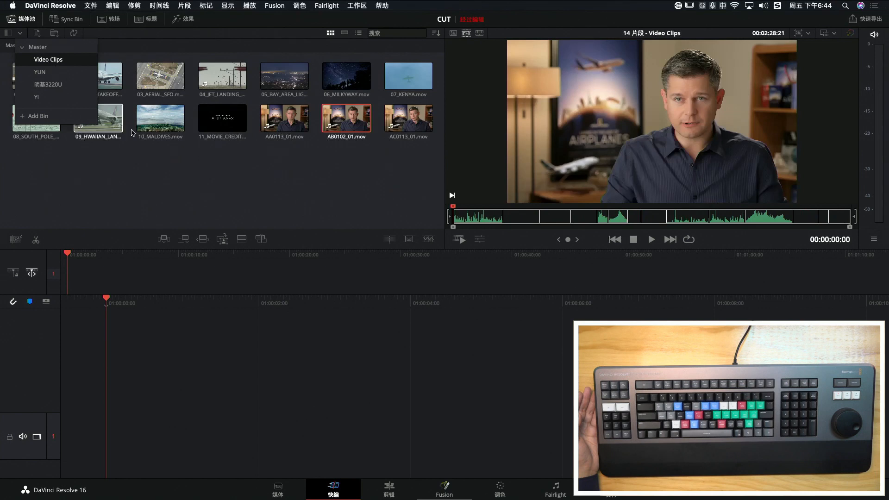
Load 04_JET_LANDING_2.mov from the Video Clips bin as a single source clip and play through part of it
left_click(248, 177)
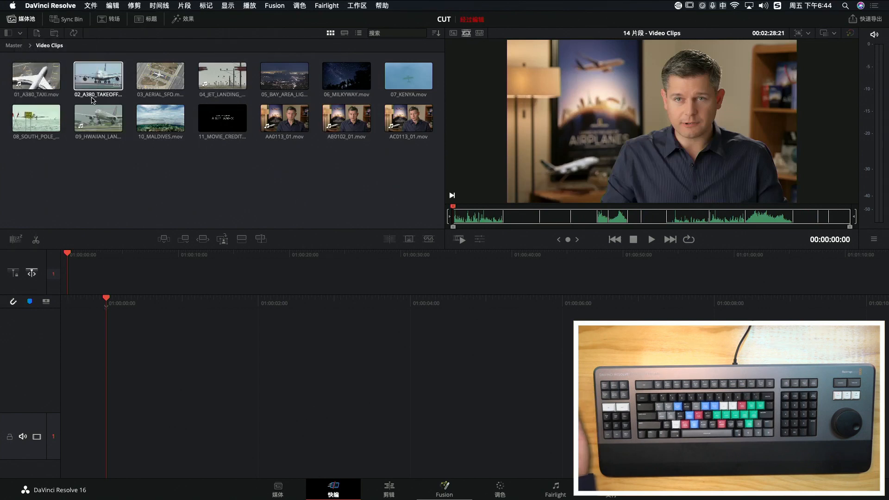
left_click(215, 84)
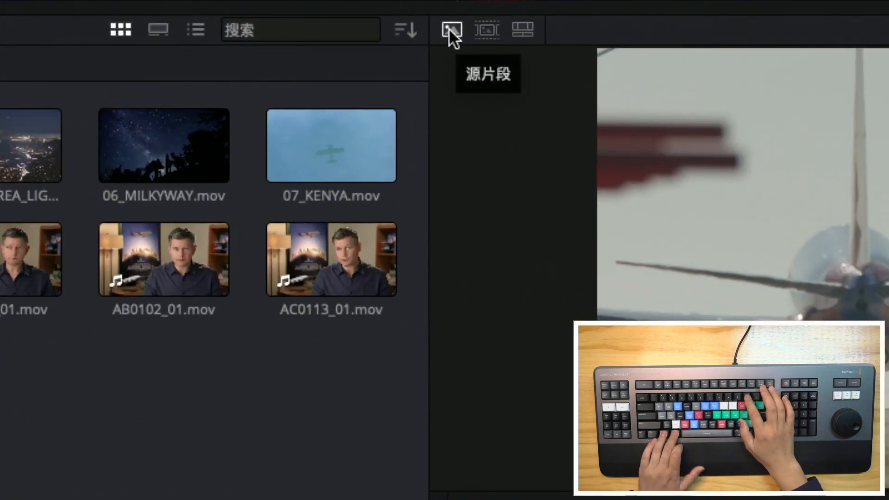
key("space")
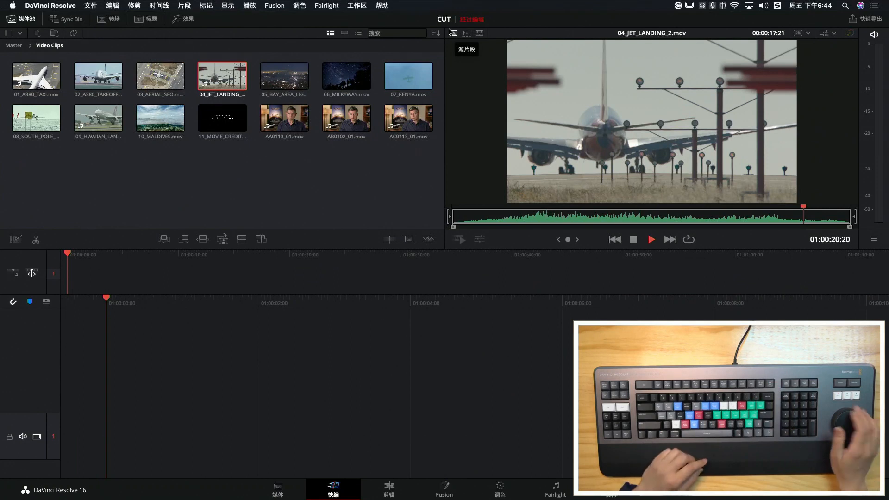
key("j")
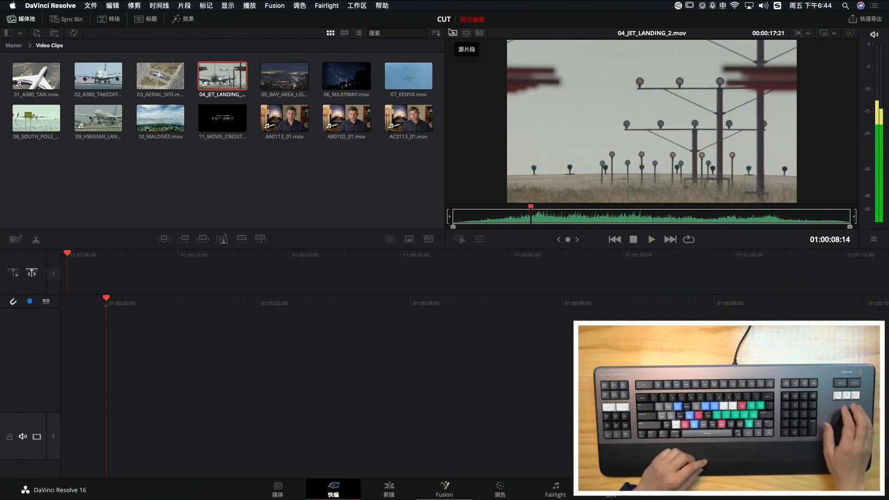
Scrub repeatedly back and forth through the first half of 04_JET_LANDING_2.mov
key("Right")
key("Right")
key("Right")
key("Right")
key("Right")
key("Right")
key("Right")
key("Right")
key("Right")
key("Right")
key("Right")
key("Right")
key("Right")
key("Right")
key("Right")
key("Right")
key("Right")
key("Right")
key("Right")
key("Right")
key("Right")
key("Right")
key("Right")
key("Right")
key("Right")
key("Right")
key("Right")
key("Right")
key("Right")
key("Right")
key("Right")
key("Right")
key("Right")
key("Right")
key("Right")
key("Right")
key("Right")
key("Right")
key("Right")
key("Right")
key("Left")
key("Left")
key("Left")
key("Left")
key("Left")
key("Right")
key("Right")
key("Right")
key("Right")
key("Right")
key("Right")
key("Right")
key("Right")
key("Right")
key("Right")
key("Right")
key("Left")
key("Left")
key("Left")
key("Left")
key("Left")
key("Left")
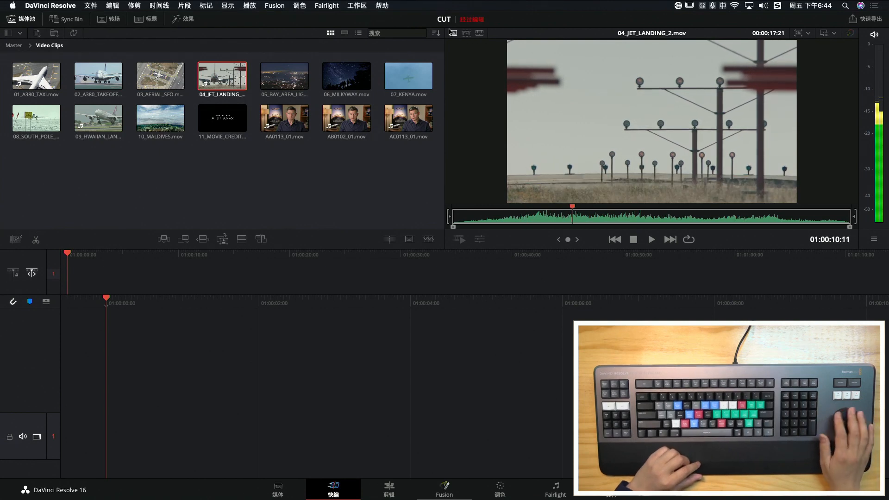
key("Left")
key("Left")
key("Left")
key("Left")
key("Left")
key("Left")
key("Left")
key("Left")
key("Left")
key("Left")
key("Left")
key("Left")
key("Right")
key("Right")
key("Right")
key("Right")
key("Right")
key("Right")
key("Right")
key("Right")
key("Right")
key("Right")
key("Right")
key("Right")
key("Right")
key("Right")
key("Right")
key("Right")
key("Right")
key("Right")
key("Right")
key("Right")
key("Left")
key("Left")
key("Left")
key("Left")
key("Left")
key("Left")
key("Left")
key("Left")
key("Left")
key("Left")
key("Left")
key("Left")
key("Left")
key("Left")
key("Left")
key("Left")
key("Left")
key("Left")
key("Left")
key("Left")
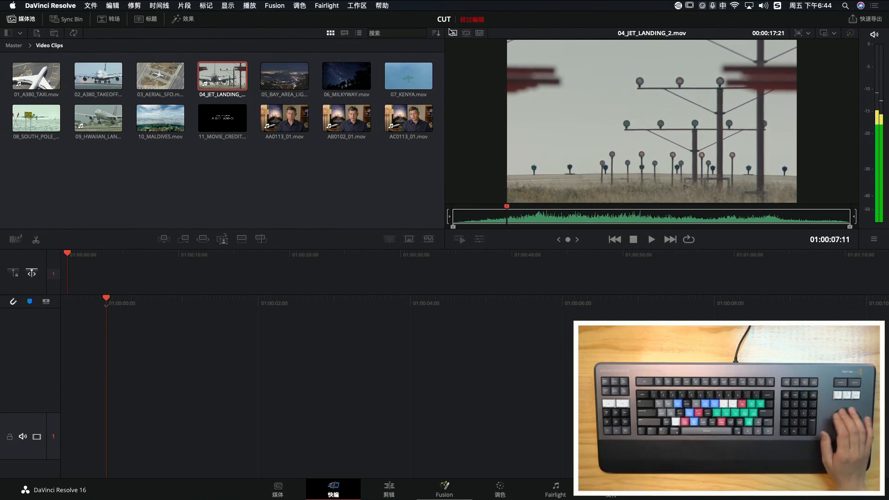
key("Right")
key("Right")
key("Right")
key("Right")
key("Right")
key("Right")
key("Right")
key("Right")
key("Right")
key("Right")
key("Right")
key("Right")
key("Right")
key("Right")
key("Right")
key("Right")
key("Left")
key("Left")
key("Left")
key("Left")
key("Left")
key("Left")
key("Left")
key("Left")
key("Left")
key("Left")
key("Left")
key("Left")
key("Left")
key("Left")
key("Left")
key("Left")
key("Left")
key("Left")
key("Left")
key("Left")
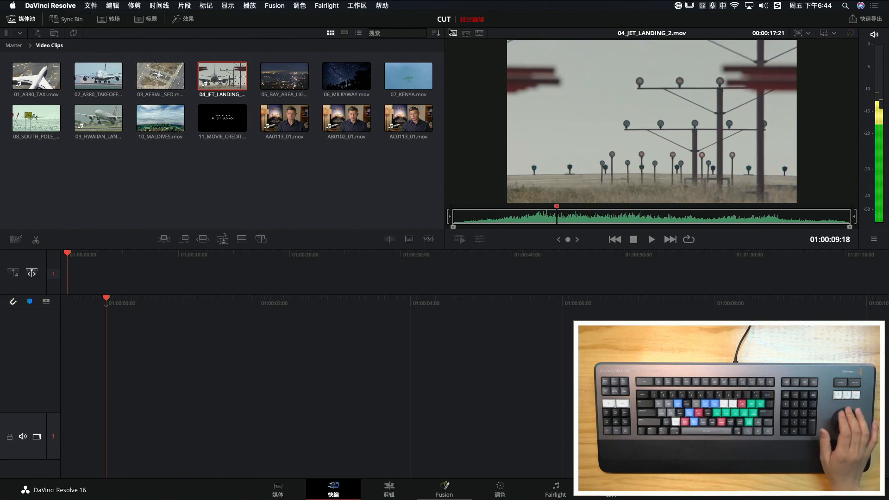
key("Right")
key("Right")
key("Right")
key("Right")
key("Right")
key("Right")
key("Right")
key("Right")
key("Right")
key("Right")
key("Right")
key("Right")
key("Right")
key("Right")
key("Right")
key("Right")
key("Right")
key("Right")
key("Right")
key("Right")
key("Left")
key("Left")
key("Left")
key("Left")
key("Left")
key("Left")
key("Left")
key("Left")
key("Left")
key("Left")
key("Left")
key("Left")
key("Left")
key("Left")
key("Left")
key("Left")
key("Left")
key("Left")
key("Left")
key("Left")
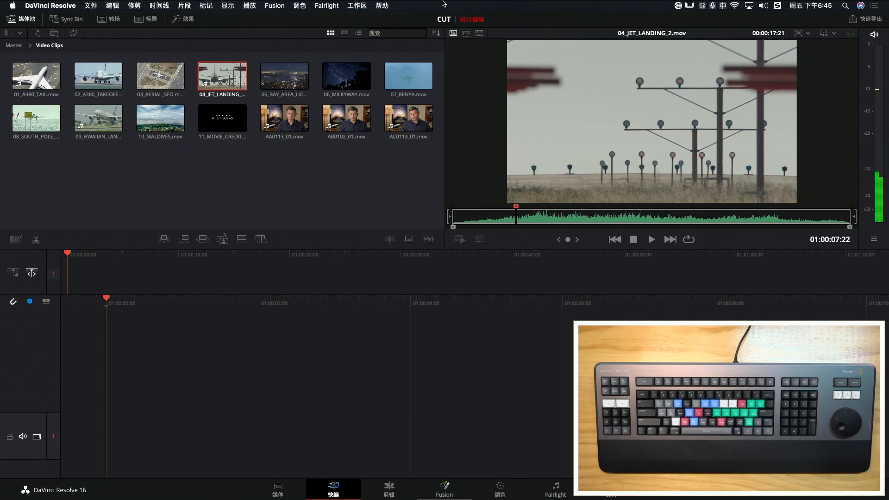
Load 05_BAY_AREA_LIGHTS.mov followed by 03_AERIAL_SFO.mov in the viewer and scrub back and forth through the footage
left_click(290, 78)
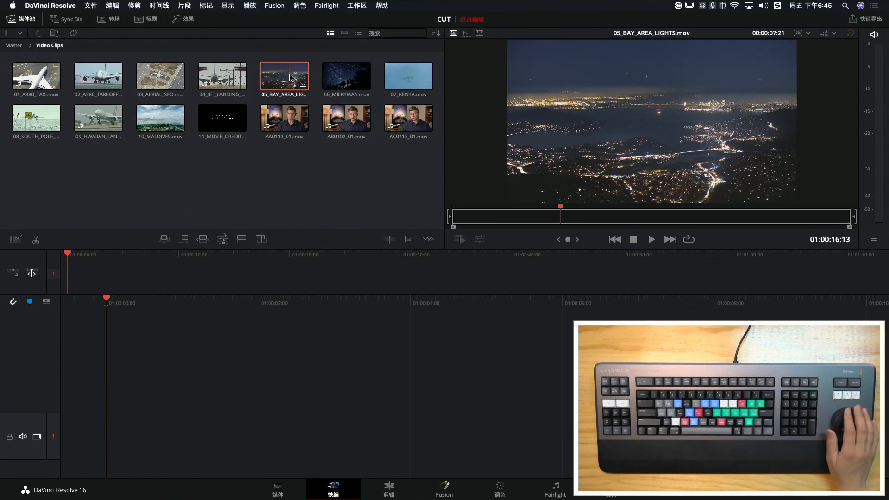
left_click(156, 78)
key("Right")
key("Left")
key("Right")
key("Right")
key("Right")
key("Left")
key("Left")
key("Left")
key("Left")
key("Left")
key("Left")
key("Left")
key("Left")
key("Left")
key("Left")
key("Left")
key("Left")
key("Left")
key("Left")
key("Left")
key("Left")
key("Right")
key("Right")
key("Right")
key("Right")
key("Right")
key("Right")
key("Right")
key("Right")
key("Right")
key("Right")
key("Right")
key("Right")
key("Right")
key("Right")
key("Right")
key("Right")
key("Left")
key("Left")
key("Left")
key("Left")
key("Left")
key("Left")
key("Left")
key("Left")
key("Left")
key("Left")
key("Left")
key("Left")
Switch the viewer between neighbouring clips around 03_AERIAL_SFO.mov, including 02_A380_TAKEOFF.mov, and move down to 08_SOUTH_POLE_DC3_.mov
key("Right")
key("Right")
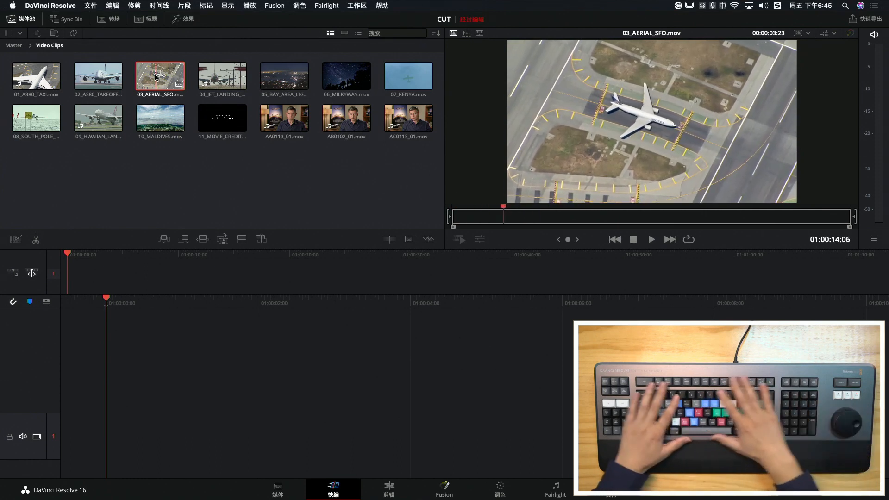
key("Left")
key("Left")
key("Left")
key("Left")
key("Left")
key("Left")
key("Left")
key("Left")
key("Left")
key("Left")
key("Left")
key("Left")
key("Right")
key("Right")
key("Right")
key("Right")
key("Right")
key("Right")
key("Right")
key("Right")
key("Right")
key("Right")
key("Right")
key("Right")
key("Right")
key("Right")
key("Left")
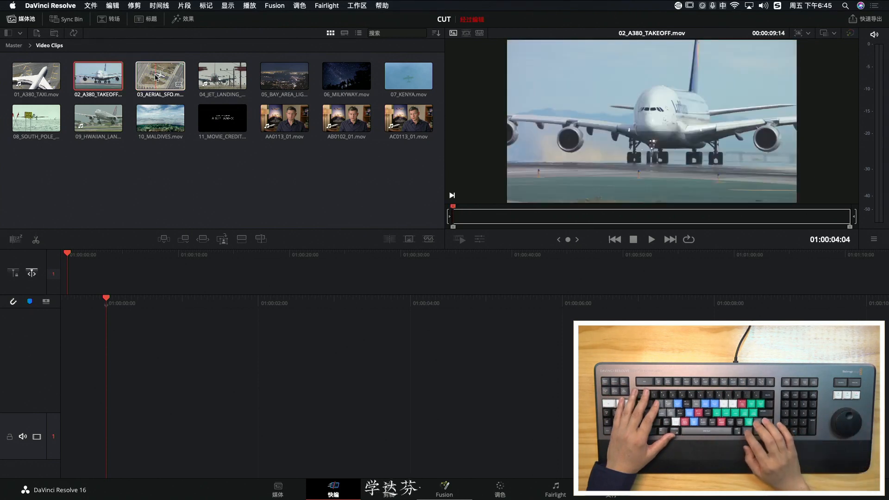
key("Down")
Step through the other clips of the Video Clips bin until AA0113_01.mov is loaded in the viewer
key("Left")
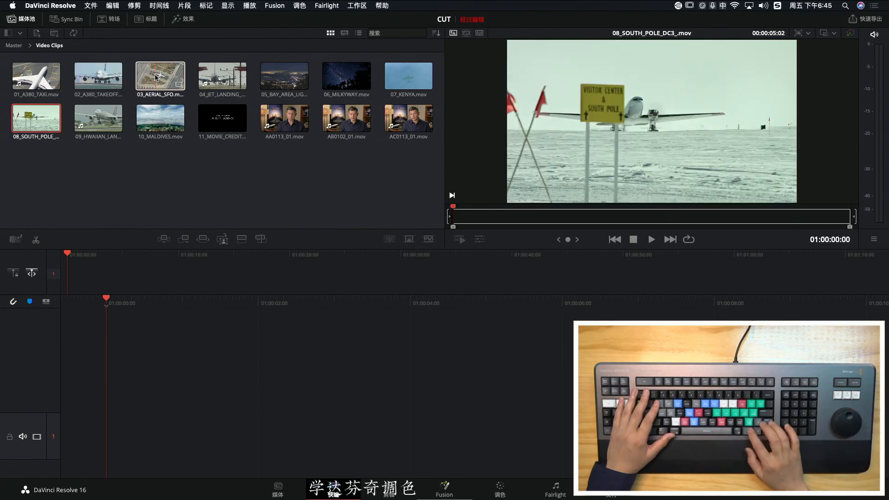
key("Right")
key("Right")
key("Right")
key("Left")
key("Up")
key("Down")
key("Left")
key("Right")
key("Right")
key("Right")
key("Left")
key("Right")
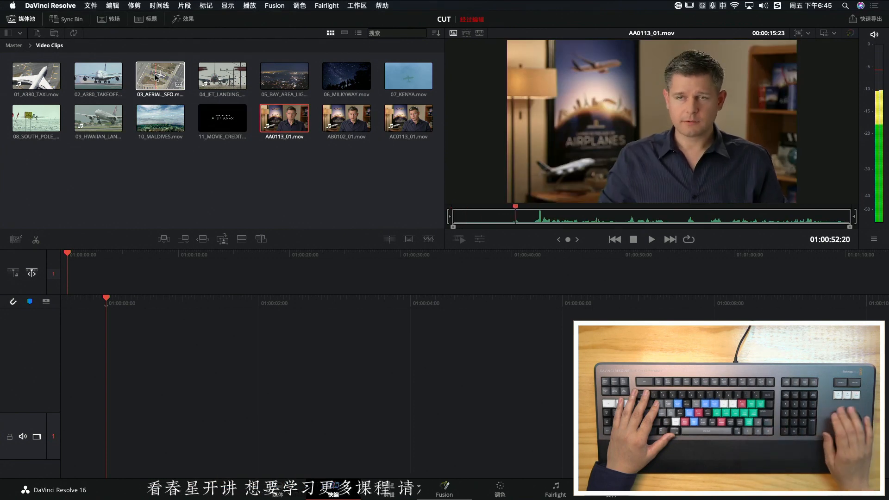
Position the playhead of AA0113_01.mov at 01:00:53:13, just before the speech starts, and mark an In point
key("Left")
key("Left")
key("Left")
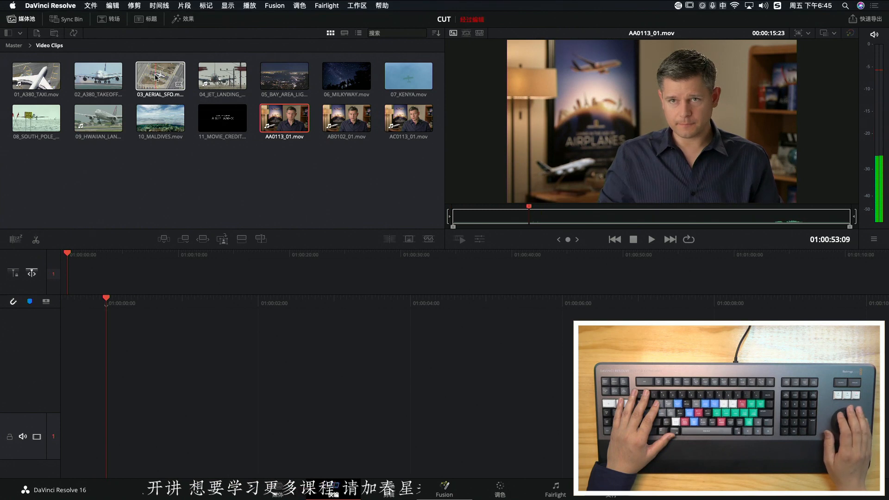
key("Right")
key("Right")
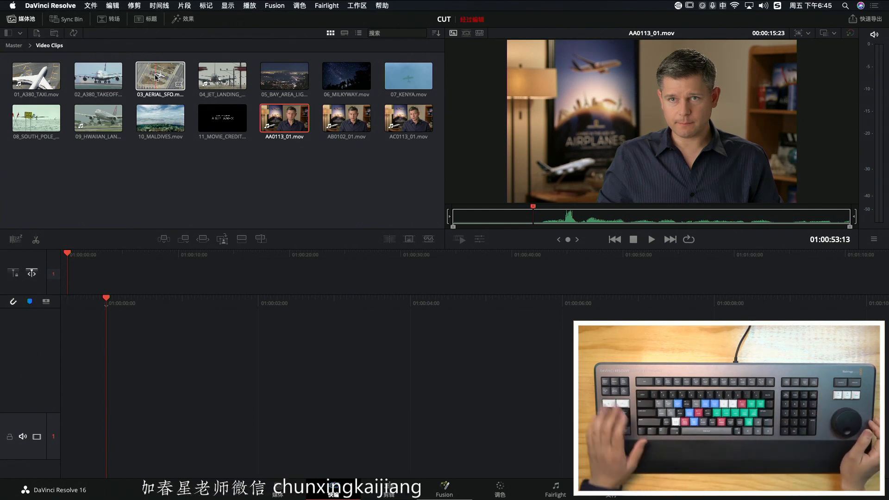
key("i")
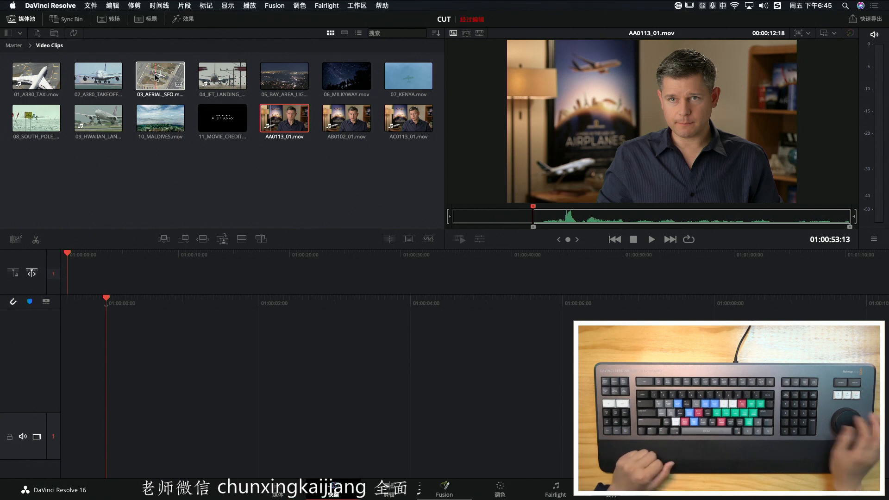
Play AA0113_01.mov forward to 01:01:01:06 and mark an Out point there
key("space")
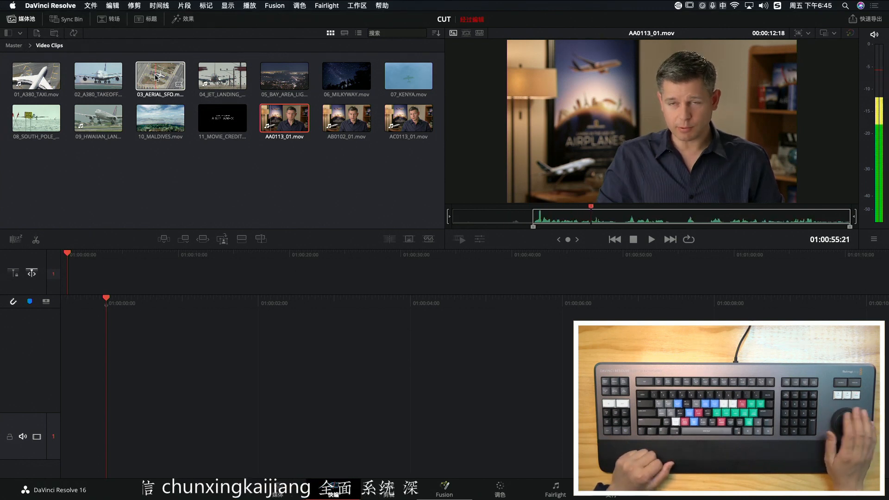
key("space")
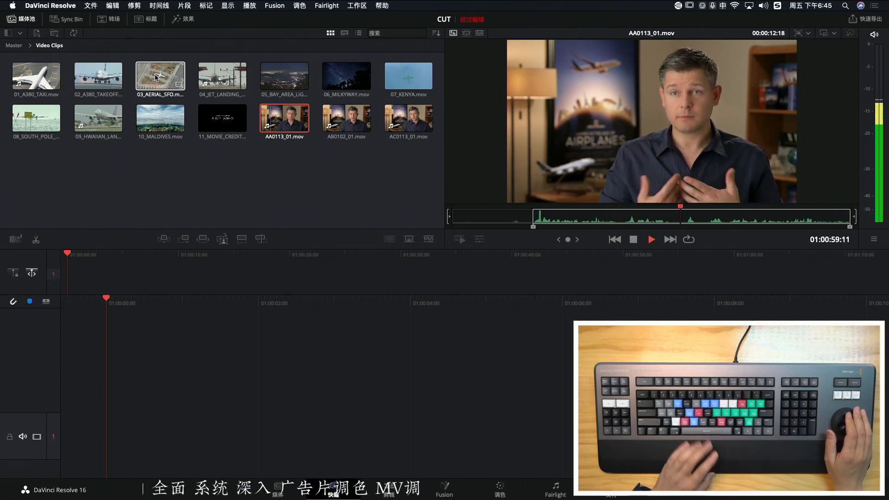
key("space")
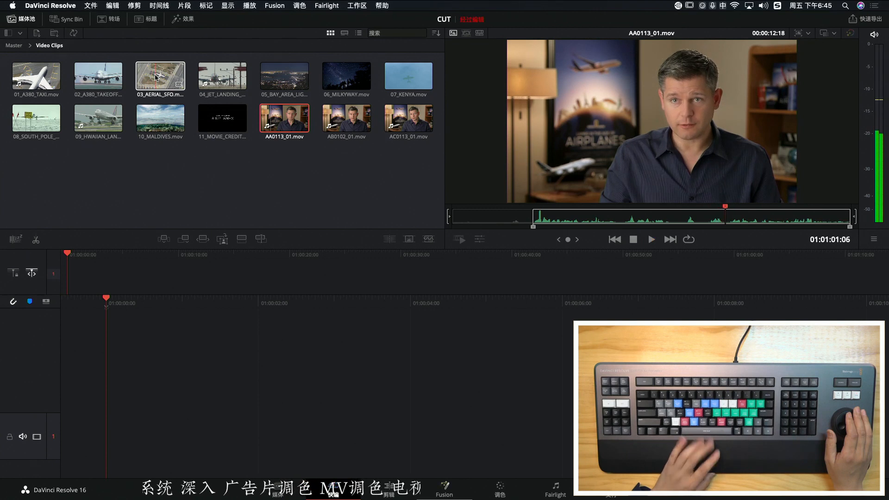
key("o")
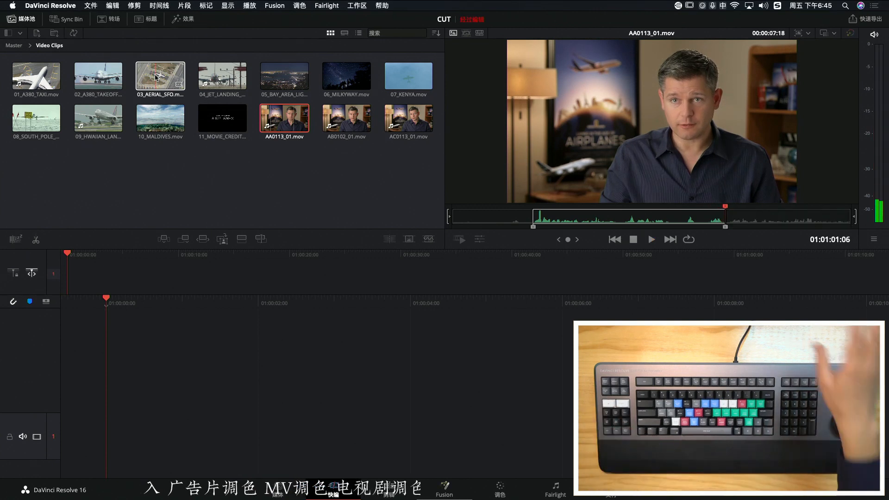
Scrub back within the marked range of AA0113_01.mov to 01:00:57:19 and add the marked section to the empty timeline
key("Left")
key("Left")
key("Left")
key("Left")
key("Left")
key("Left")
key("Left")
key("Left")
key("Left")
key("Left")
key("Left")
key("Left")
key("Left")
key("Left")
key("Left")
key("Left")
key("Left")
key("Left")
key("Left")
key("Left")
key("Left")
key("Left")
key("Left")
key("Left")
key("Left")
key("Left")
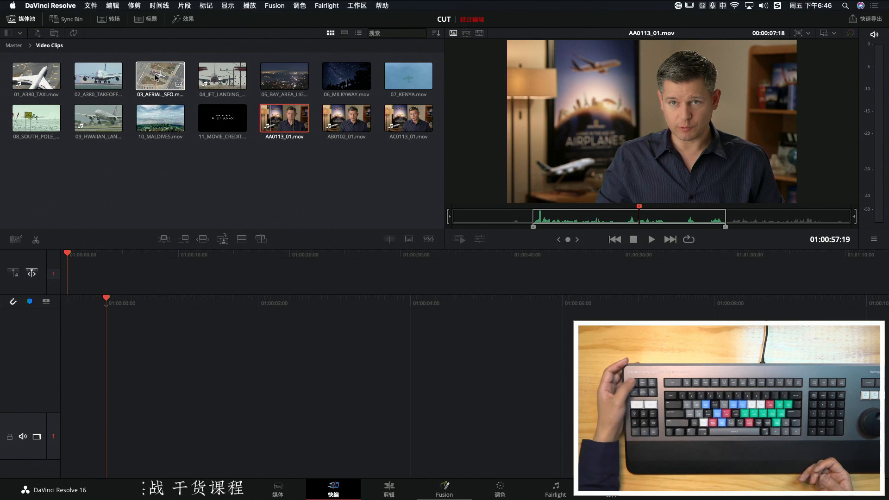
key("F9")
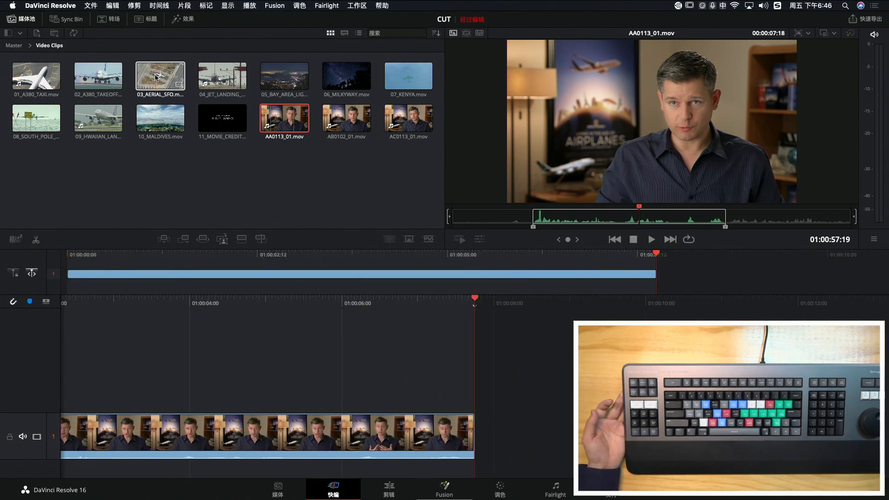
Load 03_AERIAL_SFO.mov, switch the viewer to the Video Clips source tape, and scrub through the tape in both directions
left_click(158, 78)
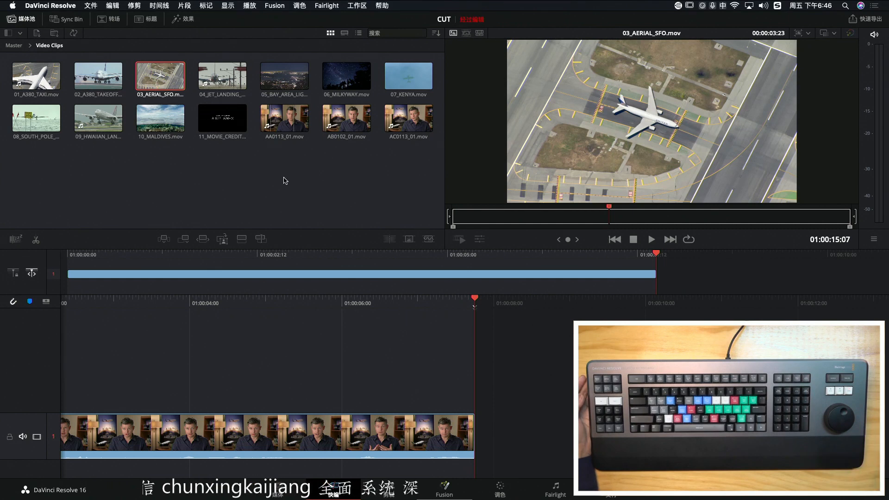
key("shift+q")
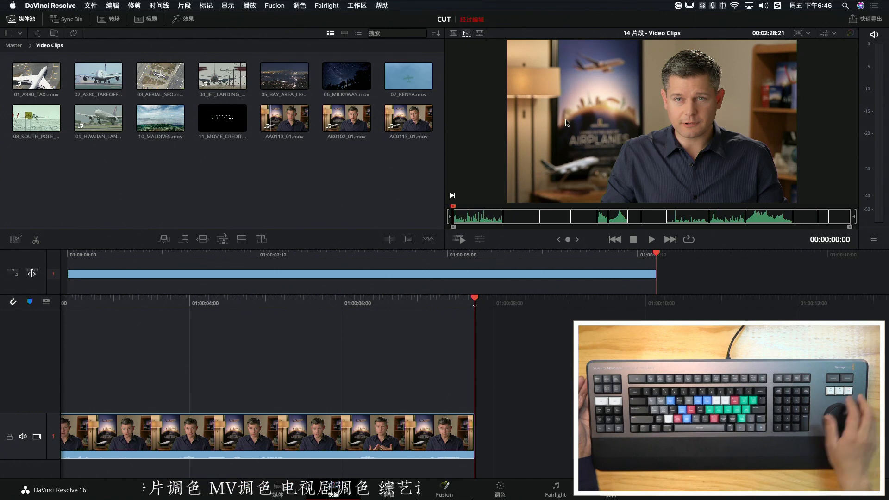
scroll(568, 122, "down", 10)
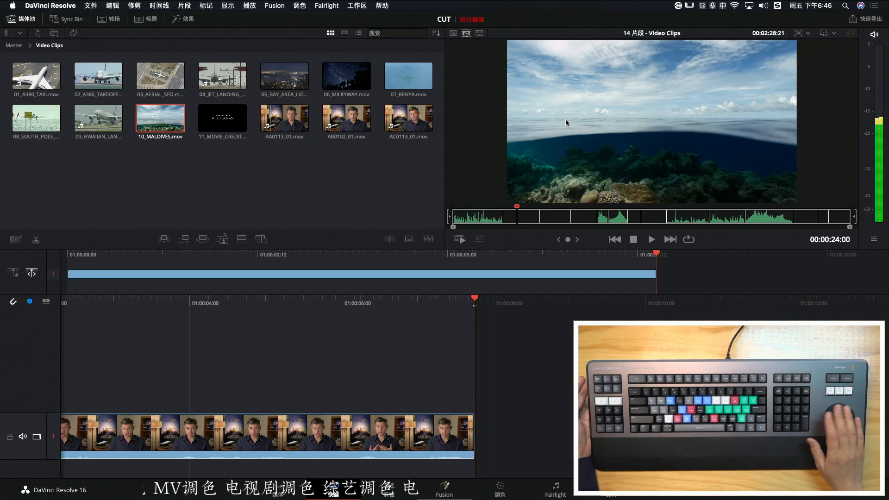
scroll(568, 123, "up", 10)
scroll(568, 123, "down", 10)
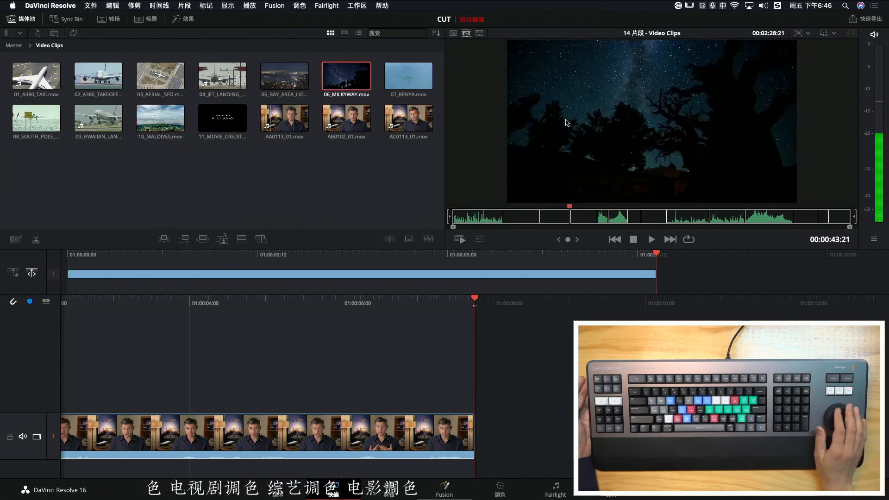
scroll(567, 122, "down", 10)
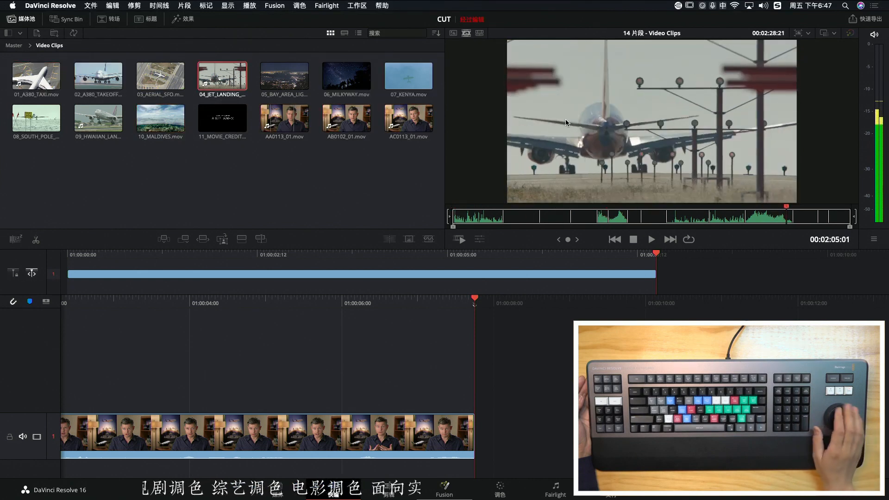
scroll(567, 122, "up", 5)
scroll(566, 123, "up", 5)
scroll(566, 123, "down", 5)
scroll(566, 123, "up", 10)
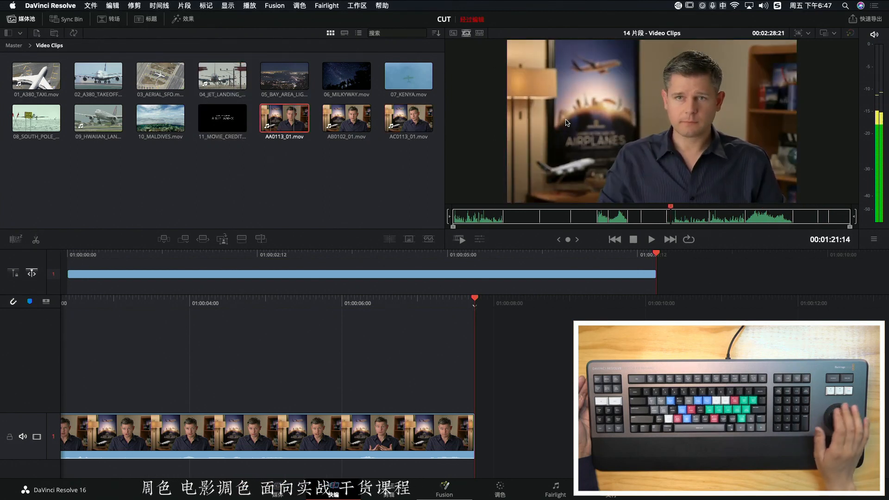
Jog the source tape to 00:01:15:14 in 02_A380_TAKEOFF.mov and mark an In point
scroll(565, 119, "up", 10)
scroll(565, 119, "down", 5)
scroll(566, 119, "down", 5)
scroll(565, 120, "down", 2)
scroll(566, 120, "up", 3)
scroll(565, 120, "down", 3)
scroll(566, 120, "up", 2)
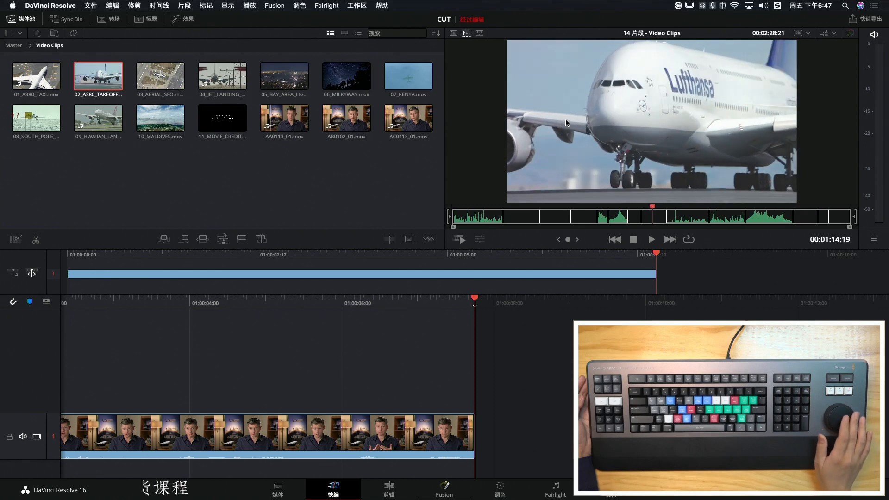
scroll(566, 123, "down", 3)
scroll(565, 123, "up", 3)
scroll(565, 122, "down", 3)
scroll(565, 123, "up", 2)
scroll(565, 123, "up", 3)
scroll(566, 123, "down", 4)
scroll(565, 122, "up", 3)
scroll(566, 123, "down", 1)
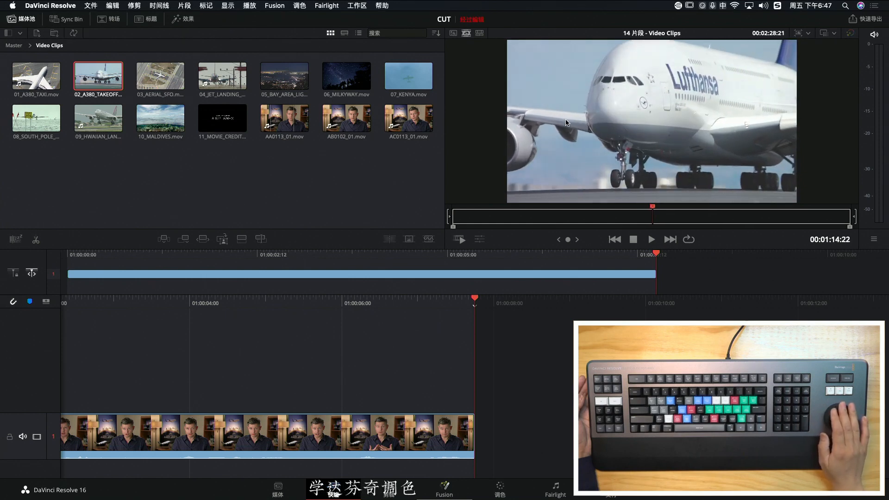
scroll(565, 123, "down", 4)
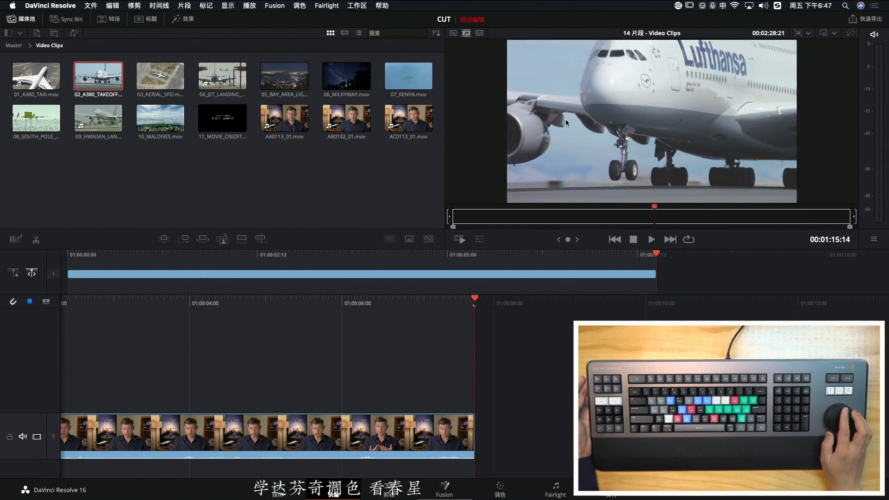
key("i")
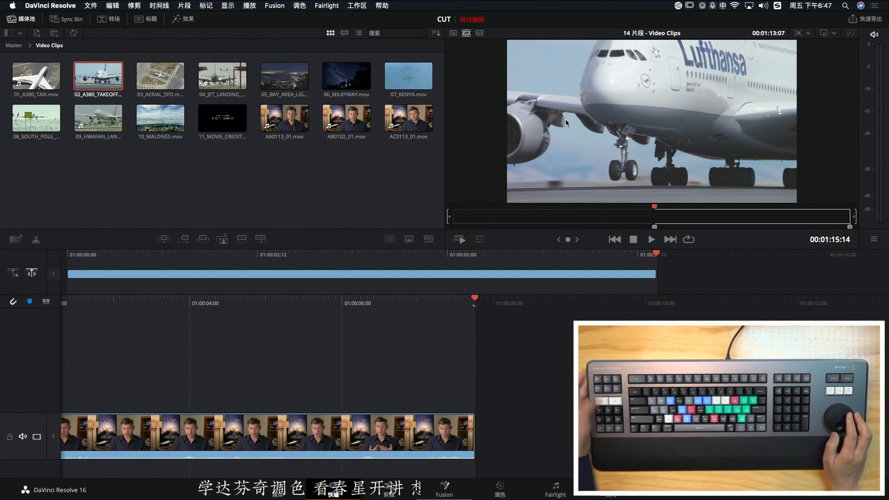
Jog the source tape to 00:01:17:17 in the A380 takeoff shot, mark an Out point, and append the marked range to the timeline's end
scroll(566, 119, "down", 15)
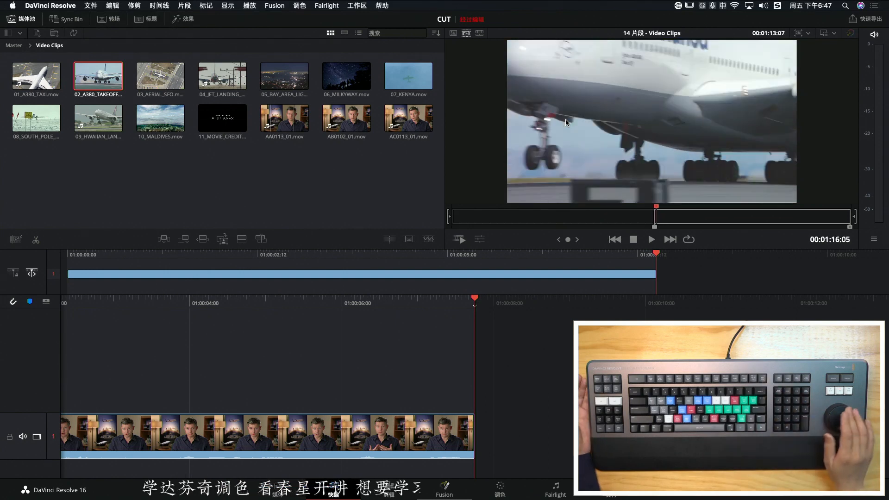
scroll(566, 120, "up", 9)
scroll(566, 120, "down", 5)
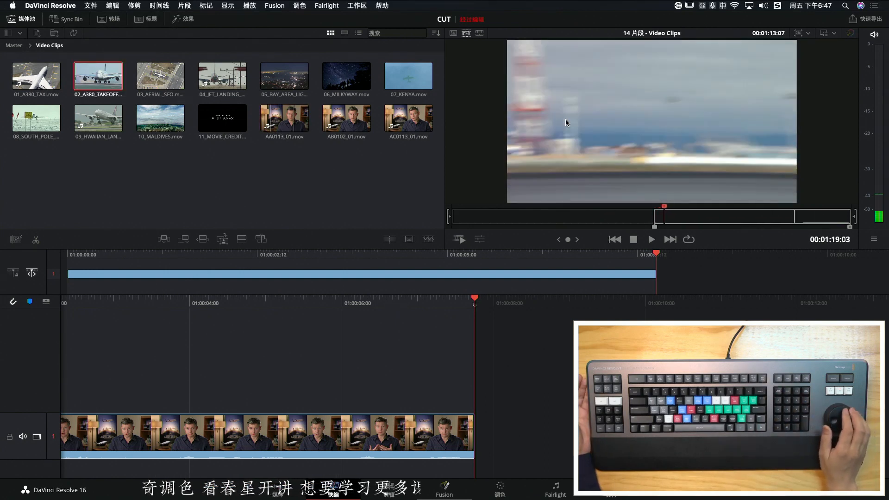
scroll(566, 119, "up", 1)
scroll(565, 119, "up", 3)
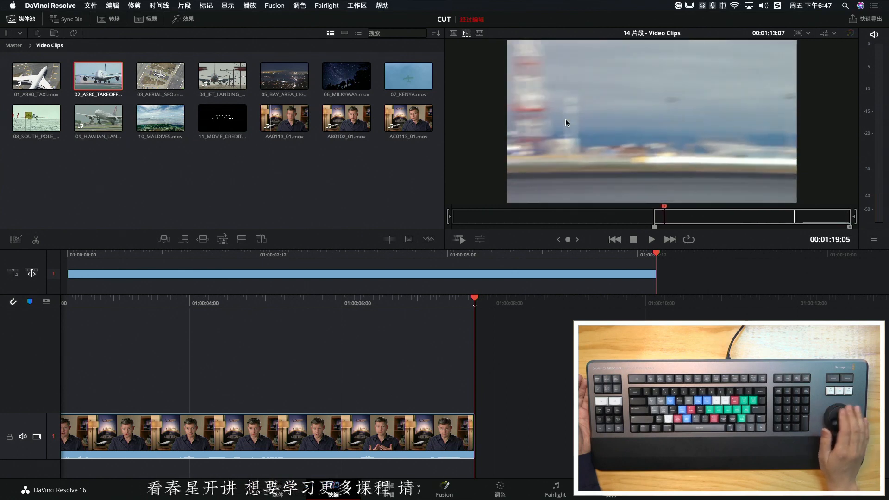
scroll(565, 118, "up", 5)
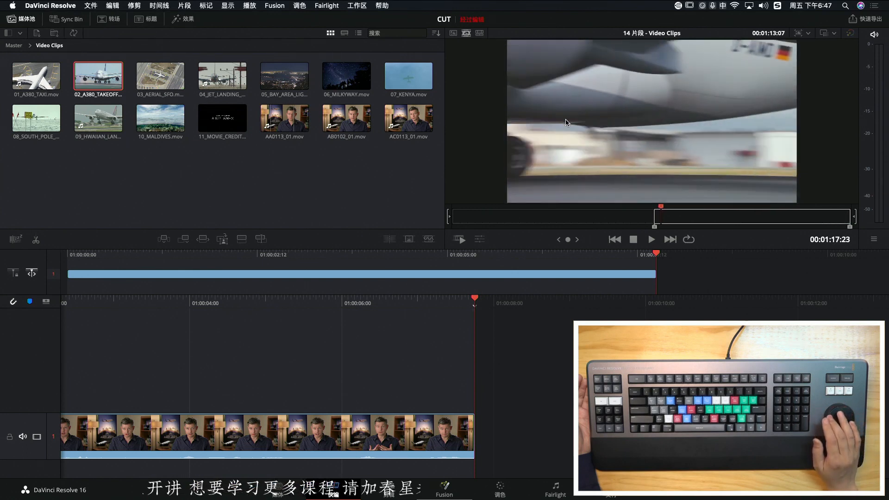
key("o")
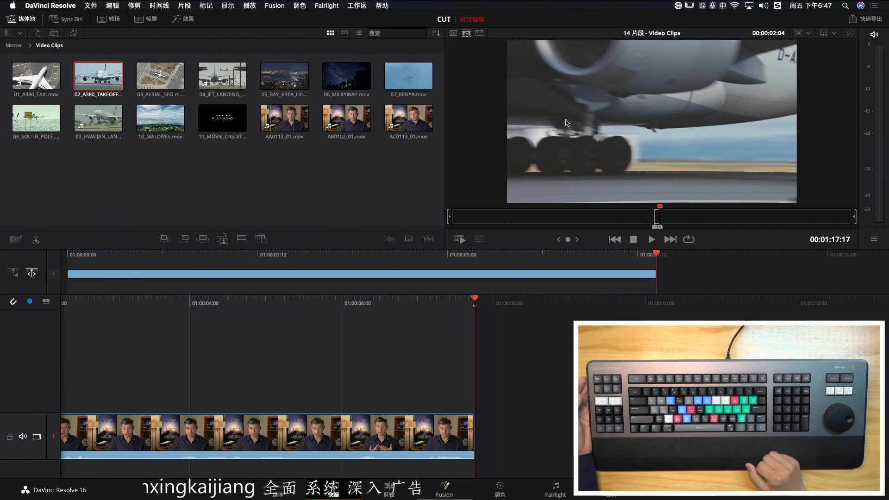
key("shift+F12")
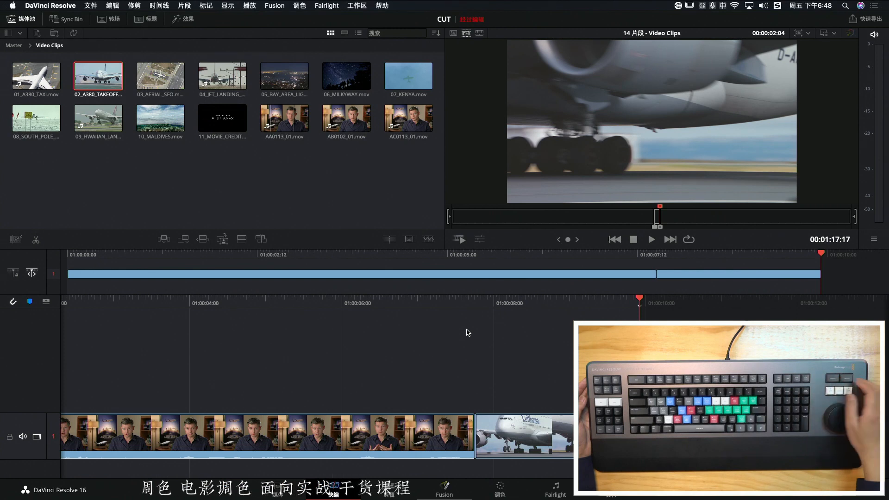
Switch the viewer to the timeline and scrub back and forth through the interview clip and the appended takeoff shot
key("q")
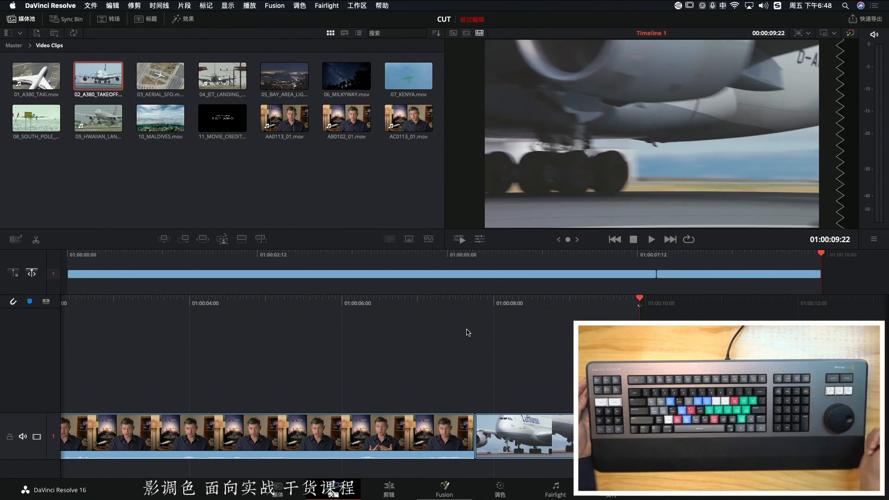
key("j")
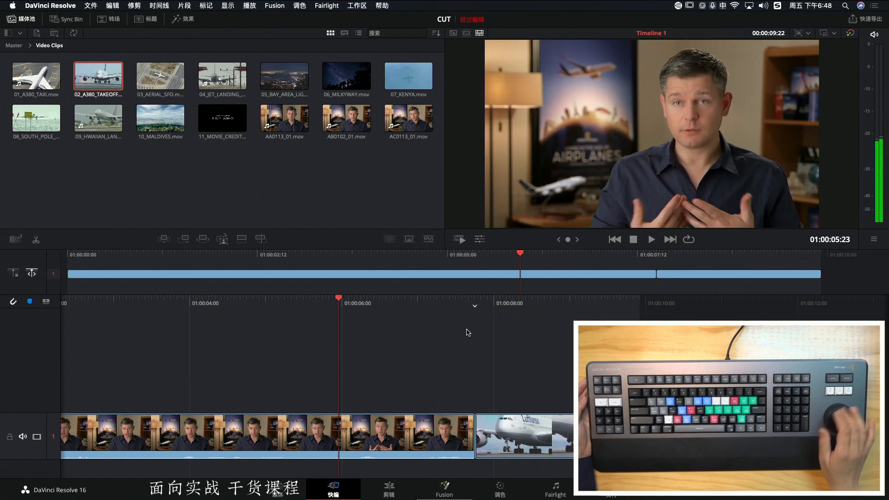
key("l")
key("j")
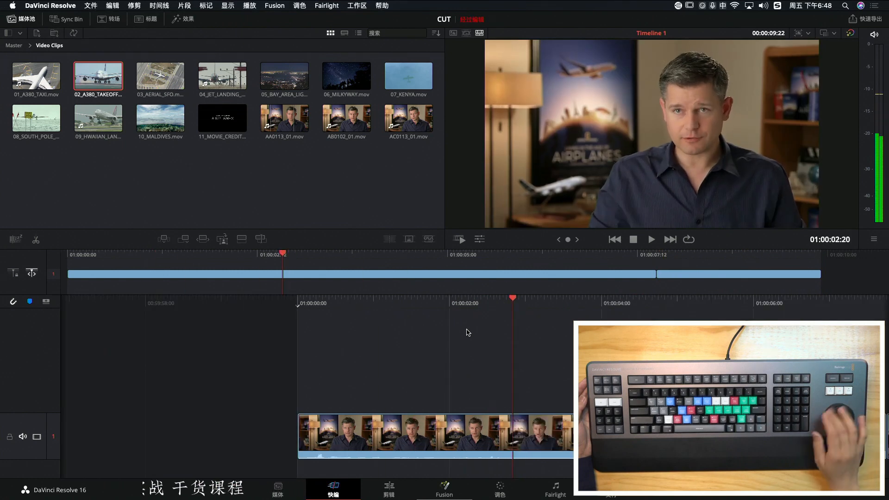
key("l")
key("j")
key("l")
key("j")
key("l")
key("j")
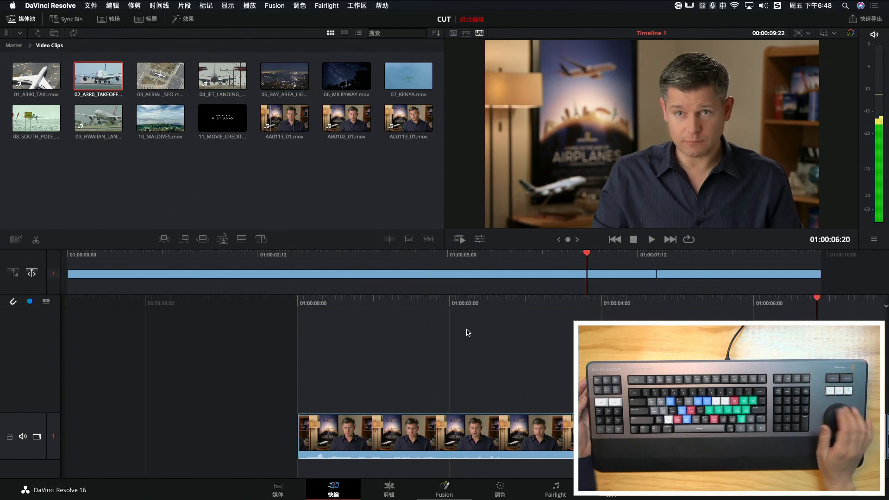
key("l")
key("l")
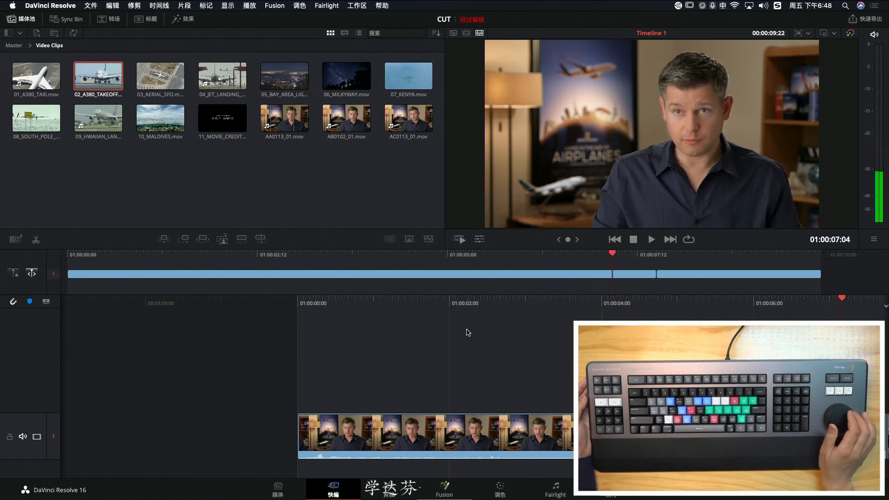
key("l")
key("j")
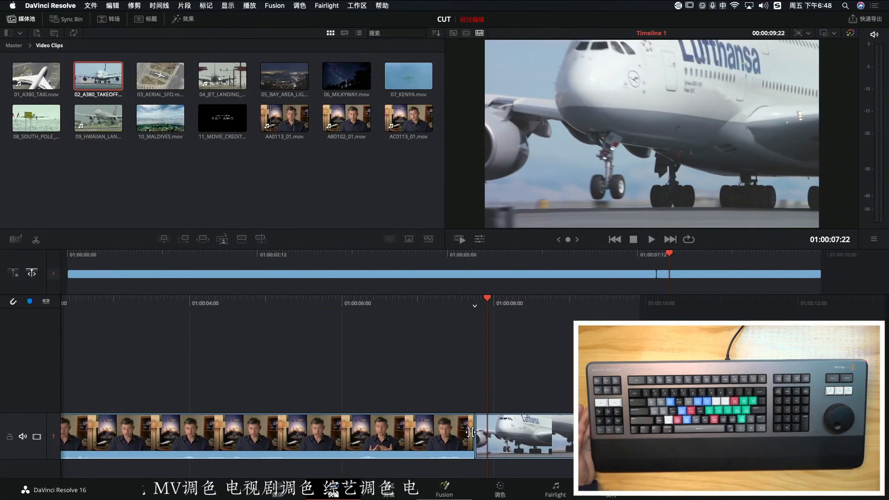
Jog the timeline playhead to 01:00:08:05, just after the cut between the interview and the A380 takeoff shot
key("Right")
key("Right")
key("Right")
key("Right")
key("Right")
key("Right")
key("Right")
key("Right")
key("Right")
key("Left")
key("Left")
key("Left")
key("Right")
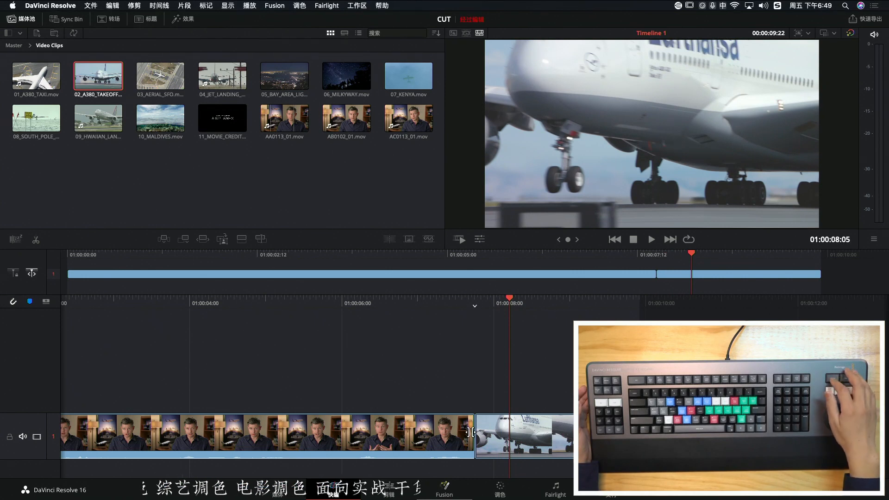
Return to the Video Clips source tape and scrub through it in both directions to find the landing jet in 04_JET_LANDING
key("q")
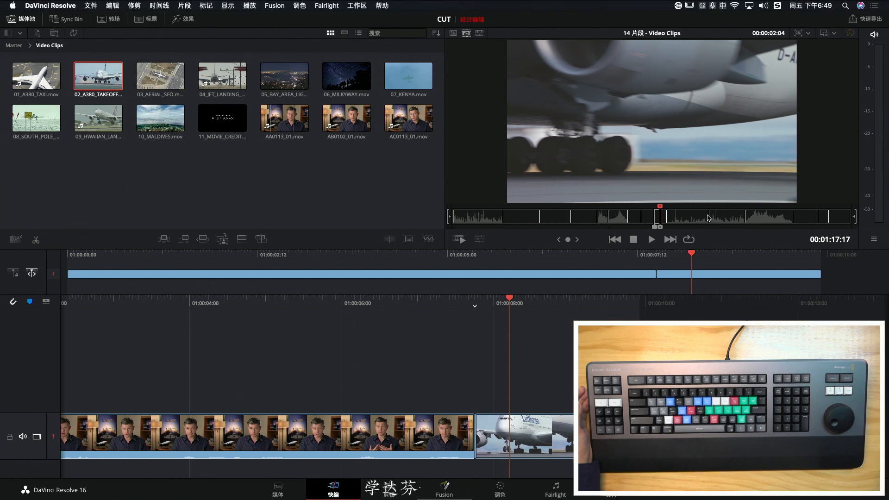
key("Right")
key("Right")
key("Right")
key("Right")
key("Right")
key("Right")
key("Right")
key("Right")
key("Right")
key("Right")
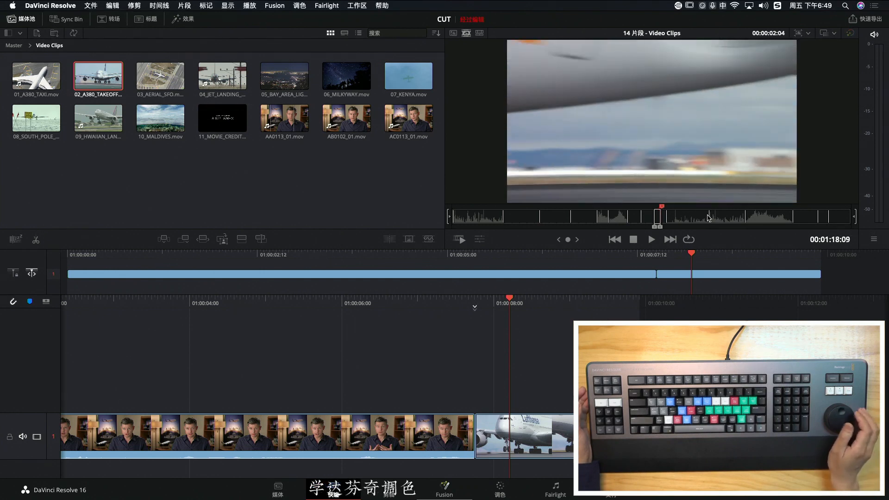
key("shift+Right")
key("shift+Right")
key("shift+Right")
key("shift+Right")
key("shift+Right")
key("shift+Right")
key("shift+Right")
key("shift+Right")
key("shift+Right")
key("shift+Right")
key("shift+Right")
key("shift+Right")
key("shift+Right")
key("shift+Right")
key("shift+Right")
key("shift+Right")
key("shift+Right")
key("shift+Right")
key("shift+Right")
key("shift+Right")
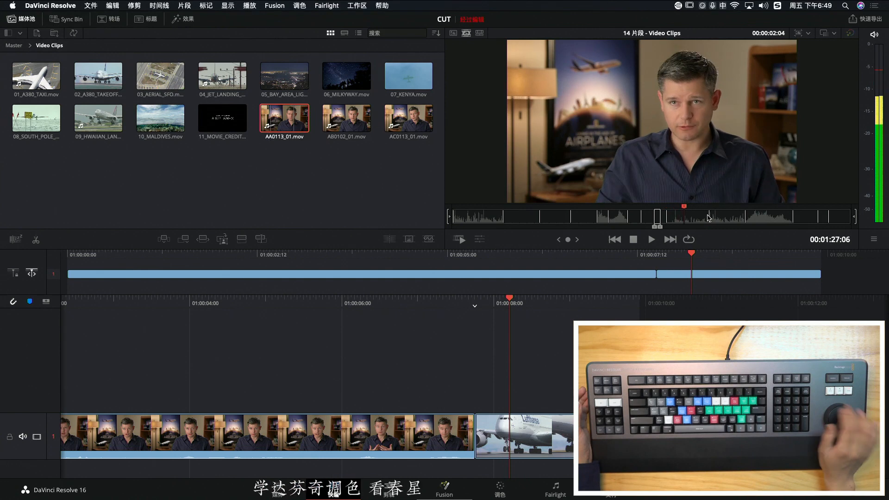
key("shift+Right")
key("shift+Right")
key("shift+Right")
key("shift+Right")
key("shift+Right")
key("shift+Right")
key("shift+Right")
key("shift+Right")
key("shift+Right")
key("shift+Right")
key("shift+Right")
key("shift+Right")
key("shift+Right")
key("shift+Right")
key("shift+Right")
key("shift+Right")
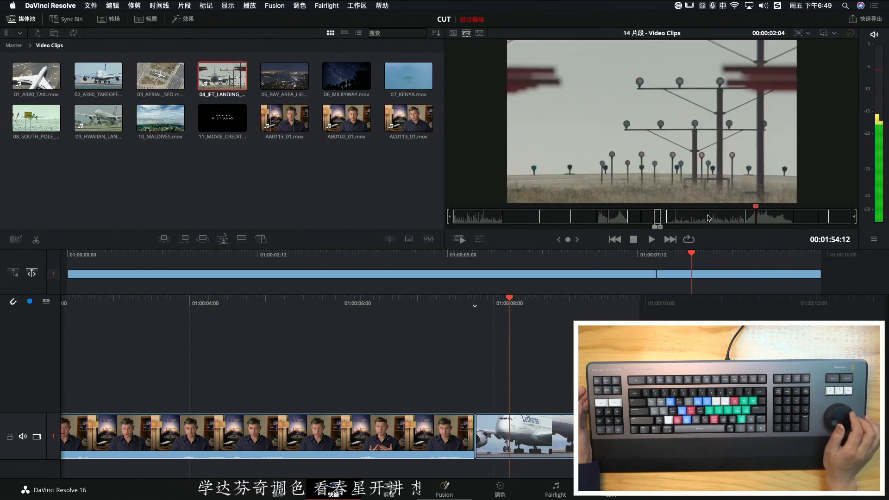
key("shift+Right")
key("shift+Right")
key("shift+Right")
key("shift+Right")
key("shift+Right")
key("shift+Right")
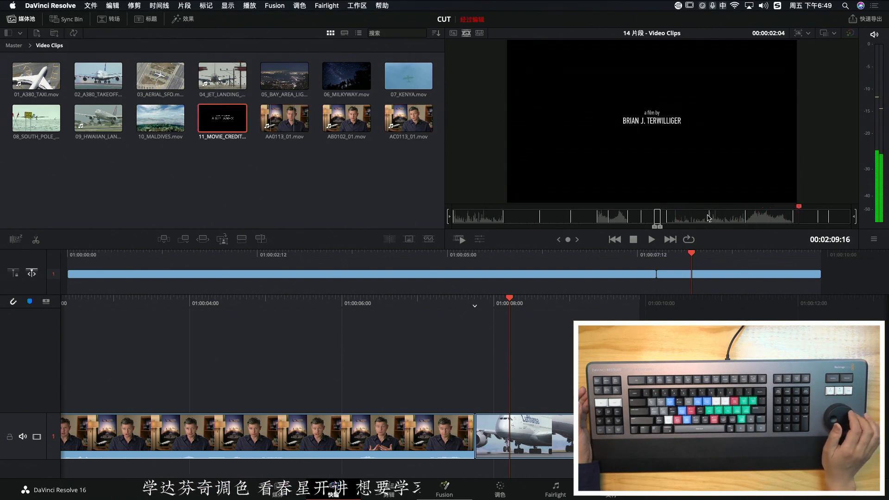
key("shift+Left")
key("shift+Left")
key("shift+Left")
key("shift+Left")
key("shift+Left")
key("shift+Left")
key("shift+Left")
key("shift+Left")
key("shift+Left")
key("shift+Left")
key("shift+Left")
key("shift+Left")
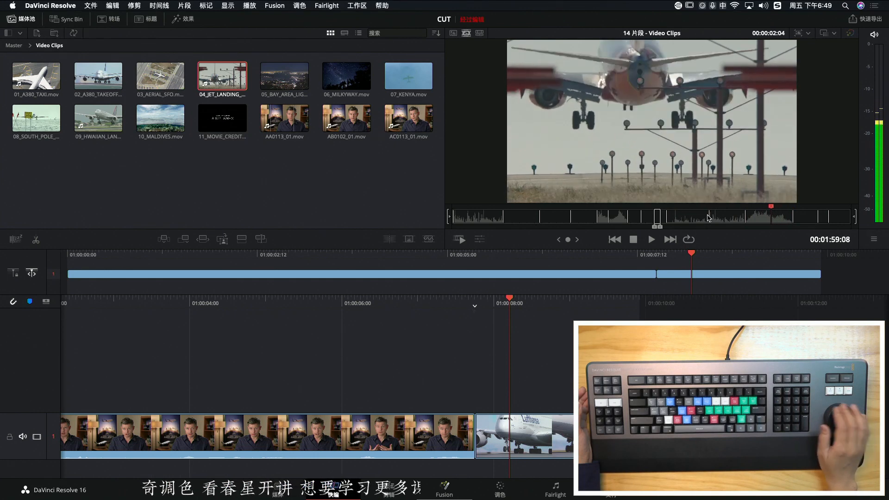
key("shift+Right")
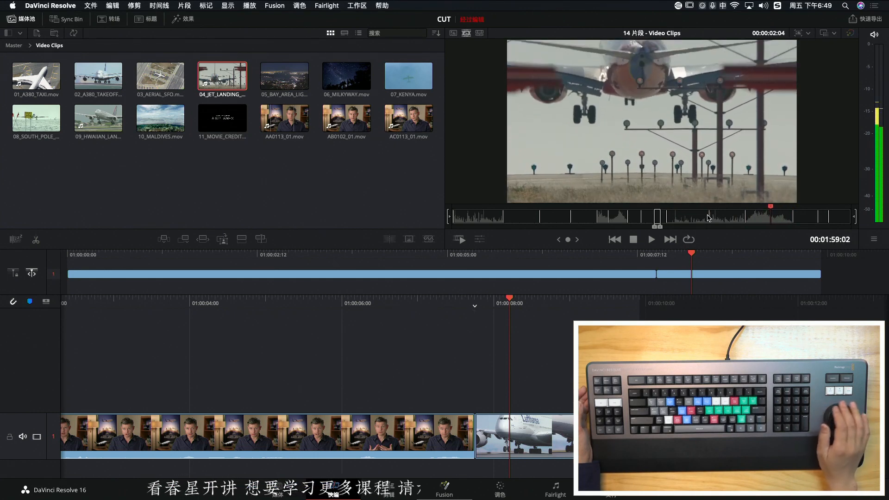
key("shift+Left")
key("shift+Left")
Jog frame by frame to where the jet enters the frame in 04_JET_LANDING and mark an In point there
key("Right")
key("Right")
key("Right")
key("Right")
key("Right")
key("Right")
key("Right")
key("Right")
key("Right")
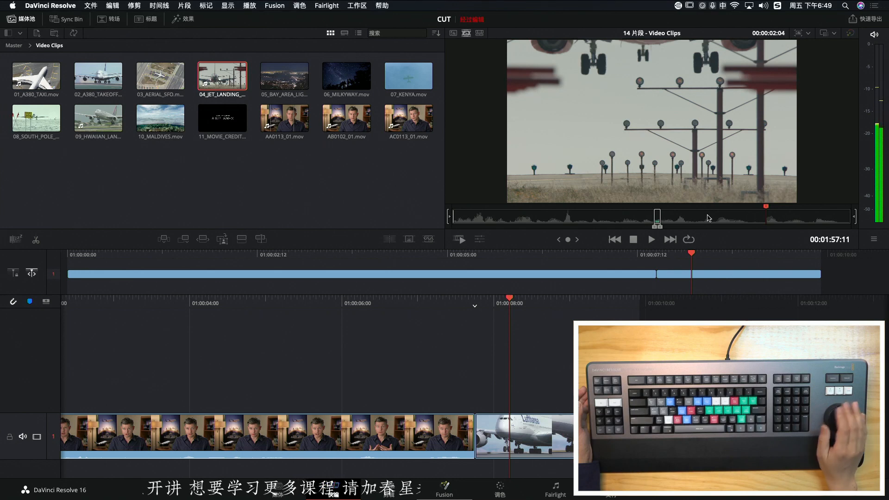
key("Left")
key("Left")
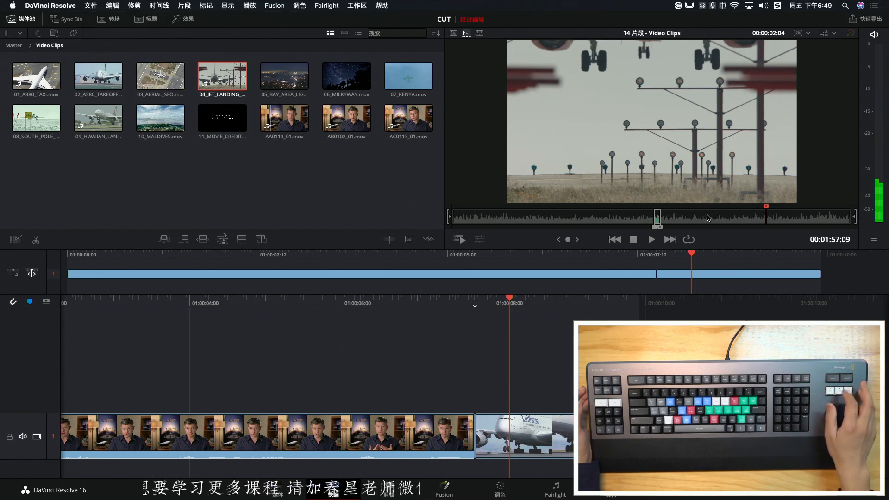
key("Right")
key("Right")
key("Right")
key("Right")
key("Right")
key("Right")
key("Right")
key("Right")
key("Right")
key("Right")
key("Left")
key("Left")
key("Right")
key("Right")
key("Left")
key("Left")
key("Right")
key("Left")
key("i")
Advance the source tape to 00:02:01:10 in 04_JET_LANDING and mark an Out point there
key("Right")
key("Right")
key("Right")
key("Right")
key("Right")
key("Right")
key("Right")
key("Right")
key("Right")
key("Right")
key("Right")
key("Right")
key("Right")
key("Right")
key("Right")
key("Right")
key("Right")
key("Right")
key("Right")
key("Right")
key("Right")
key("Right")
key("Right")
key("Right")
key("Right")
key("Right")
key("Right")
key("Right")
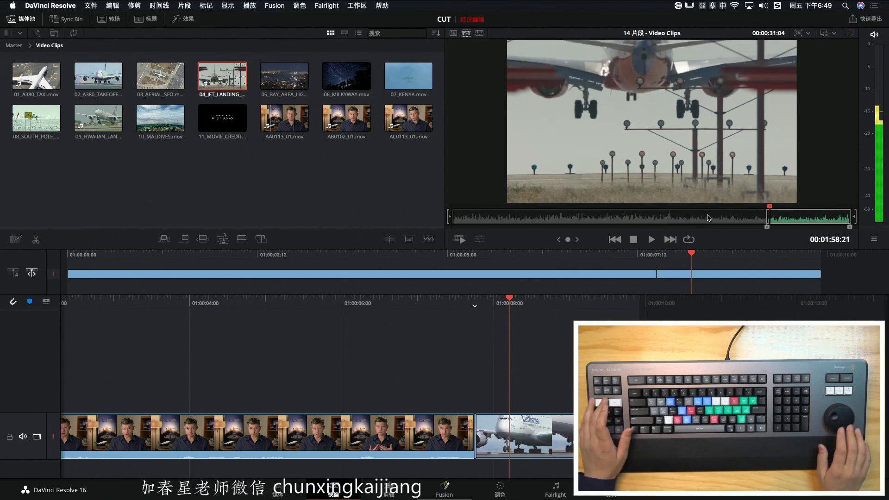
key("o")
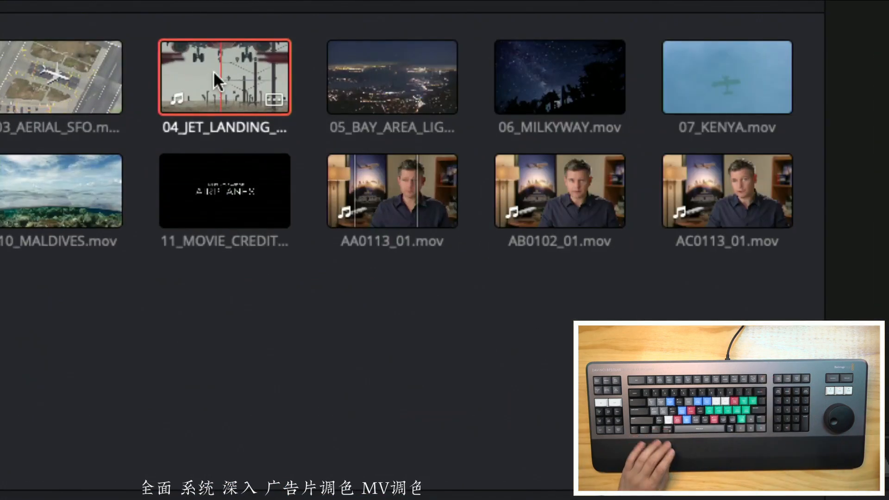
Set the clip color of 04_JET_LANDING to orange (橘黄) in the media pool
right_click(213, 71)
mouse_move(349, 223)
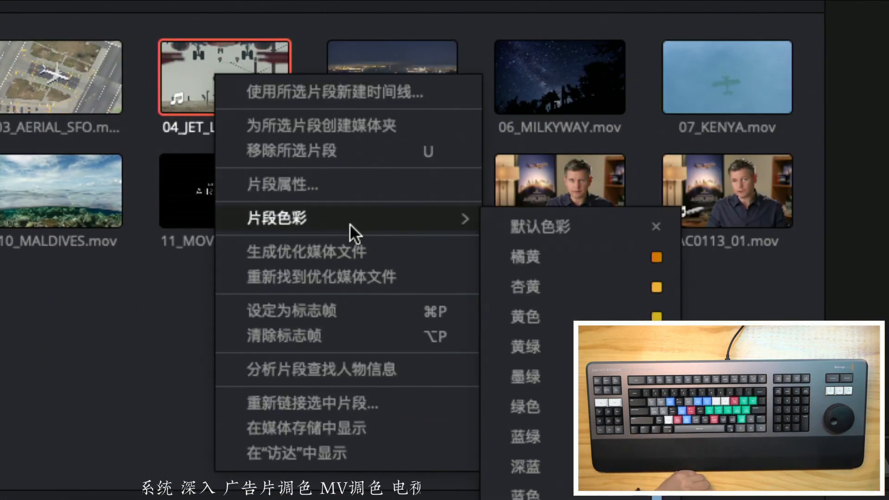
left_click(622, 257)
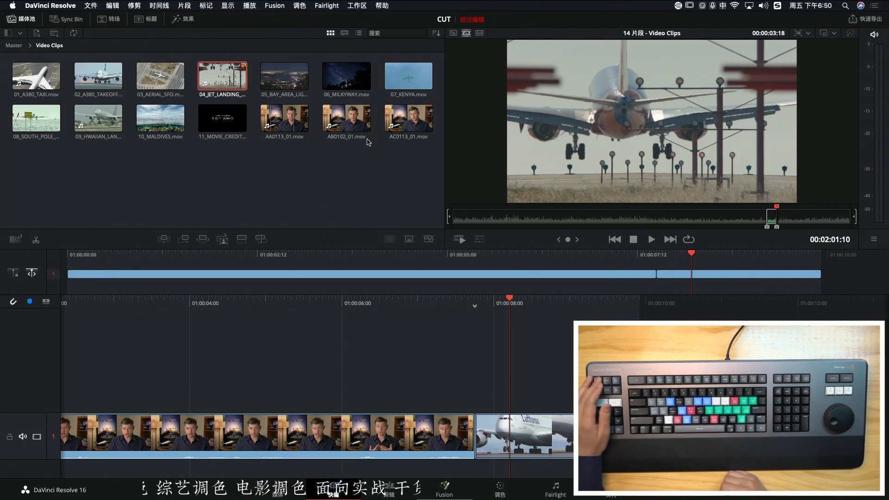
Smart-insert the marked landing shot at the cut between the interview and the A380 takeoff, undoing and repeating the insert
key("F9")
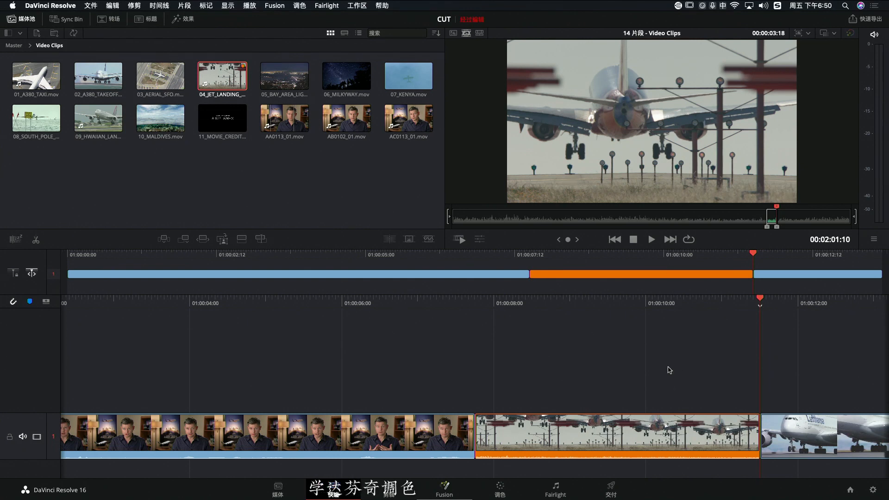
key("Delete")
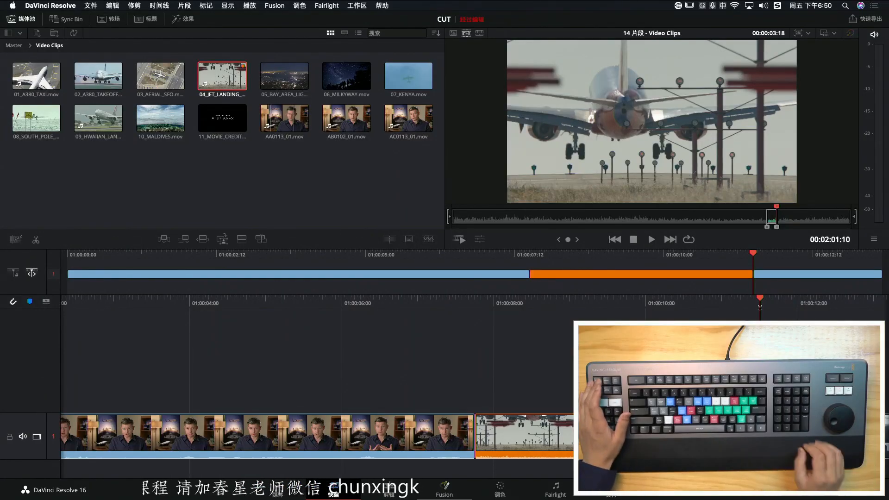
key("super+z")
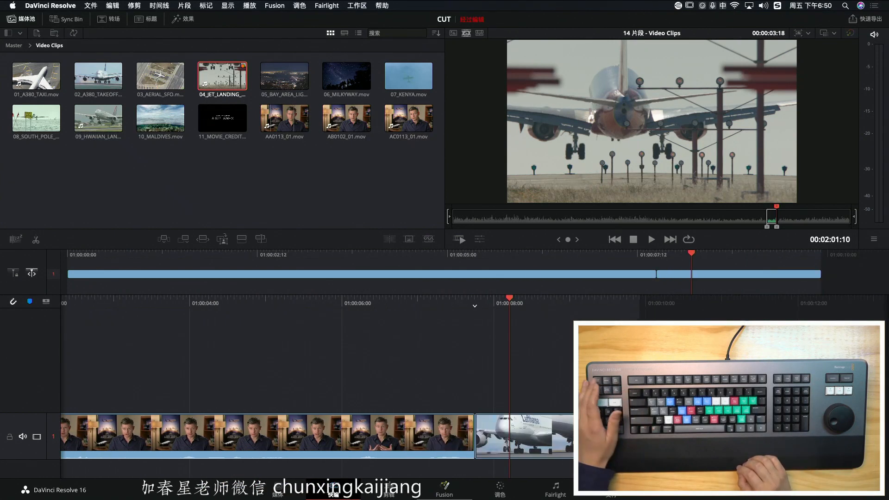
key("F9")
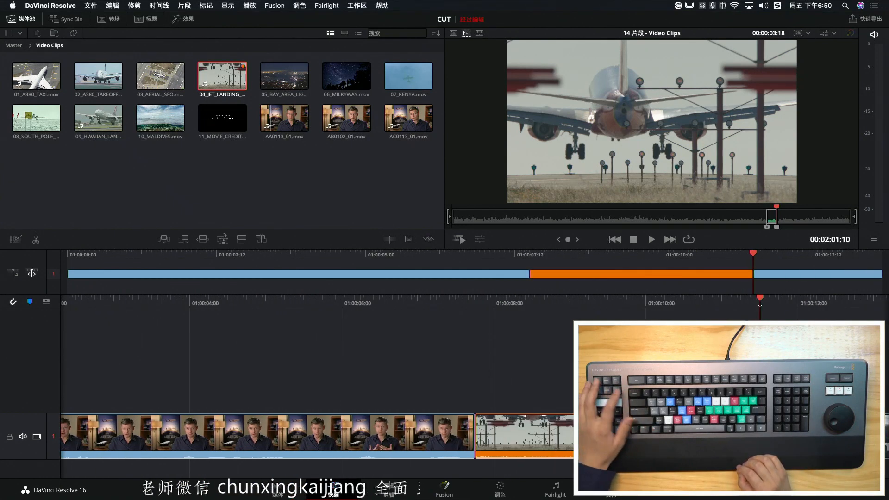
key("super+z")
key("F9")
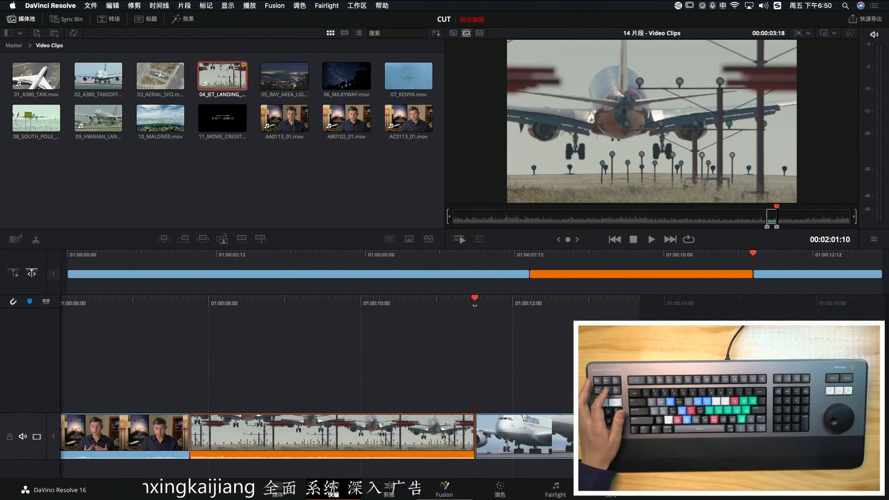
Scrub the source tape backward through the marked landing shot to 00:01:52:20
key("shift+Left")
key("shift+Left")
key("shift+Left")
key("shift+Left")
key("shift+Left")
key("shift+Left")
key("shift+Left")
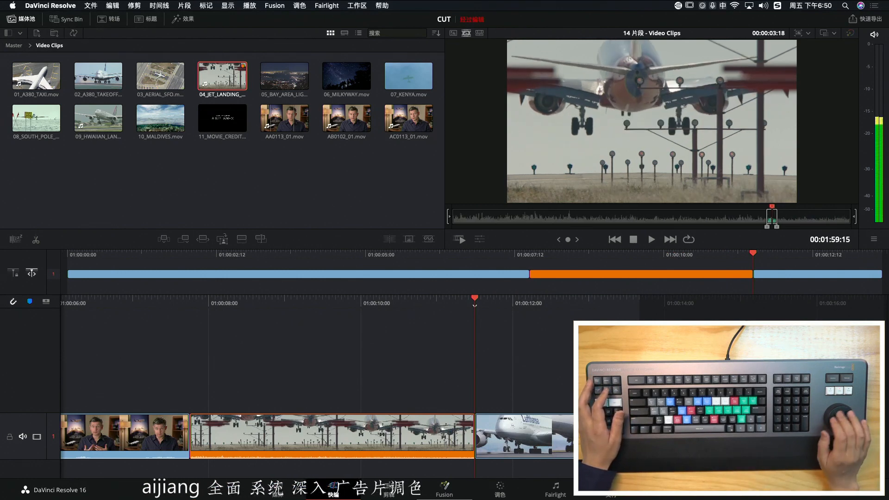
key("shift+Left")
key("shift+Left")
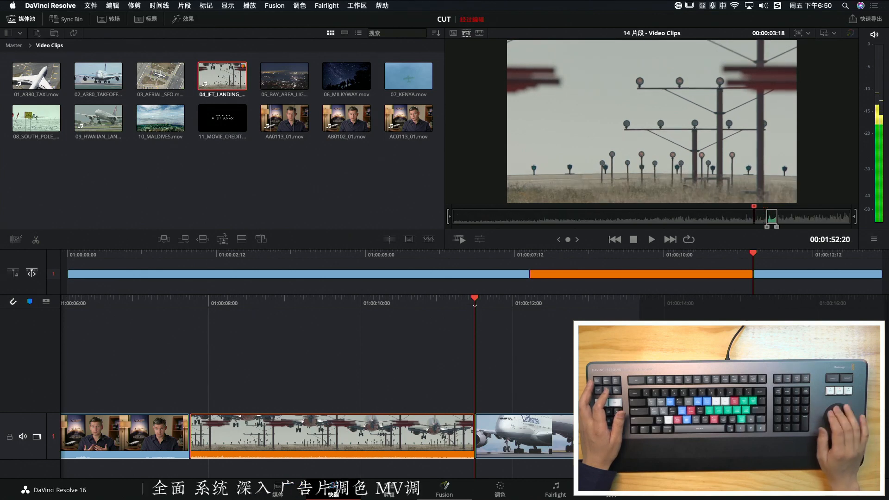
Switch the viewer to the timeline and scrub in both directions across the orange landing shot and its neighbouring cuts
key("q")
key("shift+Left")
key("shift+Left")
key("shift+Left")
key("shift+Left")
key("shift+Left")
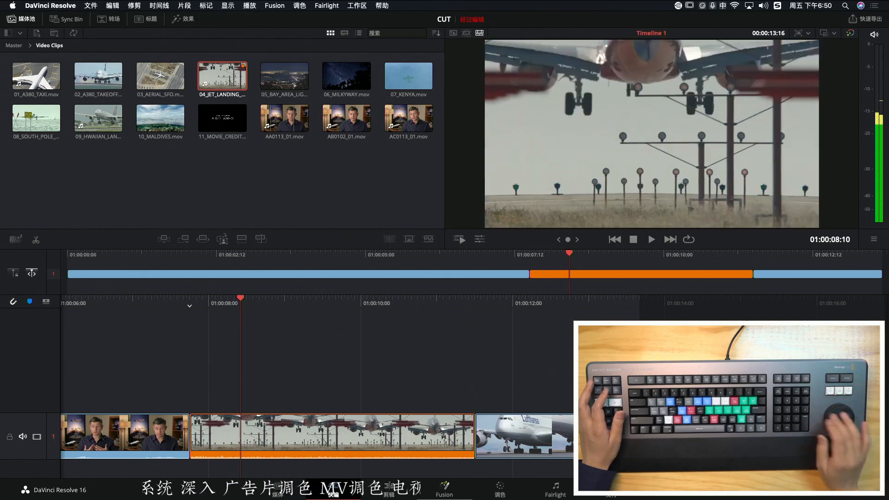
key("shift+Right")
key("shift+Right")
key("shift+Left")
key("shift+Left")
key("shift+Left")
key("shift+Right")
key("shift+Left")
key("shift+Right")
key("shift+Right")
key("shift+Right")
key("shift+Right")
key("shift+Right")
key("shift+Right")
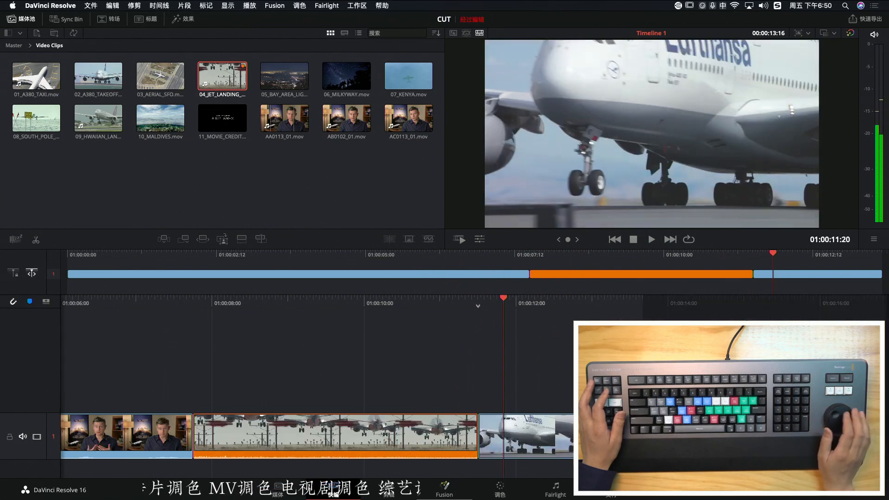
Scrub the timeline backward from the A380 takeoff through the orange landing shot to just after its start
key("shift+Left")
key("shift+Left")
key("Left")
key("Left")
key("Left")
key("Left")
key("Left")
key("Left")
key("Left")
key("Left")
key("Left")
key("Left")
key("Right")
key("Right")
key("Right")
key("Left")
key("Left")
key("Left")
key("Left")
key("Left")
key("Left")
key("Left")
key("Left")
key("Left")
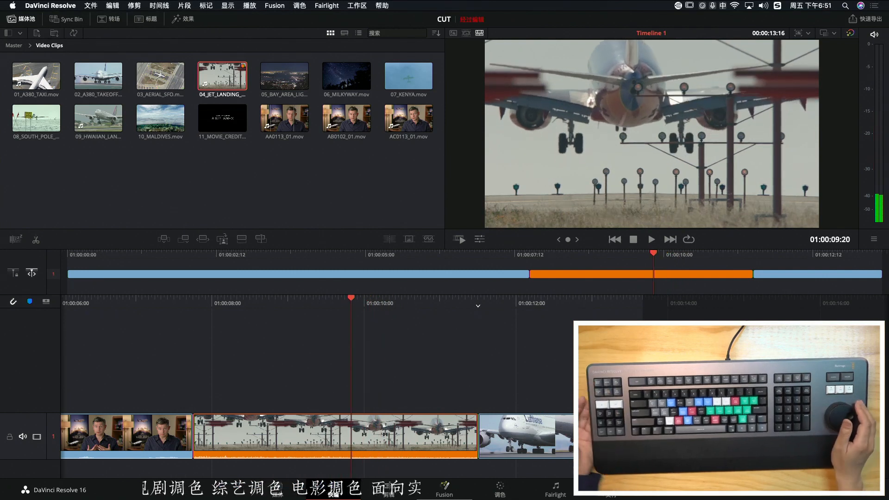
key("Left")
key("Left")
key("Left")
key("Left")
key("Left")
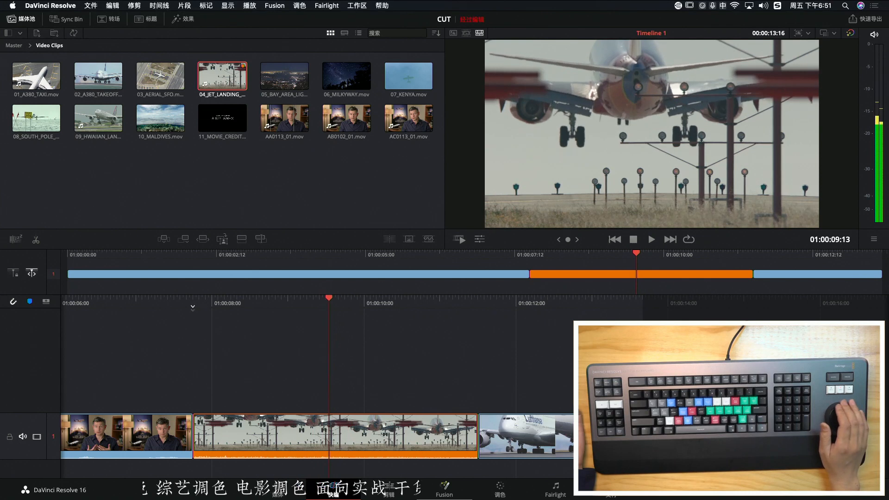
key("Left")
key("Left")
key("Left")
key("Left")
key("Left")
key("Left")
key("Left")
key("Left")
key("Left")
key("Left")
key("Left")
key("Left")
key("Left")
key("Left")
key("Left")
key("Left")
key("Left")
key("Left")
key("Left")
key("Left")
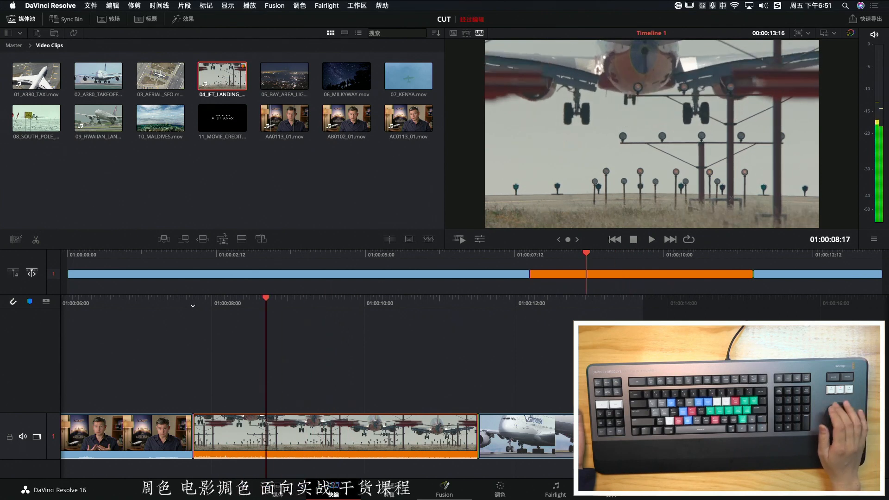
key("Left")
key("Left")
key("Left")
key("Left")
key("Left")
key("Left")
key("Left")
key("Left")
key("Left")
key("Left")
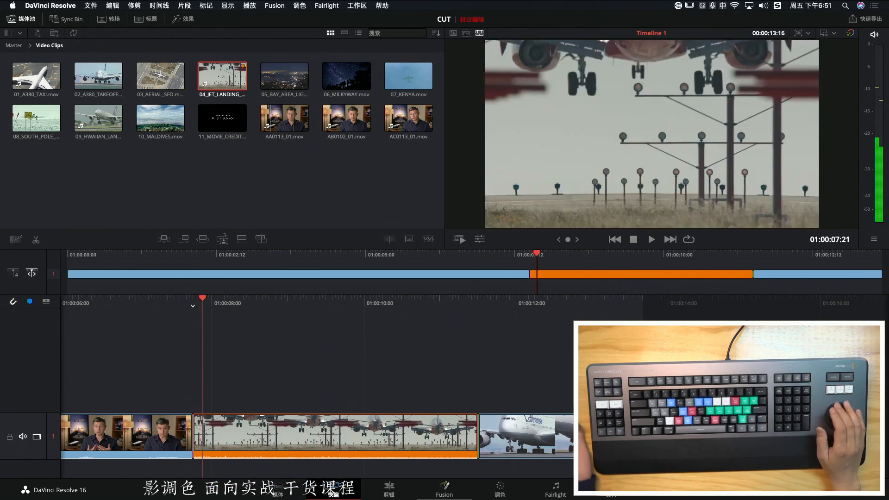
key("Left")
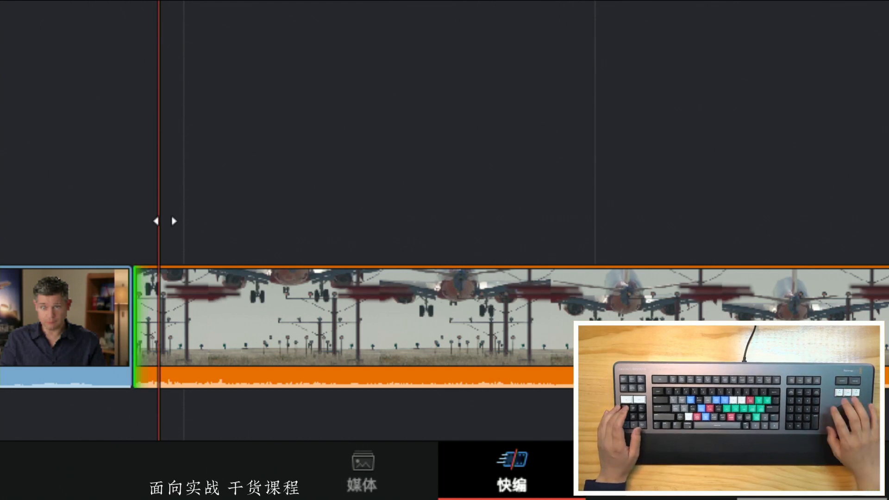
Ripple-trim the In point of the orange landing shot in both directions, settling on a trim of +00:05 for a 03:13 duration
key("period")
key("period")
key("period")
key("period")
key("period")
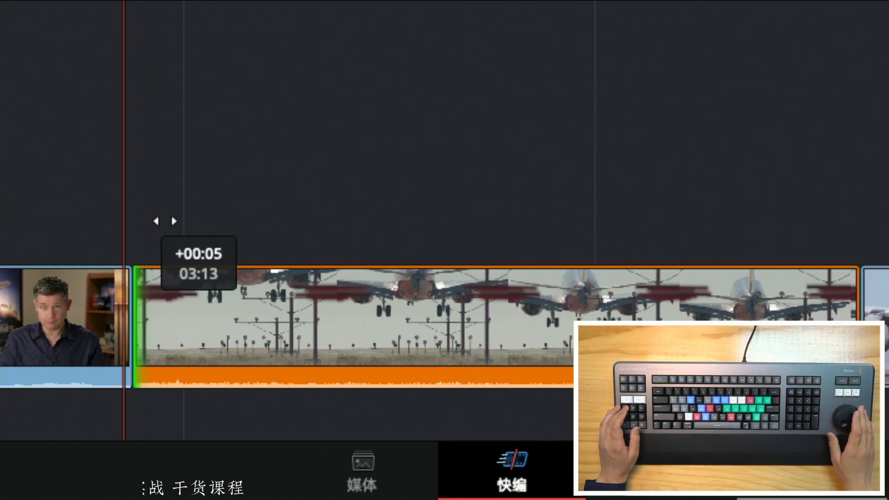
key("period")
key("period")
key("period")
key("period")
key("period")
key("period")
key("period")
key("period")
key("period")
key("period")
key("comma")
key("comma")
key("comma")
key("comma")
key("comma")
key("comma")
key("comma")
key("comma")
key("comma")
key("comma")
key("comma")
key("comma")
key("comma")
key("comma")
key("comma")
key("comma")
key("comma")
key("comma")
key("comma")
key("comma")
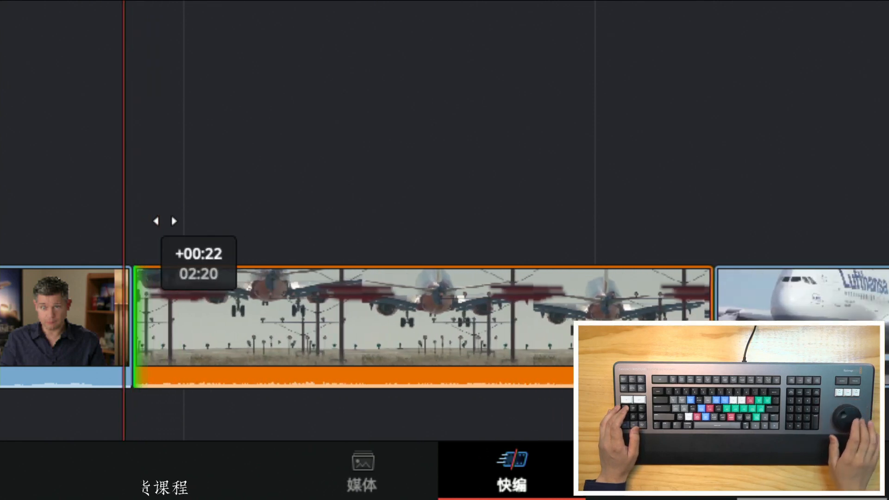
key("period")
key("period")
key("period")
key("period")
key("period")
key("period")
key("period")
key("period")
key("period")
key("period")
key("period")
key("period")
key("period")
key("period")
key("period")
key("period")
key("period")
key("comma")
key("comma")
key("comma")
key("comma")
key("comma")
key("comma")
key("comma")
key("comma")
key("comma")
key("comma")
key("comma")
key("comma")
key("comma")
key("comma")
key("comma")
key("comma")
key("comma")
key("comma")
key("comma")
key("comma")
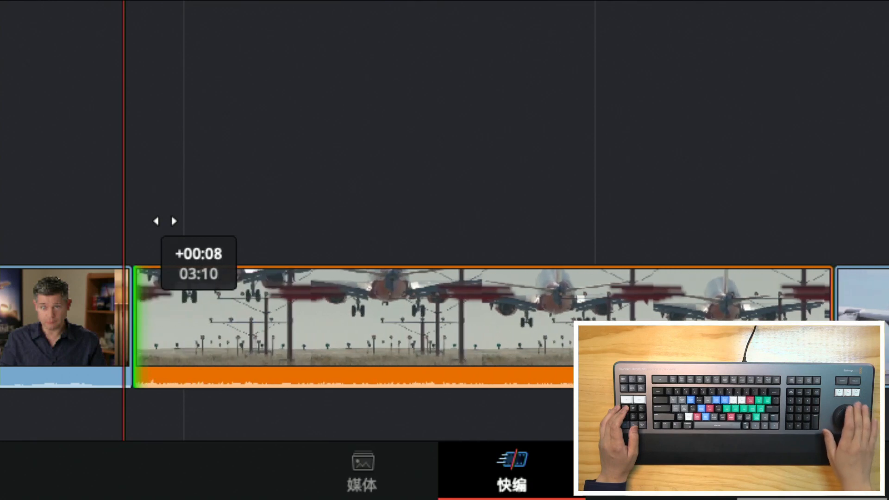
key("period")
key("period")
key("period")
key("period")
key("period")
key("period")
key("period")
key("period")
key("period")
key("period")
key("period")
key("period")
key("period")
key("period")
key("comma")
key("comma")
key("comma")
key("period")
key("period")
key("period")
key("comma")
key("comma")
key("comma")
key("comma")
key("comma")
key("comma")
key("period")
key("period")
key("period")
key("period")
key("period")
key("period")
key("period")
key("period")
key("comma")
key("comma")
key("comma")
key("comma")
key("comma")
key("comma")
key("comma")
key("comma")
key("comma")
key("comma")
key("comma")
key("comma")
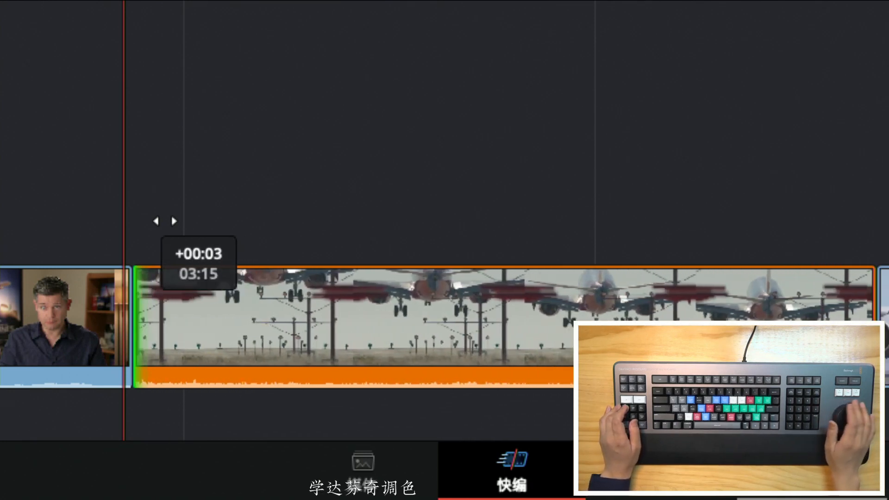
key("period")
key("period")
key("period")
key("period")
key("period")
key("period")
key("period")
key("period")
key("period")
key("period")
key("period")
key("comma")
key("comma")
key("comma")
key("comma")
key("comma")
key("comma")
key("comma")
key("comma")
key("comma")
key("comma")
key("comma")
key("comma")
key("comma")
key("comma")
key("period")
key("period")
key("period")
key("period")
key("period")
key("period")
key("period")
key("comma")
key("comma")
key("comma")
key("comma")
key("comma")
key("comma")
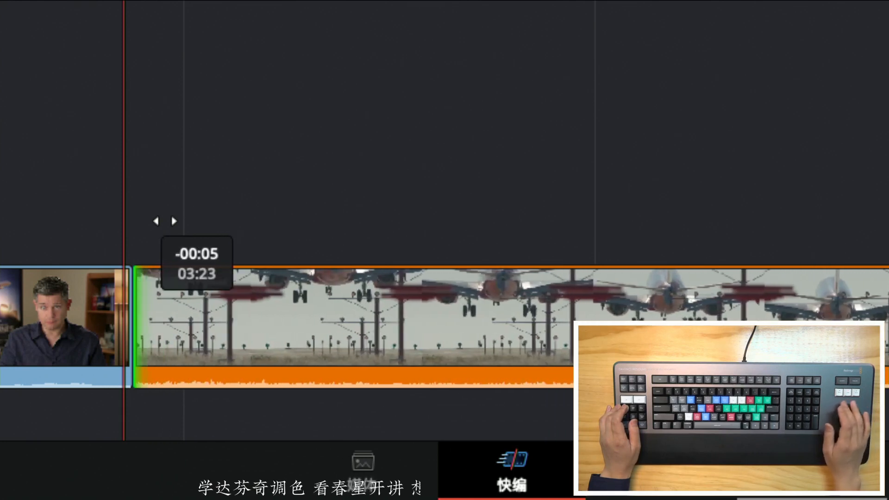
key("period")
key("period")
key("period")
key("period")
key("period")
key("period")
key("period")
key("period")
key("period")
key("period")
key("period")
key("period")
Ripple-trim the Out point of the orange landing shot in both directions, shortening the clip to about 01:21
key("Right")
key("Right")
key("Right")
key("Right")
key("Right")
key("Right")
key("Right")
key("Right")
key("Right")
key("Right")
key("Right")
key("Right")
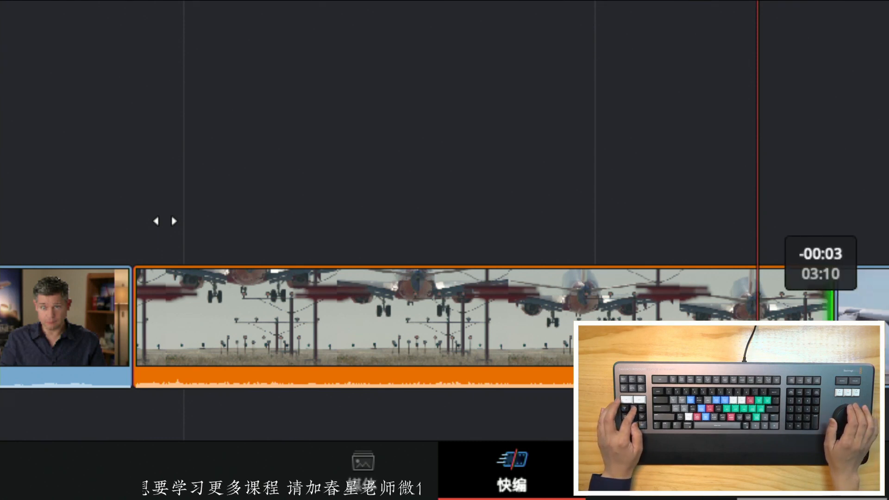
scroll(165, 222, "left", 12)
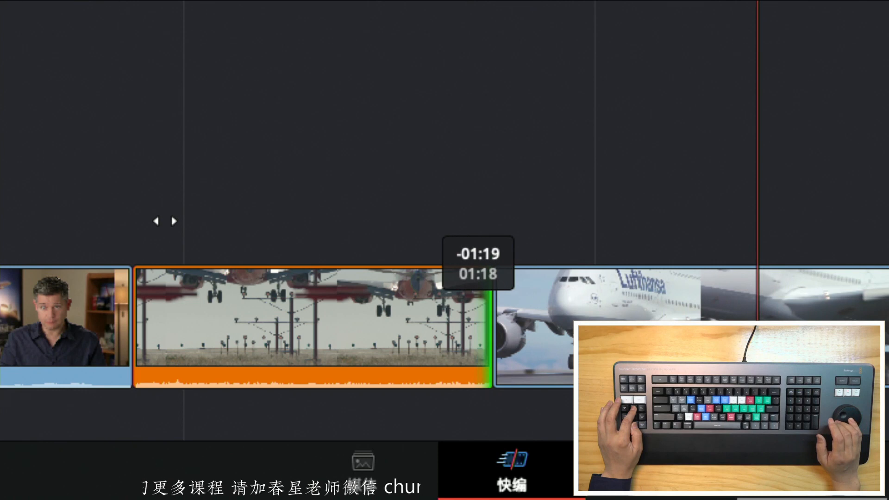
scroll(165, 221, "right", 8)
scroll(165, 222, "left", 13)
scroll(164, 222, "right", 12)
scroll(165, 222, "left", 7)
scroll(164, 222, "right", 3)
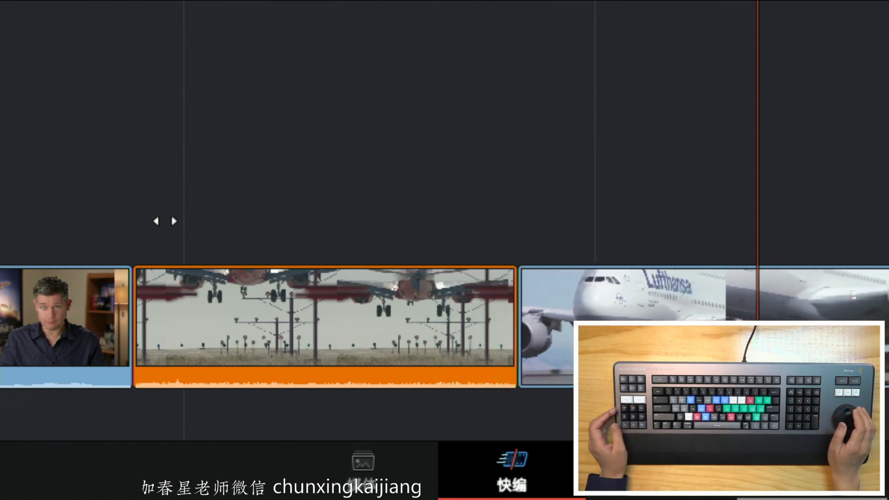
Ripple-trim the In point of the A380 takeoff shot to remove several frames from its beginning
scroll(165, 222, "right", 4)
scroll(164, 221, "left", 6)
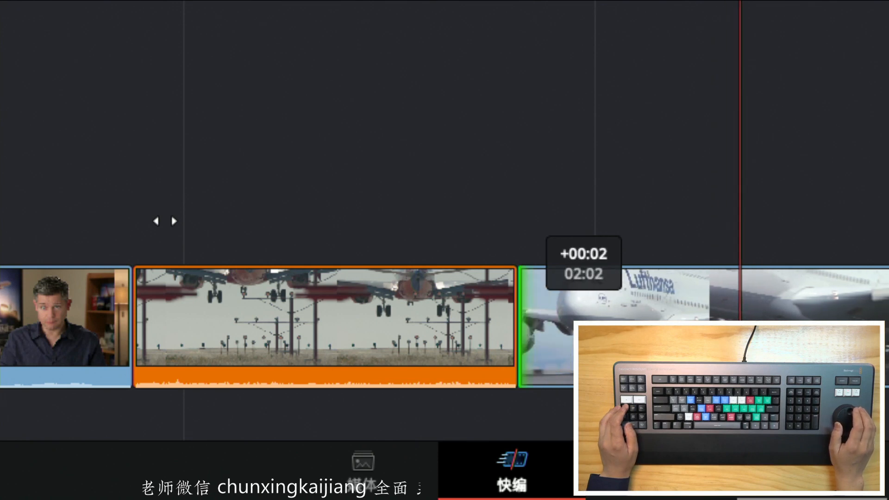
scroll(164, 221, "right", 9)
scroll(165, 221, "left", 10)
scroll(165, 221, "right", 8)
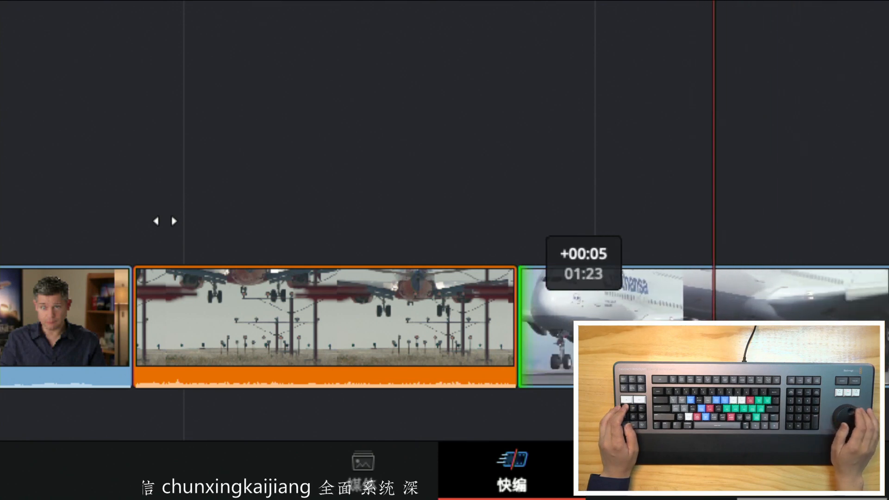
scroll(165, 221, "left", 2)
scroll(165, 222, "right", 4)
scroll(165, 222, "left", 1)
scroll(165, 221, "right", 5)
Ripple-trim a few more frames off the end of the orange landing shot
scroll(165, 221, "left", 3)
scroll(165, 222, "left", 19)
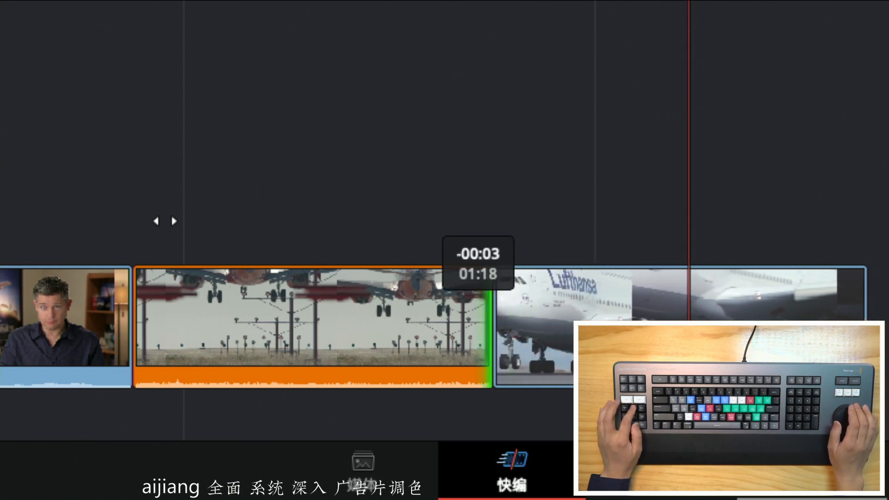
scroll(165, 222, "right", 7)
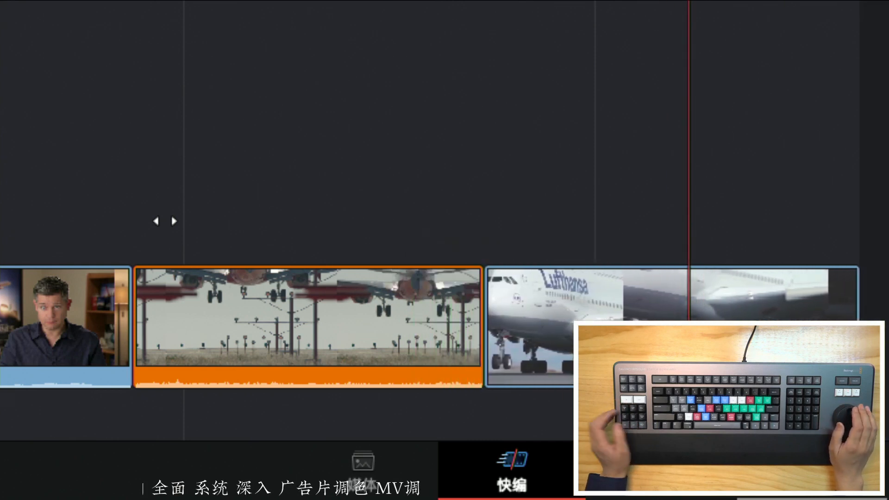
Roll the cut between the orange landing shot and the A380 takeoff back and forth, settling it slightly earlier
scroll(165, 221, "left", 10)
scroll(165, 222, "right", 3)
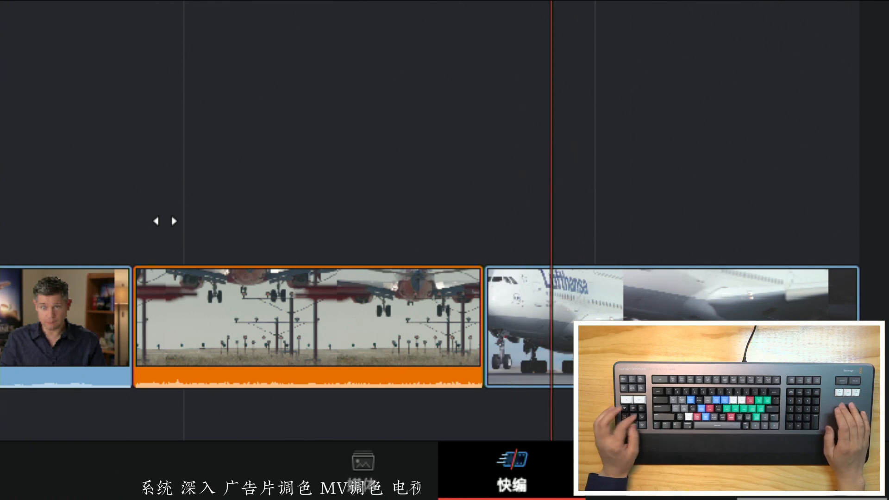
scroll(165, 222, "right", 7)
scroll(165, 222, "left", 10)
scroll(165, 222, "right", 5)
scroll(165, 222, "left", 6)
scroll(165, 221, "right", 4)
scroll(165, 222, "left", 3)
scroll(165, 221, "right", 3)
scroll(164, 222, "left", 11)
scroll(164, 221, "right", 8)
scroll(164, 221, "left", 2)
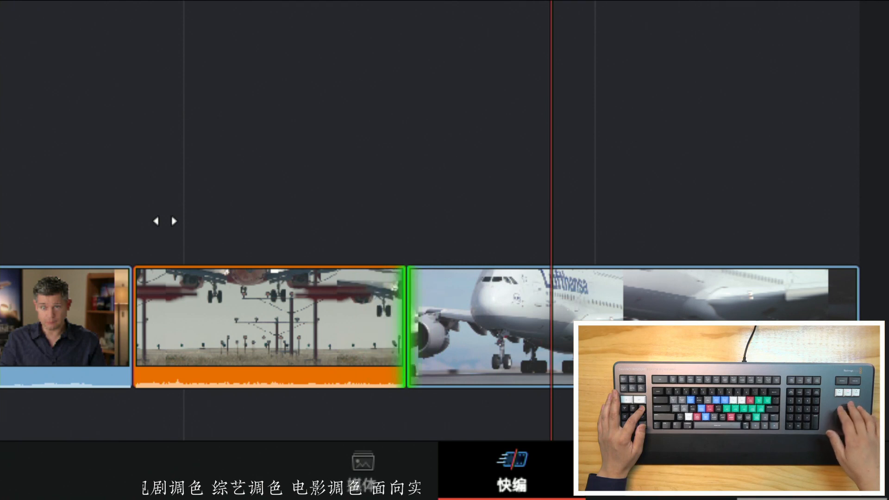
scroll(164, 222, "left", 13)
scroll(165, 221, "right", 20)
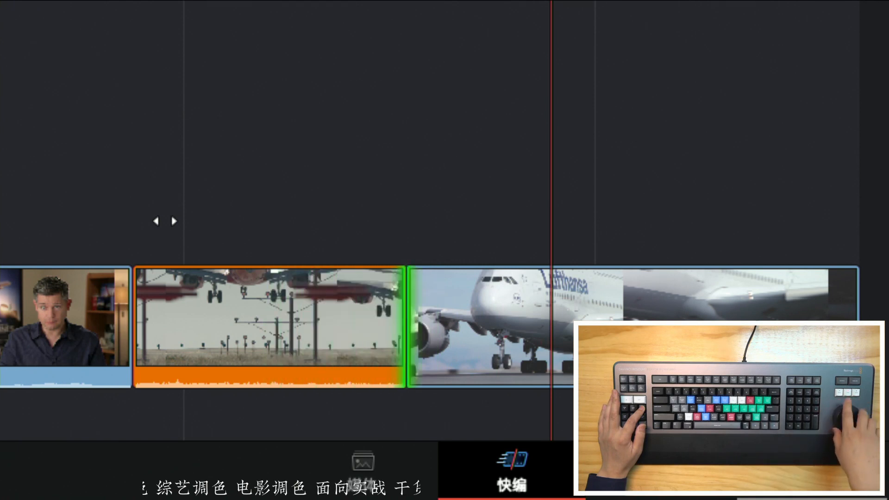
scroll(165, 221, "left", 6)
scroll(165, 221, "right", 3)
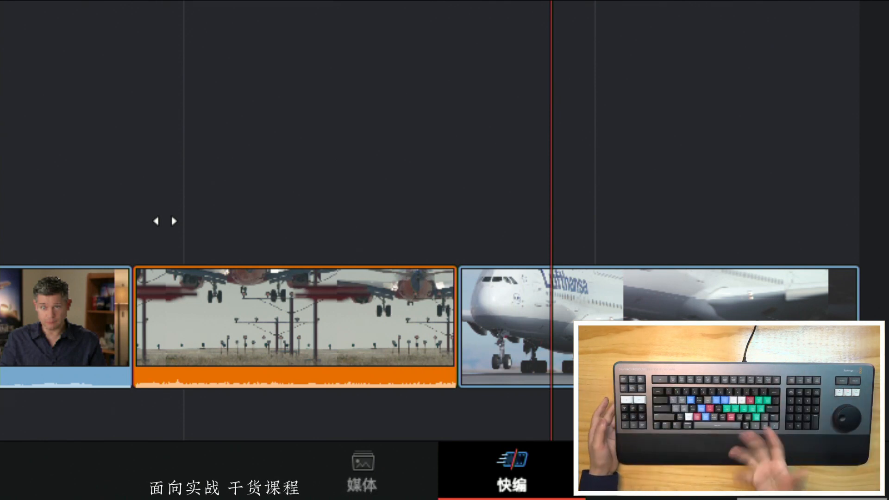
Scrub through the interview shot in both directions and park the playhead at 01:00:07:10, near its end
scroll(165, 220, "left", 10)
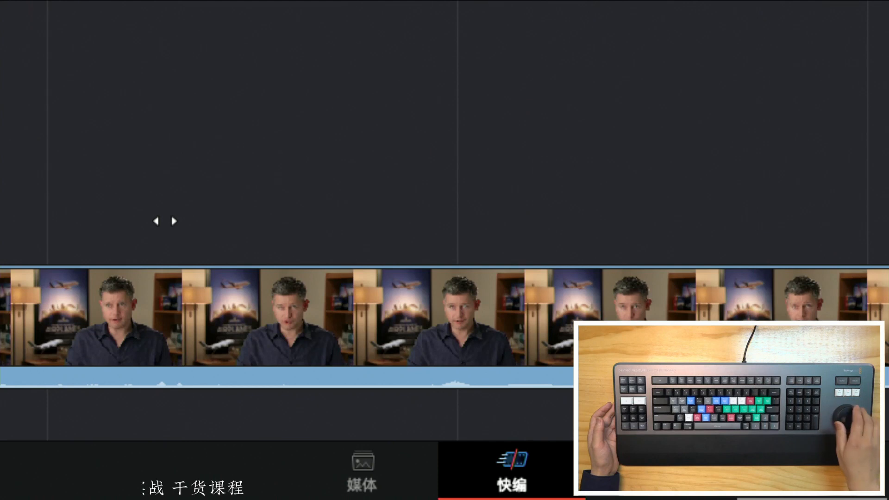
scroll(166, 221, "left", 3)
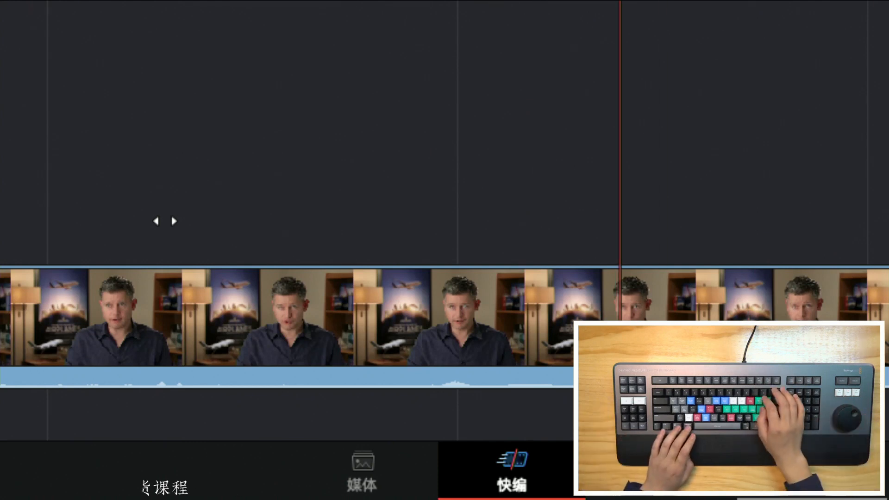
scroll(197, 374, "left", 5)
scroll(199, 393, "right", 10)
scroll(199, 393, "left", 5)
scroll(200, 392, "right", 5)
scroll(200, 393, "left", 7)
scroll(199, 392, "right", 7)
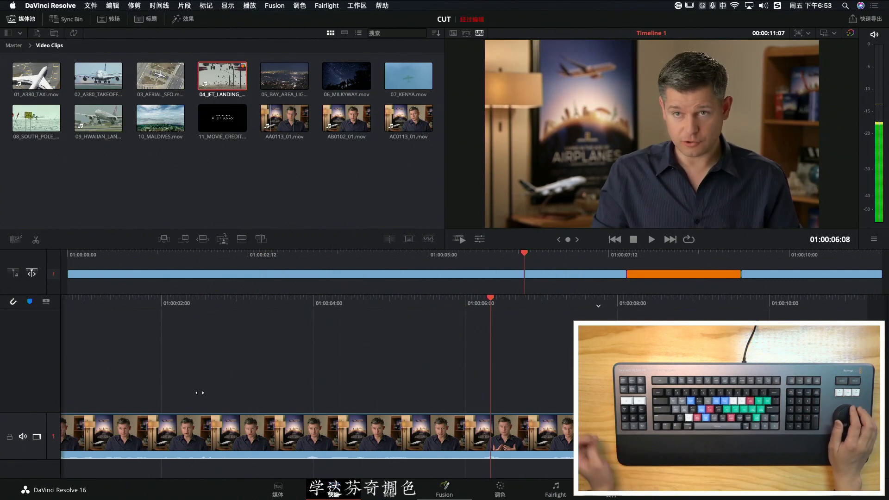
scroll(199, 393, "right", 1)
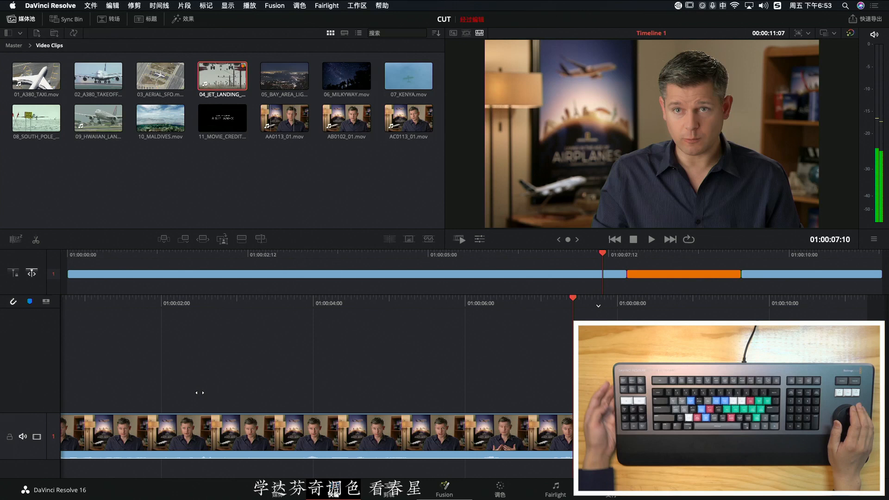
Ripple-trim the Out point of the interview shot earlier, shortening the whole timeline to 00:00:08:17
scroll(199, 393, "left", 5)
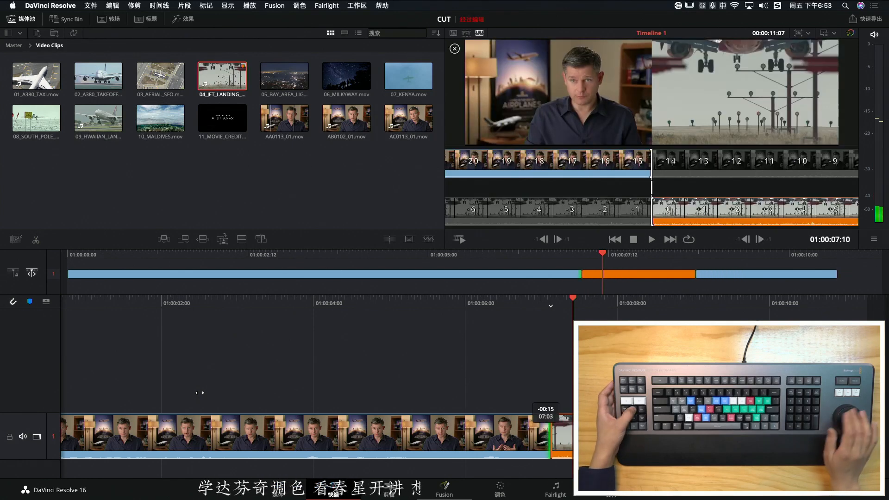
scroll(200, 393, "left", 5)
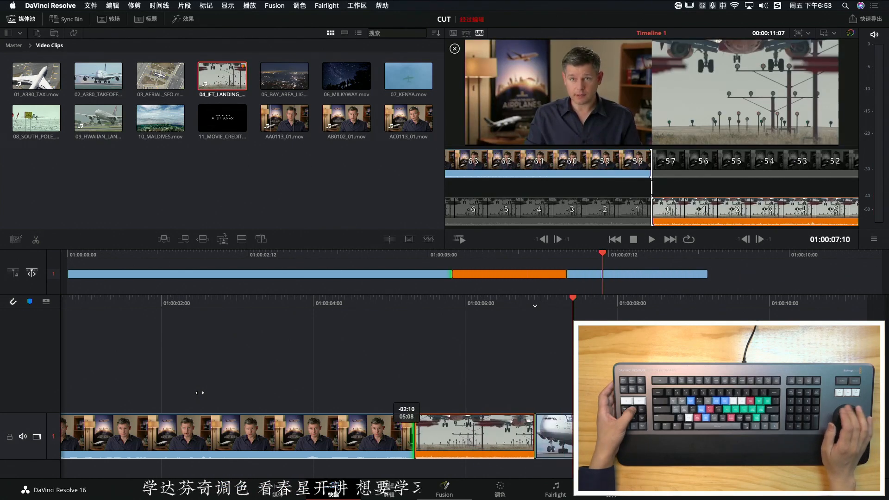
scroll(199, 393, "left", 10)
scroll(199, 393, "right", 10)
scroll(200, 393, "left", 10)
scroll(200, 393, "right", 10)
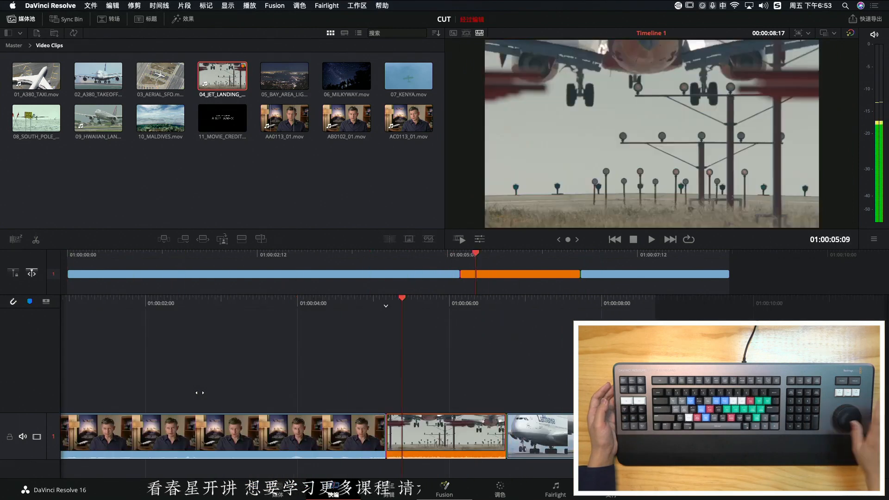
Scrub the trimmed timeline in both directions between the interview and the A380 takeoff, finishing over the orange landing shot
scroll(200, 392, "left", 10)
scroll(199, 393, "left", 5)
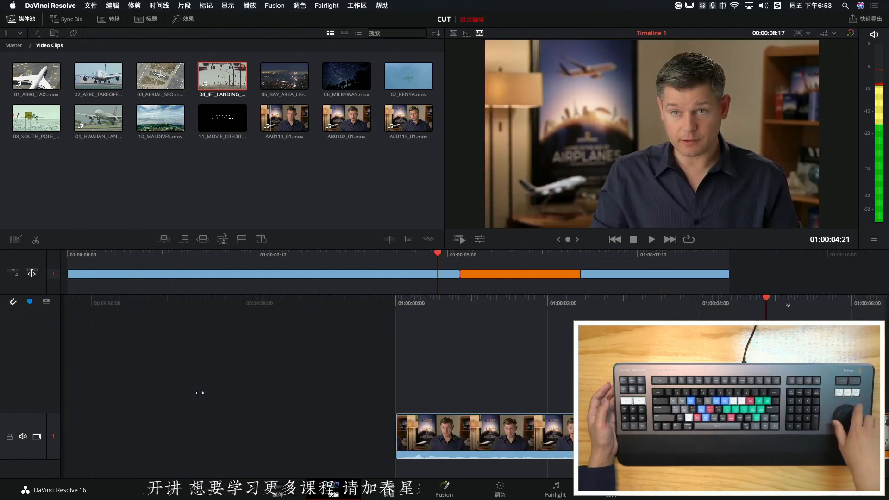
scroll(199, 393, "right", 10)
scroll(199, 393, "left", 8)
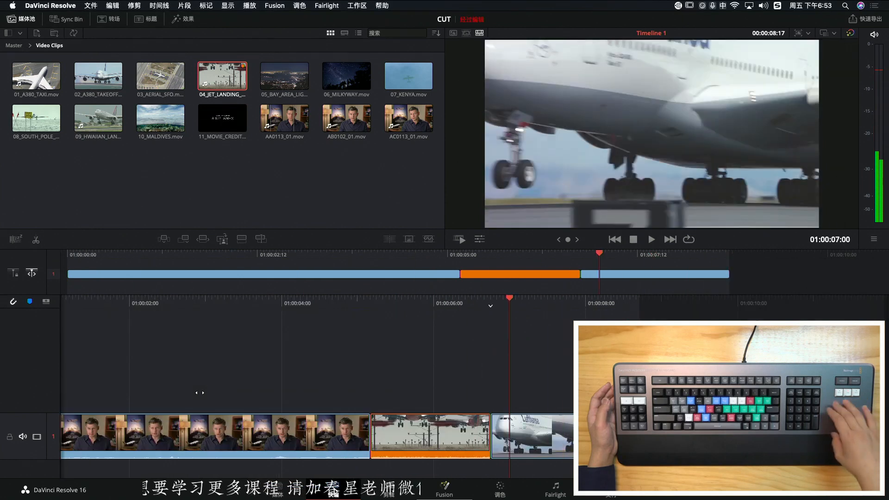
scroll(199, 393, "right", 5)
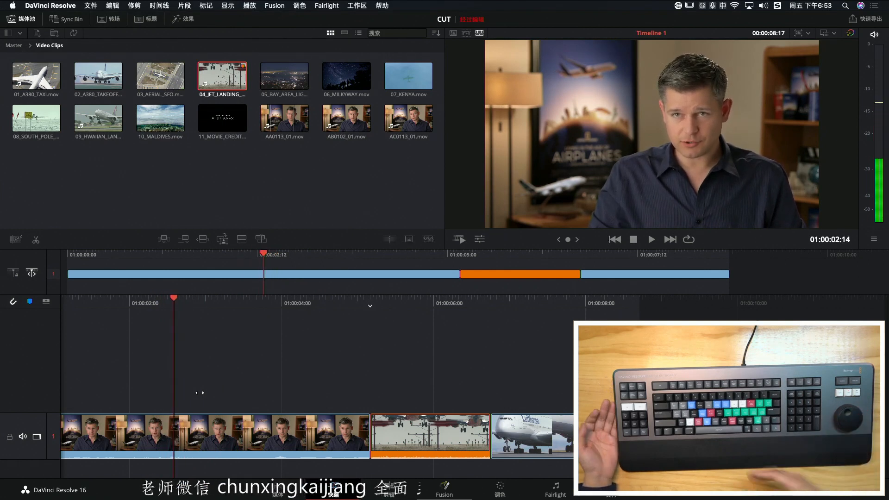
scroll(200, 393, "right", 15)
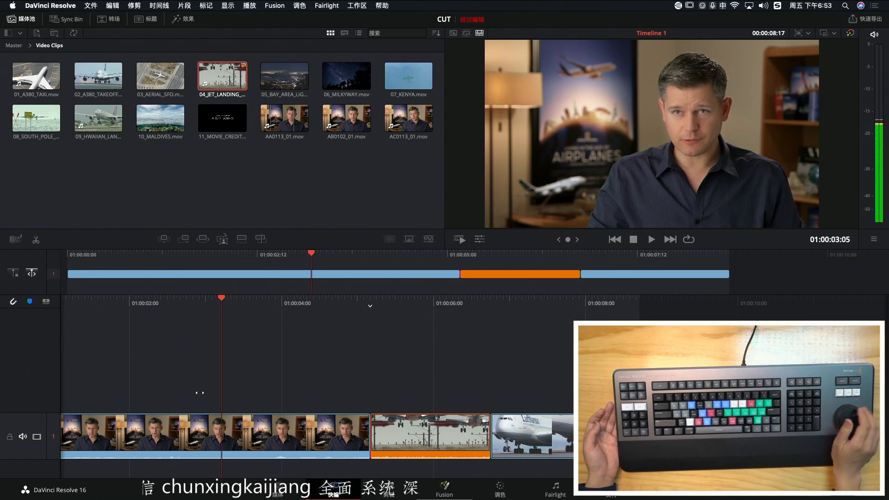
scroll(200, 392, "right", 5)
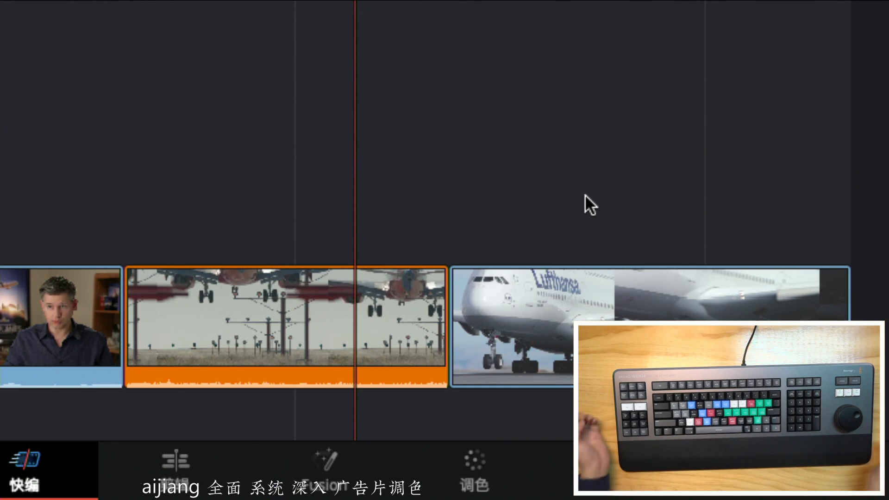
scroll(585, 193, "left", 15)
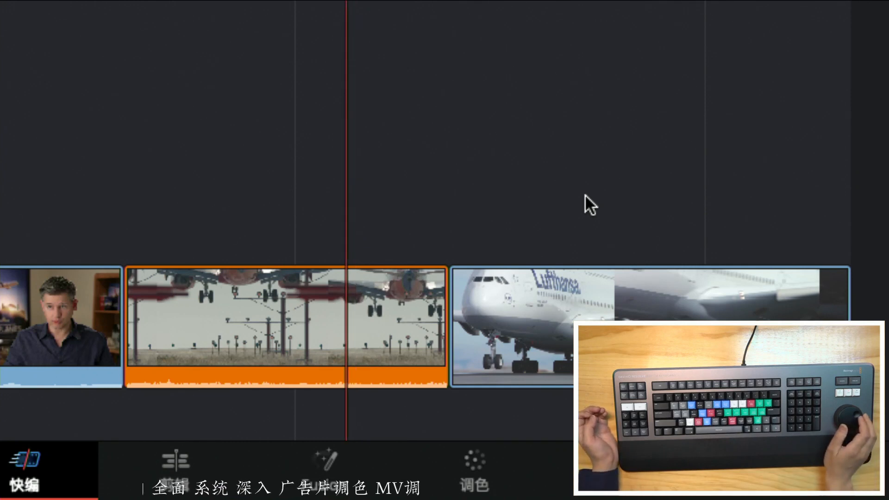
scroll(585, 193, "right", 3)
scroll(585, 194, "right", 1)
scroll(585, 193, "left", 2)
scroll(585, 194, "right", 1)
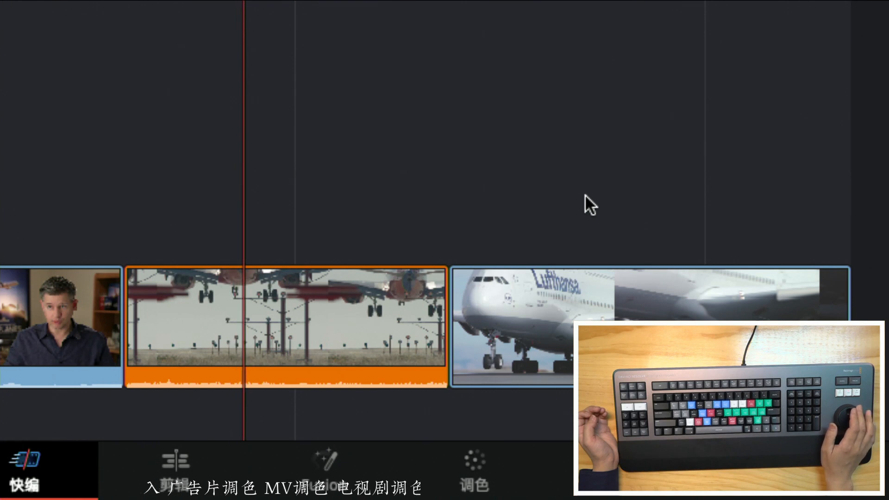
Slip the source content of the interview and orange landing shots back and forth within their fixed edit points
scroll(585, 194, "left", 4)
scroll(585, 194, "right", 6)
scroll(585, 193, "left", 1)
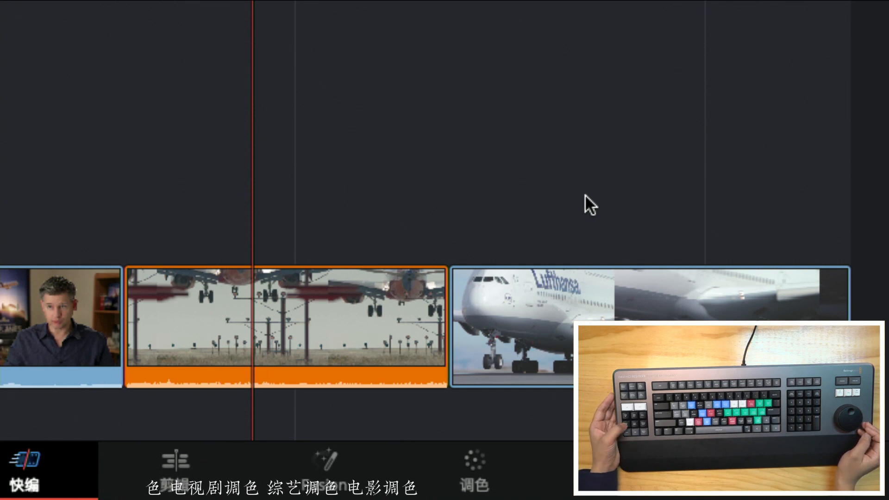
key("s")
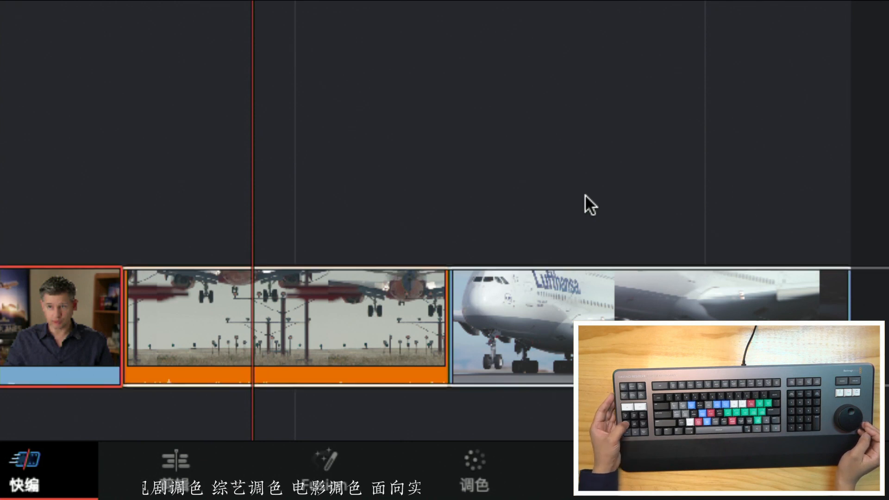
scroll(585, 194, "right", 5)
scroll(585, 194, "right", 8)
key("s")
scroll(585, 194, "left", 5)
scroll(585, 194, "left", 10)
key("s")
scroll(585, 193, "right", 5)
scroll(585, 194, "right", 3)
scroll(585, 194, "left", 5)
scroll(585, 193, "right", 4)
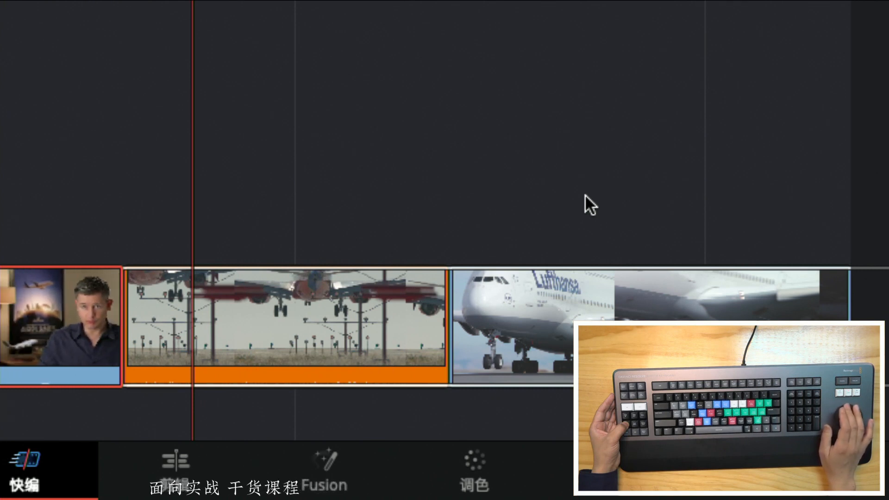
Slip the orange landing shot's content in both directions, settling it 14 frames earlier
scroll(585, 193, "right", 8)
key("s")
scroll(585, 194, "left", 7)
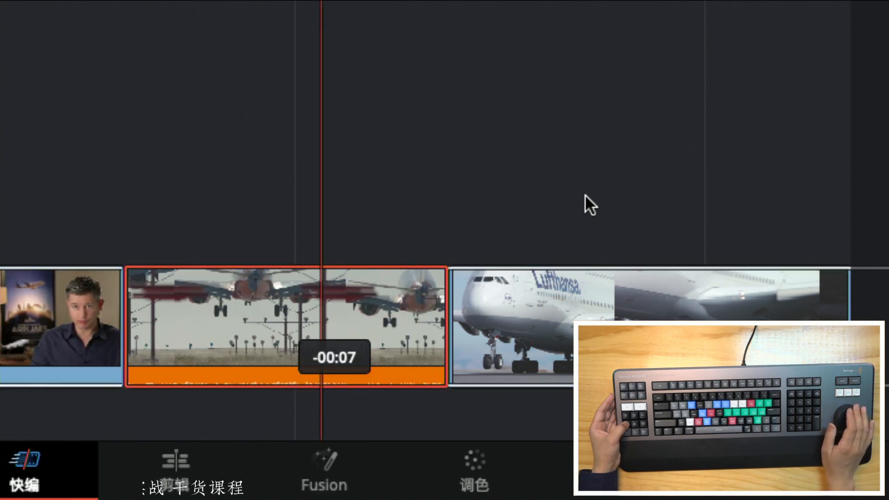
scroll(585, 194, "right", 5)
scroll(585, 194, "left", 9)
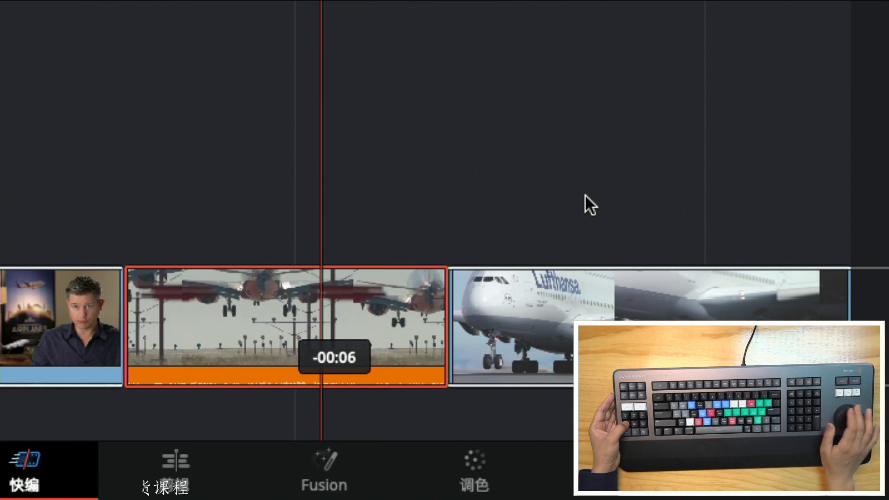
scroll(585, 193, "left", 1)
scroll(585, 194, "right", 2)
scroll(585, 194, "left", 2)
scroll(585, 193, "right", 6)
scroll(585, 194, "left", 8)
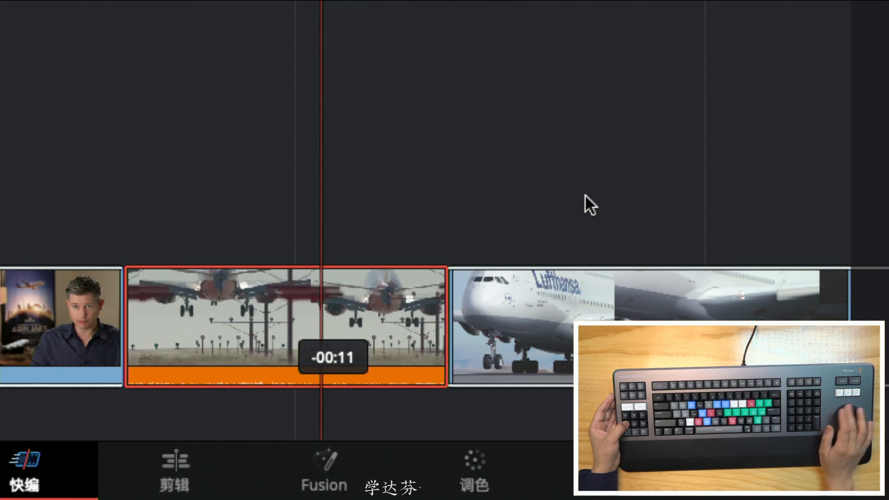
scroll(585, 193, "left", 1)
scroll(585, 194, "right", 6)
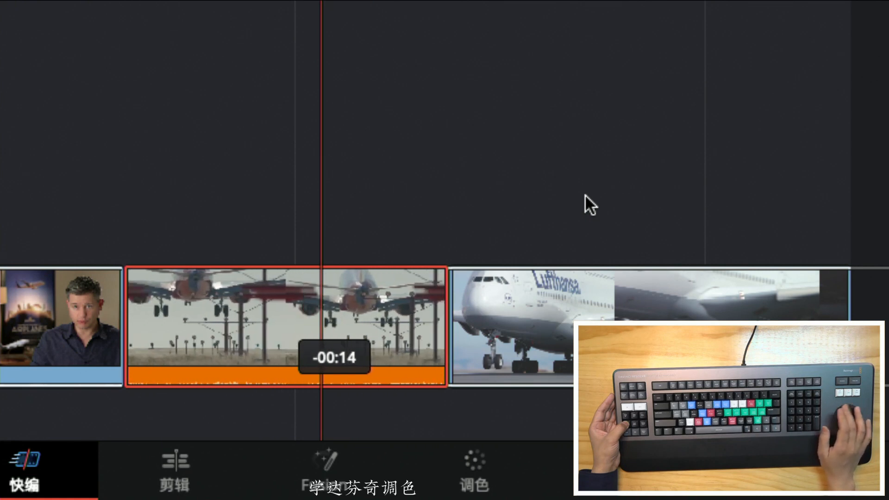
Scrub across the cut into the A380 takeoff and back, and slip the orange landing shot's content further
scroll(585, 194, "left", 1)
scroll(585, 194, "left", 4)
scroll(585, 194, "right", 7)
scroll(585, 194, "right", 12)
scroll(585, 193, "right", 3)
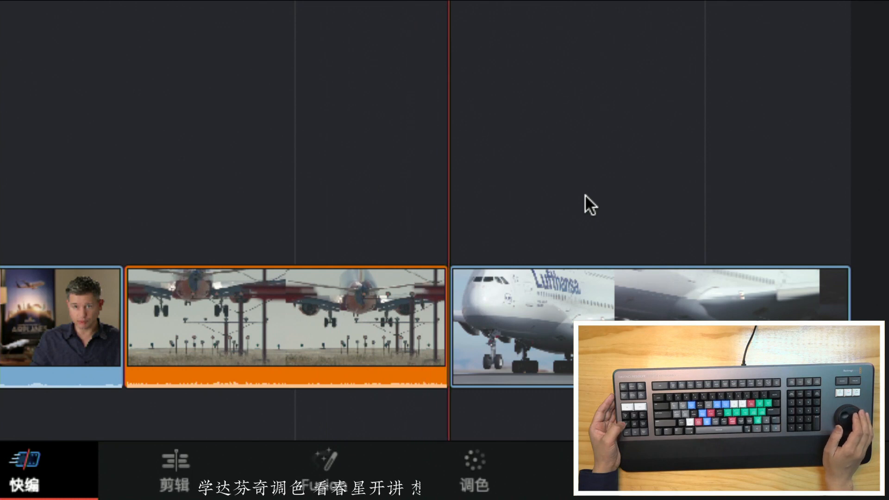
scroll(585, 194, "left", 10)
scroll(585, 194, "right", 6)
scroll(585, 194, "right", 2)
scroll(585, 194, "left", 2)
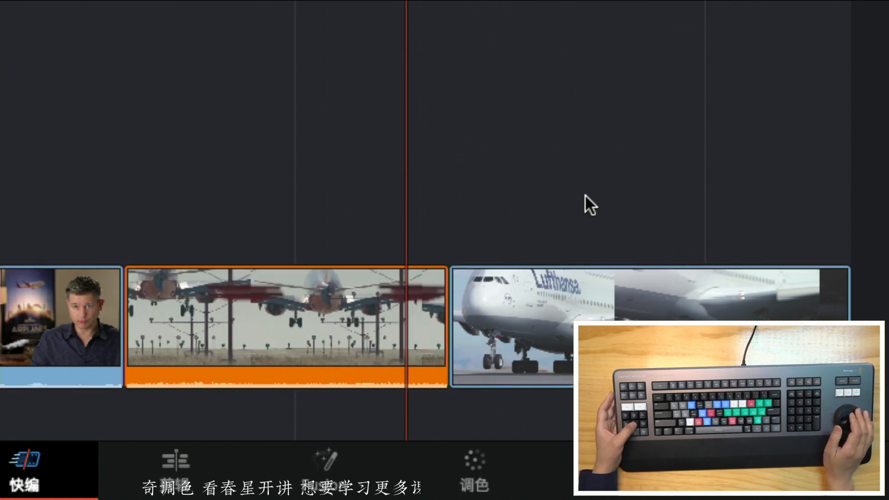
scroll(585, 194, "left", 10)
Slip the content of the A380 takeoff and orange landing shots, and return the playhead to the middle of the landing shot
key("period")
key("comma")
key("period")
key("comma")
key("comma")
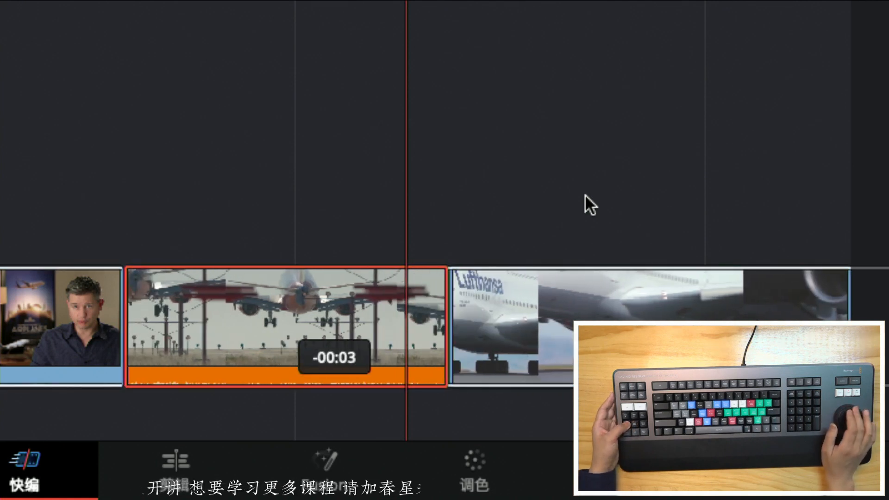
key("comma")
key("Left")
key("Left")
key("Left")
key("Left")
key("Left")
key("Left")
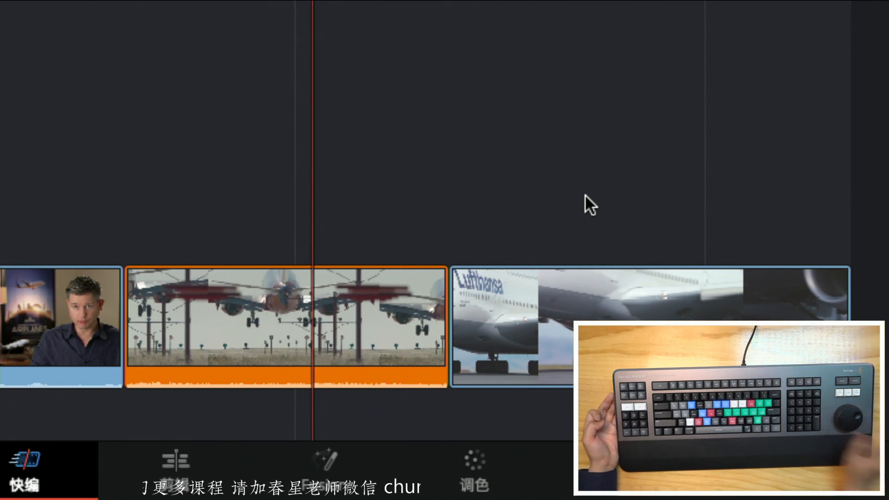
Select the orange landing shot and slip its content a frame at a time in both directions, reaching +00:01
left_click(371, 326)
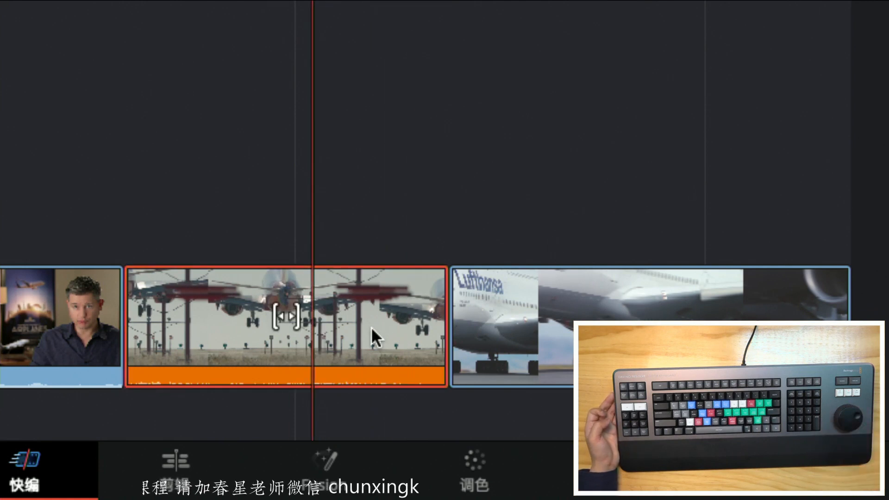
key("comma")
key("period")
left_click(371, 326)
key("comma")
key("period")
key("period")
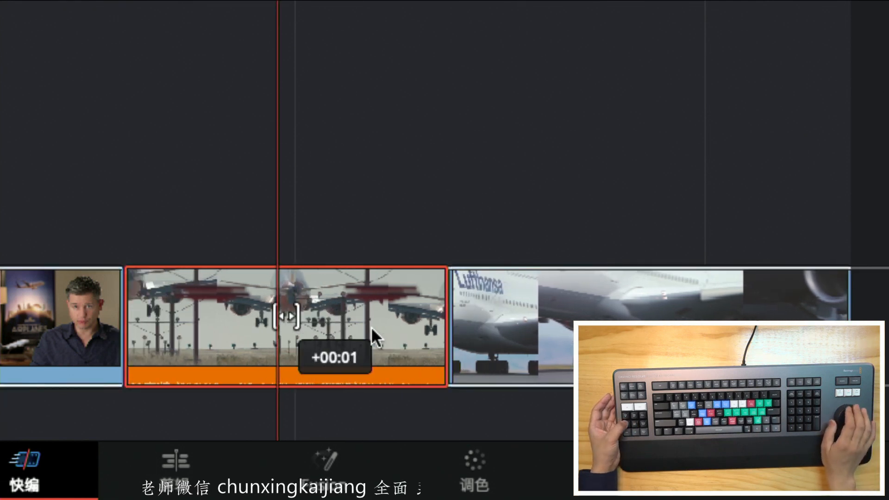
key("period")
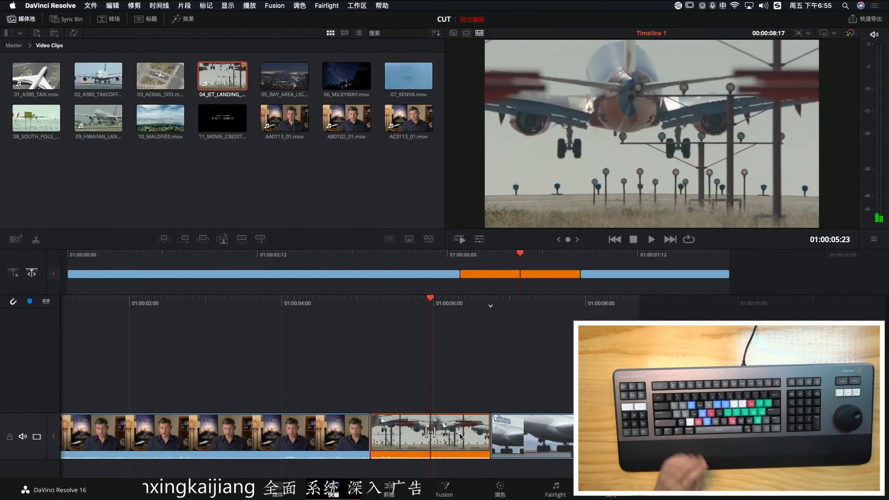
Open the timeline on the Edit page and slide the 04_JET_LANDING_2.mov clip earlier in trim edit mode
left_click(389, 497)
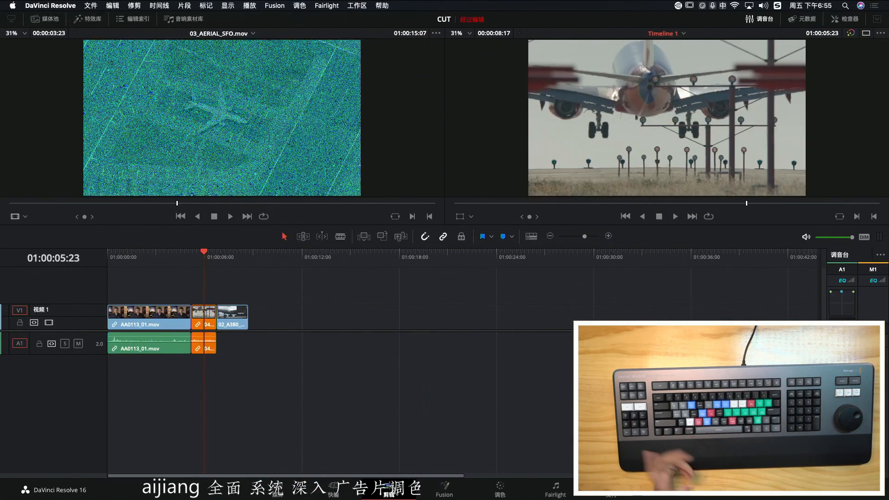
left_click(609, 237)
key("b")
left_click_drag(450, 325, 426, 325)
key("Right")
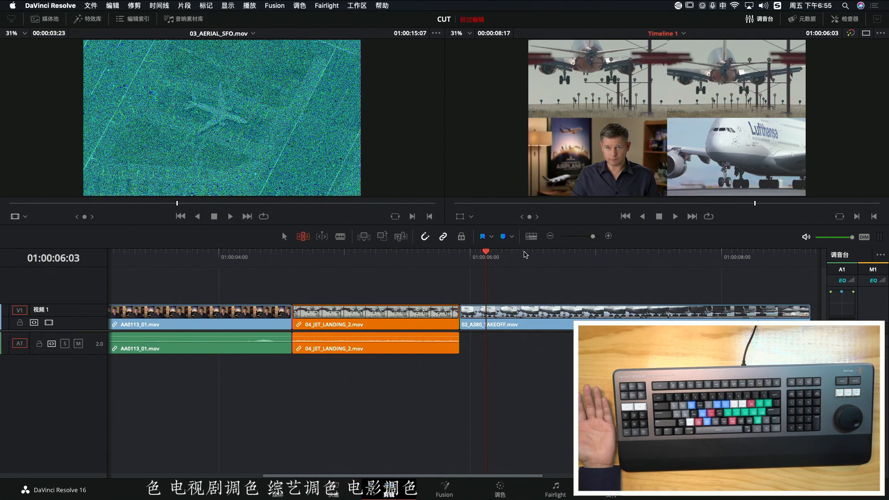
Increase the video track height in the timeline view options so the clip thumbnails display larger
left_click(531, 238)
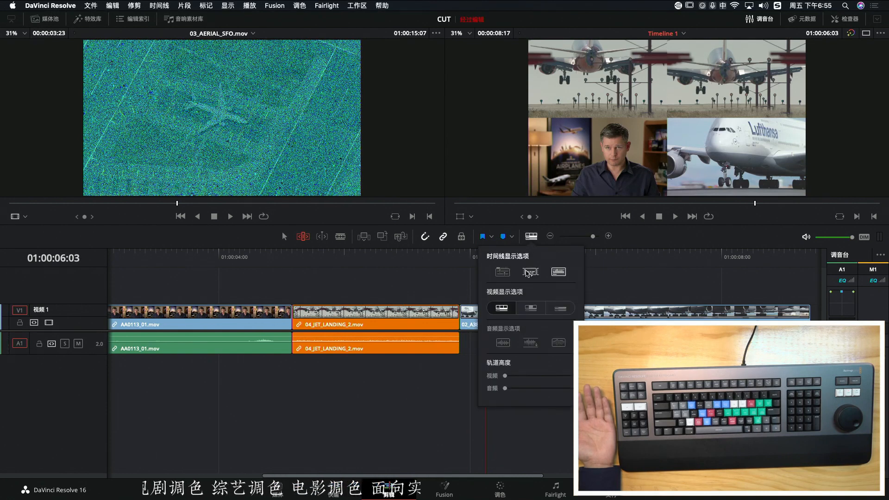
left_click_drag(506, 375, 543, 375)
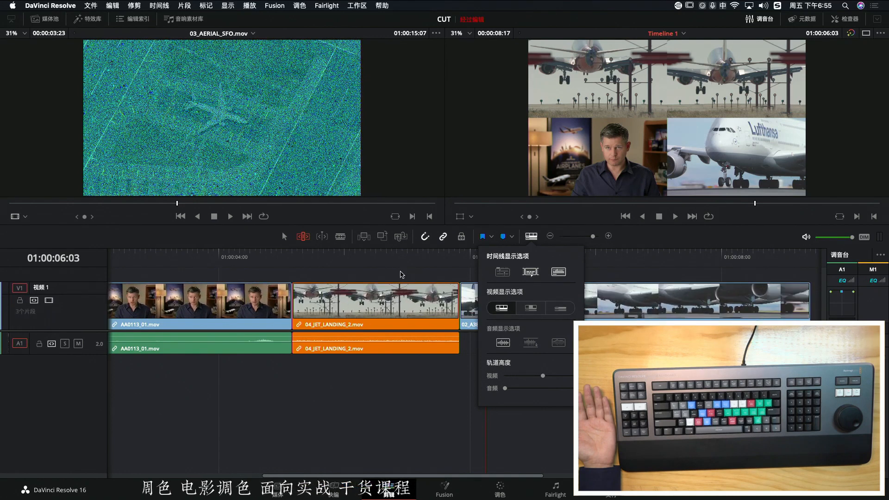
left_click(376, 254)
Scrub through the landing shot in both directions and park the playhead at its start, 01:00:04:14
key("Left")
key("Left")
key("Left")
key("Left")
key("Left")
key("Left")
key("Left")
key("Left")
key("Left")
key("Right")
key("Right")
key("Right")
key("Right")
key("Left")
key("Left")
key("Right")
key("Right")
key("Right")
key("Right")
key("Right")
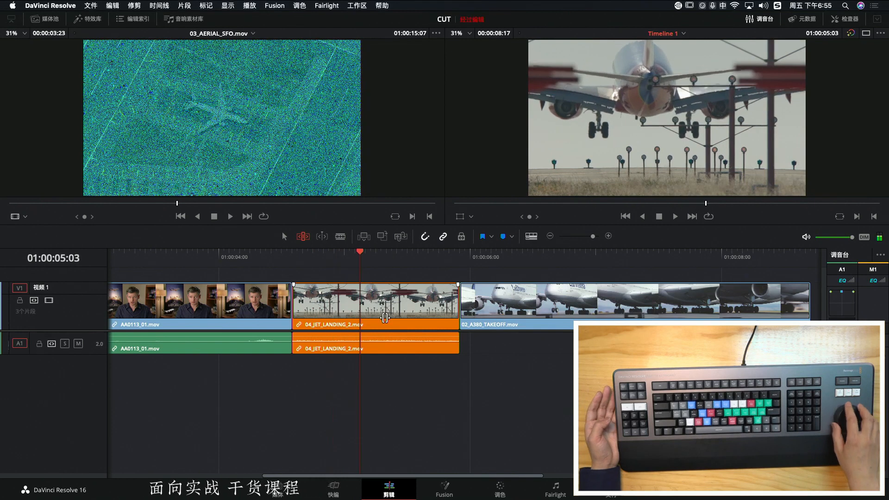
key("Left")
key("Left")
Slide the landing shot later and earlier between the interview and A380 takeoff shots, settling it earlier on the timeline
key("v")
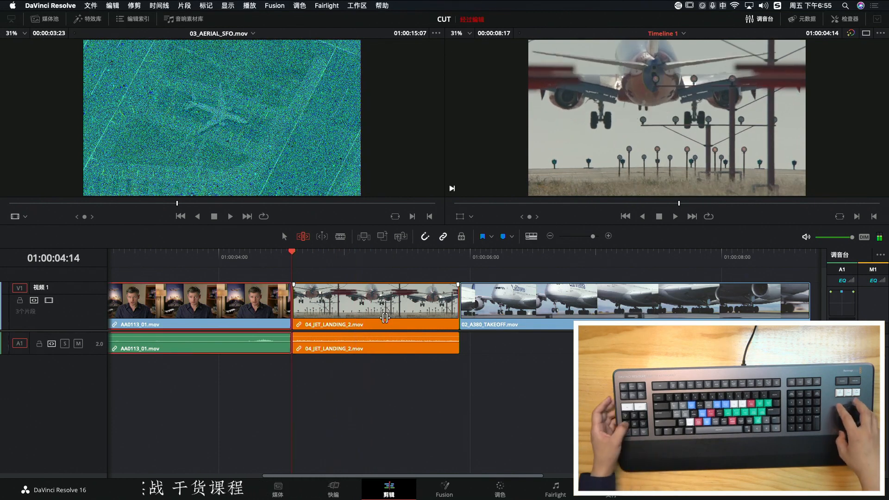
key("period")
key("Right")
key("Right")
key("Right")
key("Right")
key("Up")
key("period")
key("period")
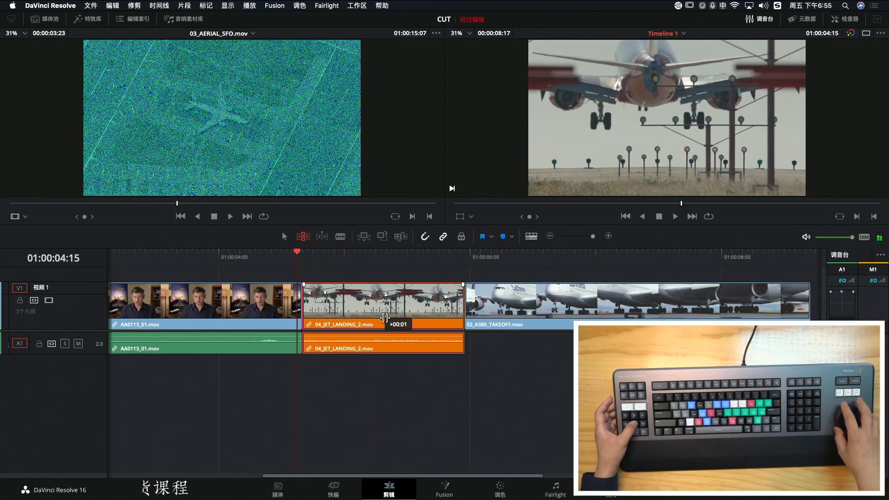
key("comma")
key("comma")
key("comma")
key("comma")
key("comma")
key("comma")
key("comma")
key("comma")
key("comma")
key("comma")
key("comma")
key("comma")
key("period")
key("period")
key("period")
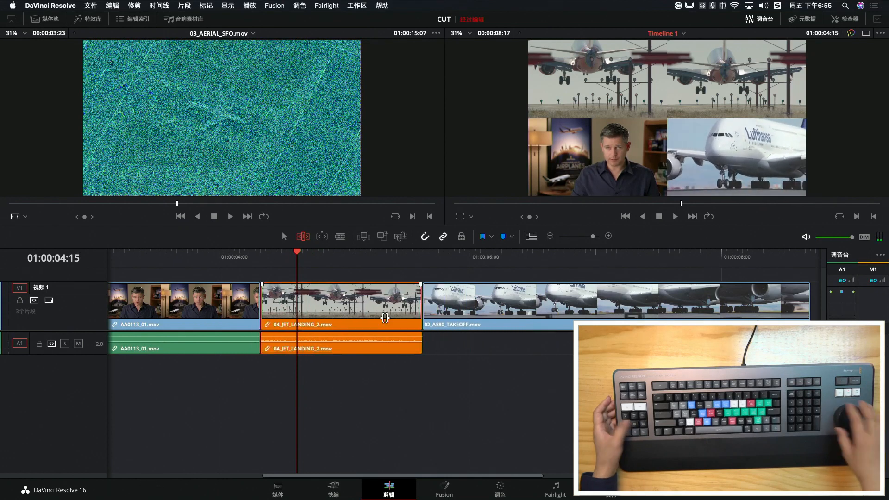
Return to the Cut page, slip the orange landing shot's content, and move the playhead further into the shot
left_click(334, 487)
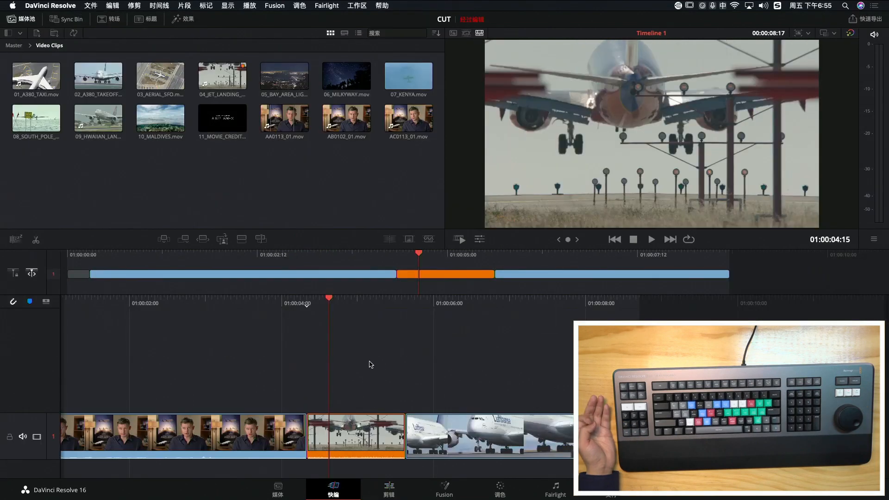
key("Right")
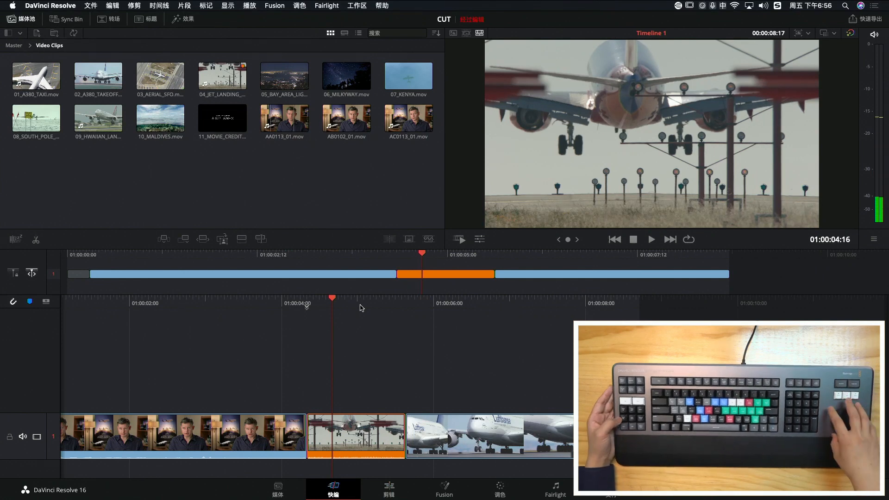
key("s")
key("comma")
key("comma")
key("comma")
key("Right")
key("Right")
key("Right")
key("Right")
key("Right")
key("Right")
key("Right")
key("Right")
key("Right")
key("Right")
key("Right")
key("Right")
key("Right")
key("Right")
Slip the landing shot's content in both directions with the playhead at 01:00:05:06, reaching an offset of -00:04
key("s")
key("comma")
key("comma")
key("comma")
key("period")
key("period")
key("period")
key("period")
key("period")
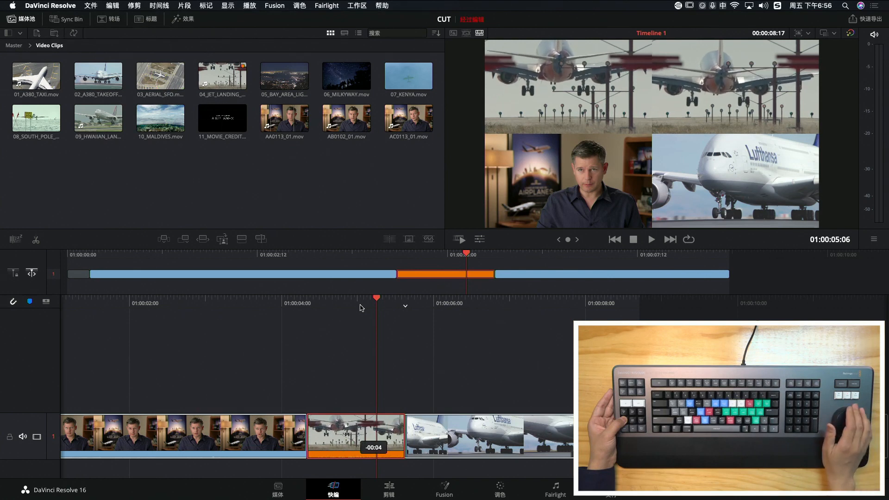
Scrub back to 01:00:04:22 and slip the content around the interview and landing shots by small frame offsets
key("Left")
key("Left")
key("Left")
key("Left")
key("Left")
key("Left")
key("Left")
key("Left")
key("Left")
key("Left")
key("Left")
key("Left")
key("Left")
key("Left")
key("Left")
key("Right")
key("Right")
key("Right")
key("Right")
key("Right")
key("Right")
key("Right")
key("Right")
key("Left")
key("s")
key("comma")
key("comma")
key("comma")
key("comma")
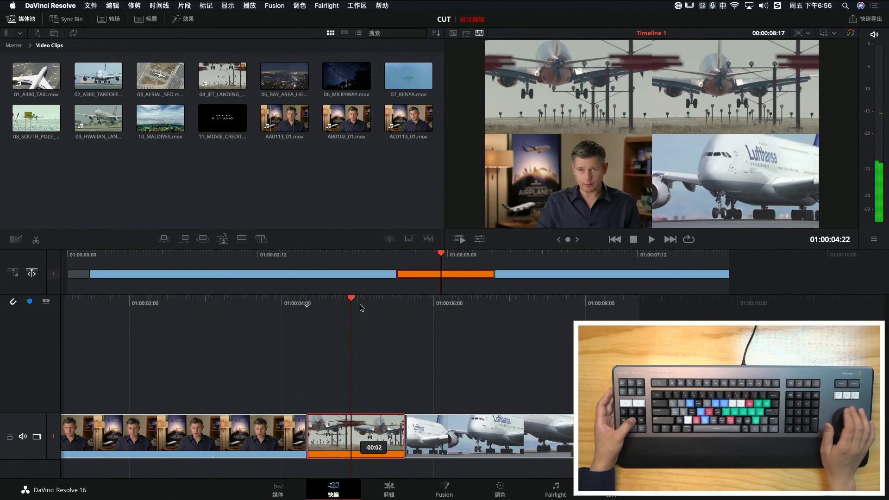
key("comma")
key("comma")
key("comma")
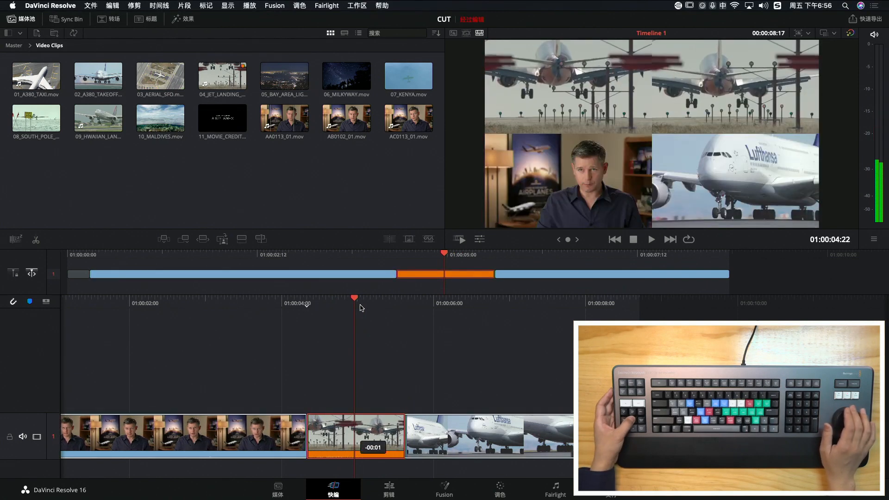
Move the playhead to 01:00:06:00 over the A380 takeoff and slip the landing shot's content 6 frames earlier
key("Right")
key("Right")
key("Right")
key("Right")
key("Right")
key("Right")
key("Right")
key("Right")
key("Right")
key("Right")
key("Right")
key("Right")
key("Right")
key("Right")
key("Right")
key("Right")
key("Right")
key("Right")
key("Right")
key("Right")
key("comma")
key("comma")
key("comma")
key("comma")
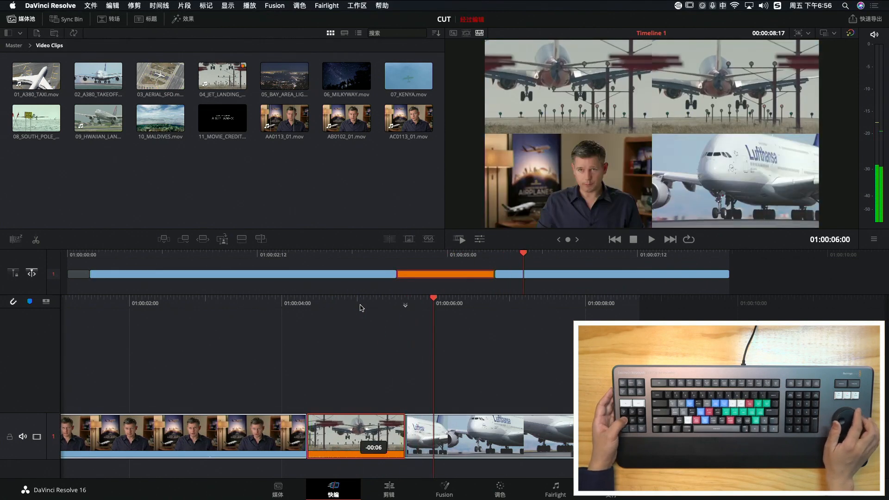
key("comma")
key("comma")
key("comma")
Move back over the landing shot, slip its content to an offset of -00:07, and park the playhead at 01:00:05:01
key("Left")
key("Left")
key("Left")
key("Left")
key("Left")
key("Left")
key("Left")
key("Left")
key("Left")
key("Left")
key("Left")
key("Left")
key("Left")
key("Left")
key("Left")
key("Left")
key("Left")
key("Left")
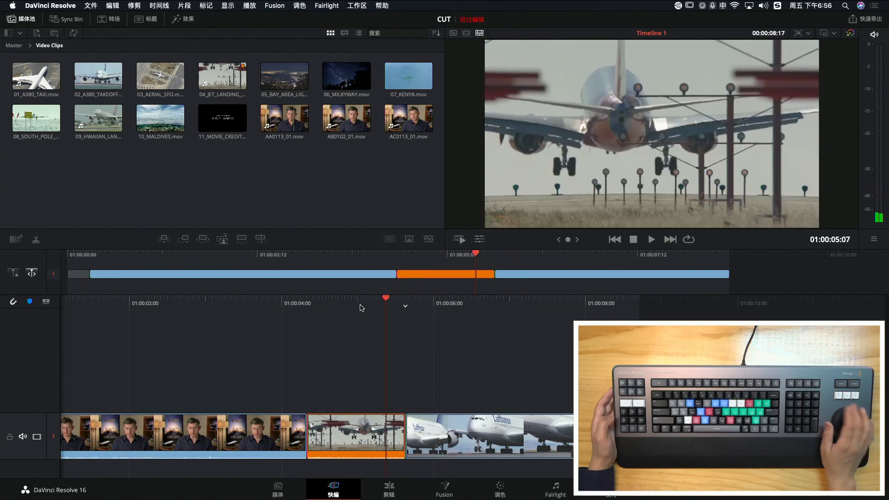
key("comma")
key("comma")
key("comma")
key("comma")
key("comma")
key("comma")
key("comma")
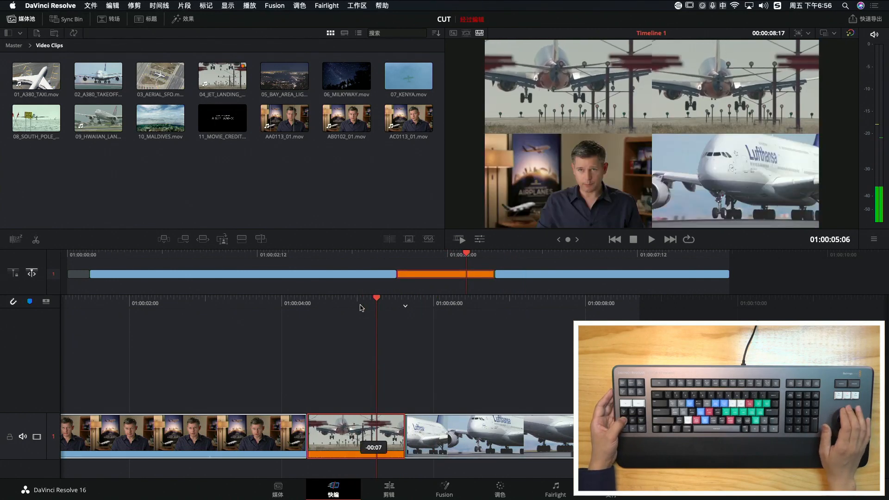
key("Left")
key("Left")
key("Left")
key("Left")
key("Left")
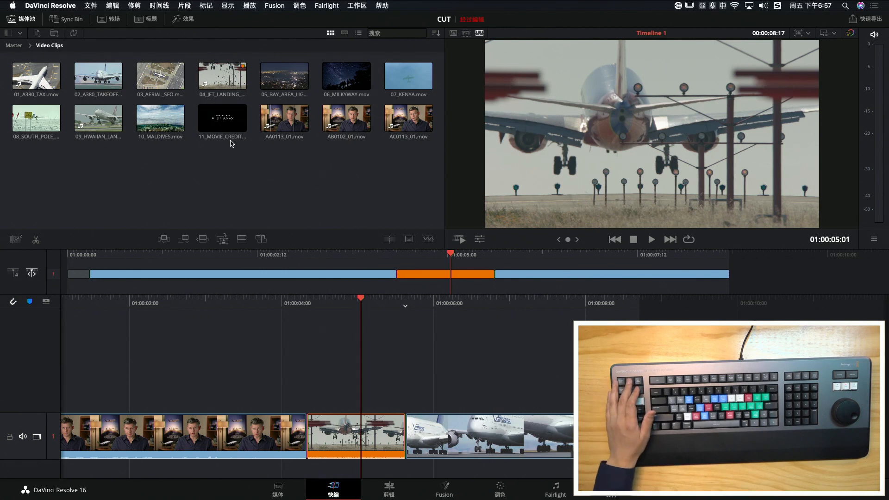
Preview 11_MOVIE_CREDITS.mov up to 01:01:51:16 and append it to the end of the timeline
left_click(230, 123)
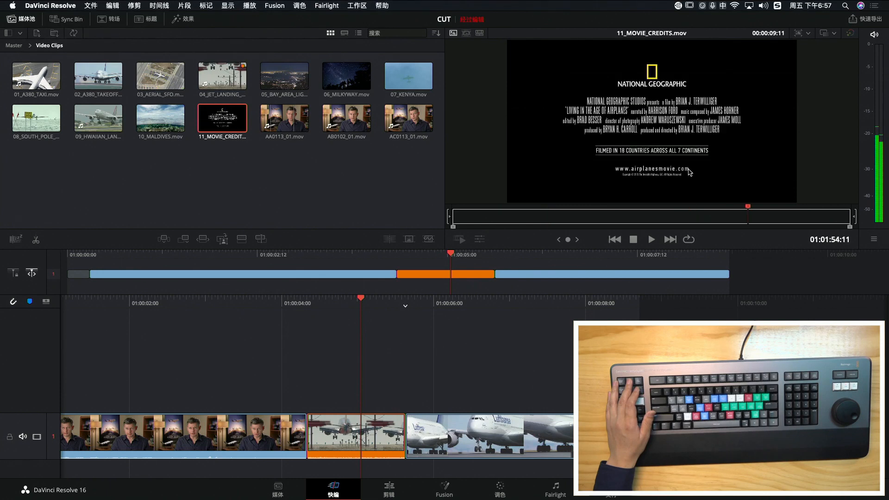
left_click_drag(681, 214, 630, 217)
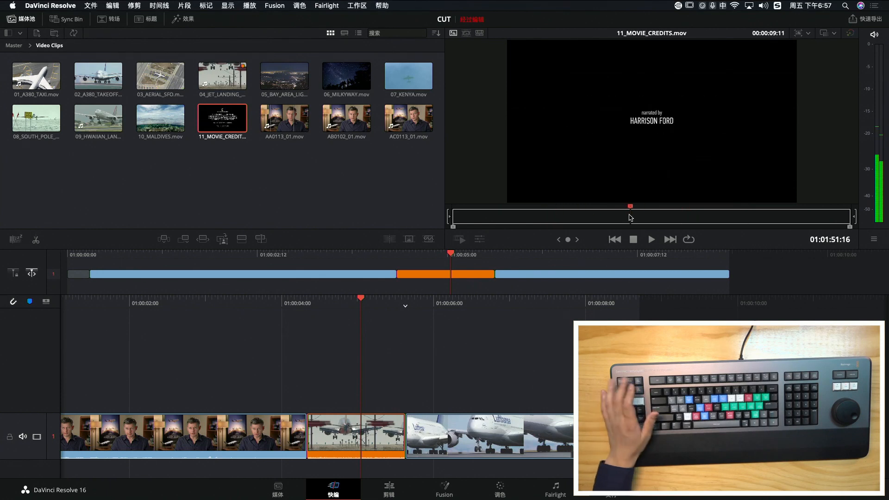
key("shift+F12")
Scrub the timeline back over the A380 takeoff shot and place the playhead at 01:00:07:06
left_click_drag(790, 258, 376, 275)
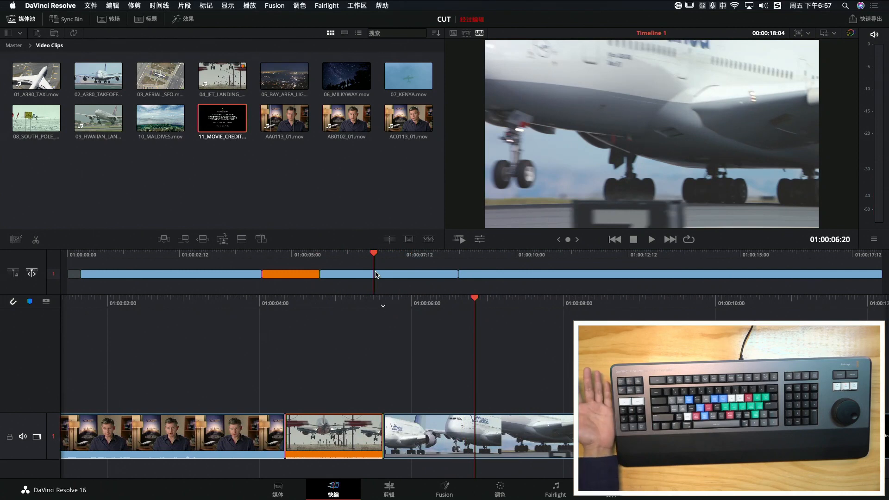
left_click_drag(485, 303, 507, 319)
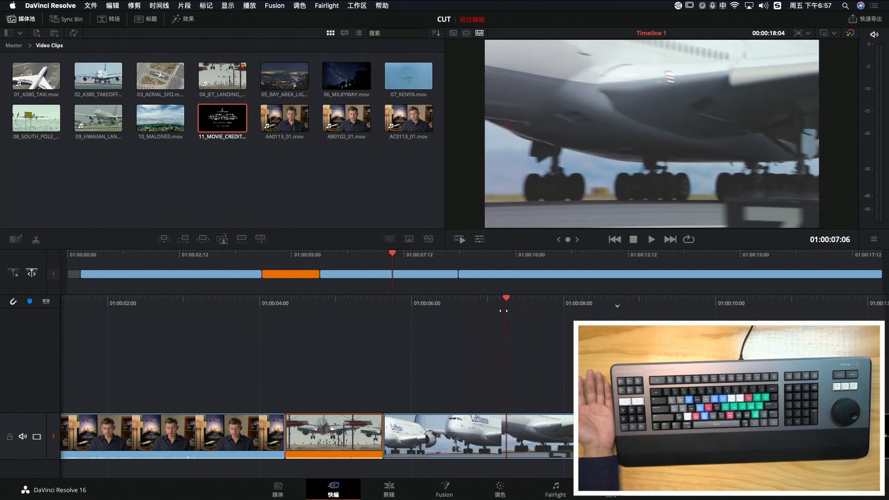
Find 10_MALDIVES.mov in the source tape and mark the seaplane range from 00:00:24:16 to 00:00:26:21
left_click(150, 124)
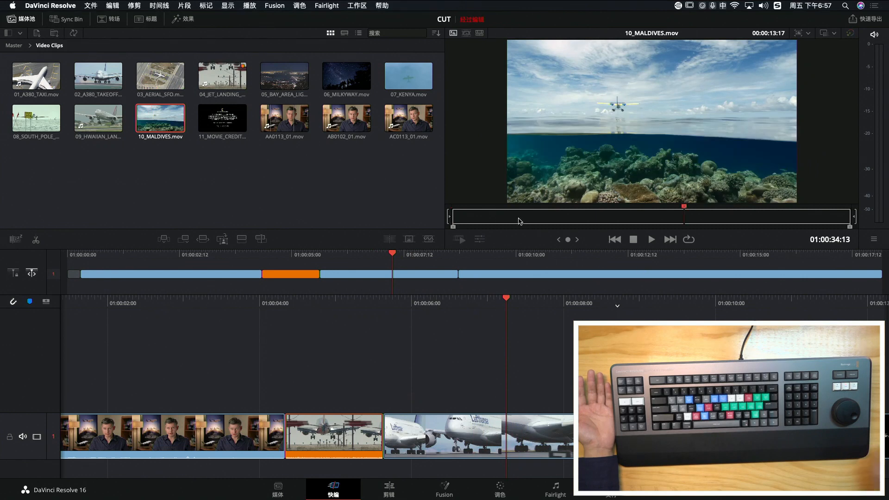
scroll(519, 221, "up", 10)
key("q")
scroll(519, 221, "down", 10)
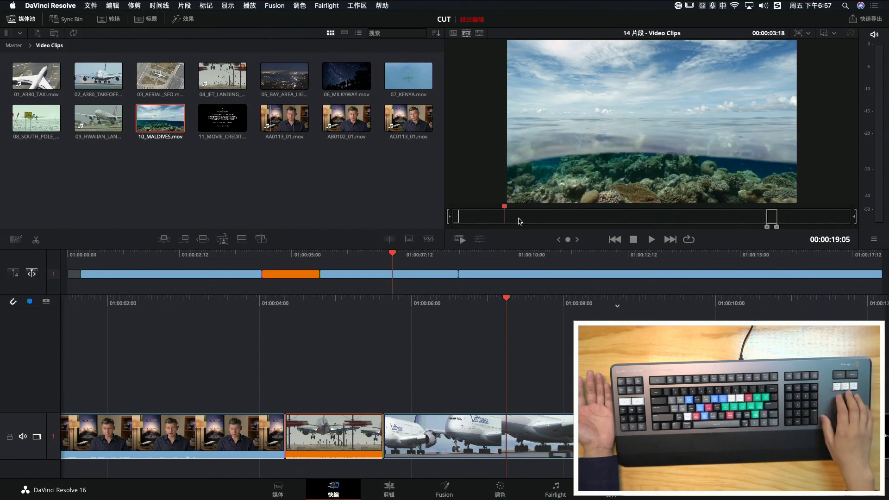
scroll(519, 221, "down", 5)
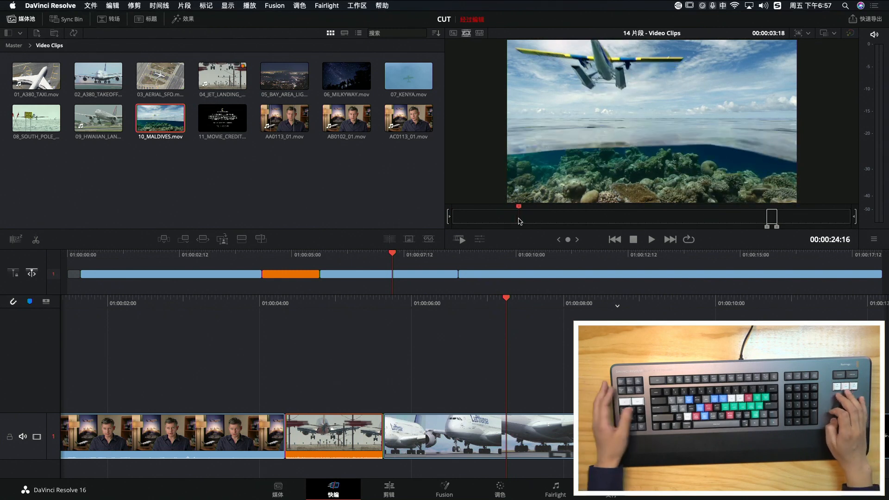
key("i")
scroll(519, 221, "down", 3)
scroll(518, 221, "down", 3)
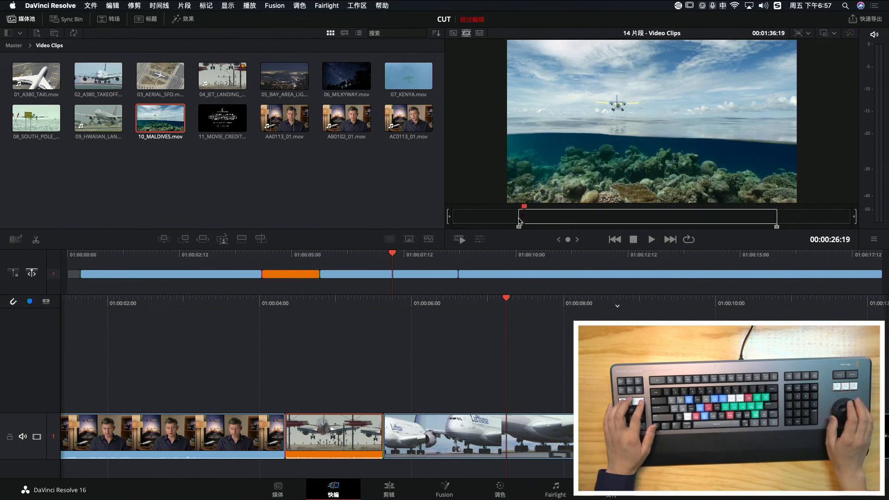
key("o")
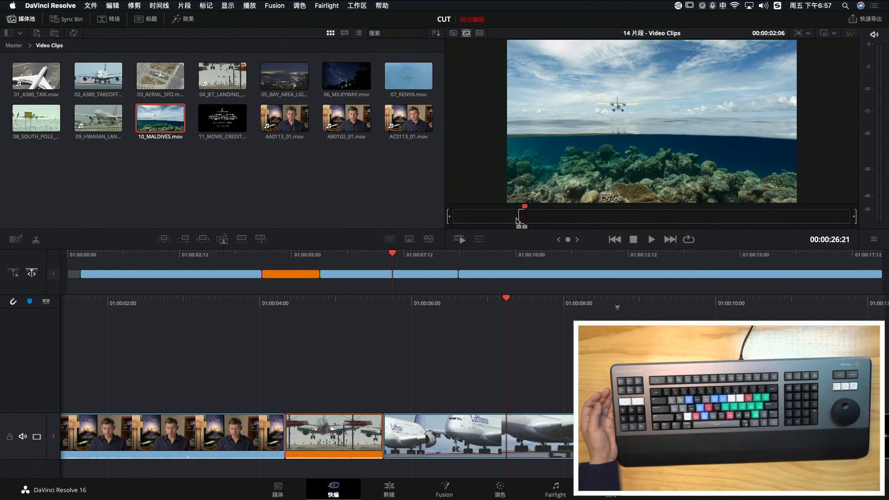
Park the playhead at 01:00:06:14 in the A380 takeoff shot, try a ripple overwrite of that shot with the Maldives clip, and undo it
left_click_drag(507, 300, 453, 306)
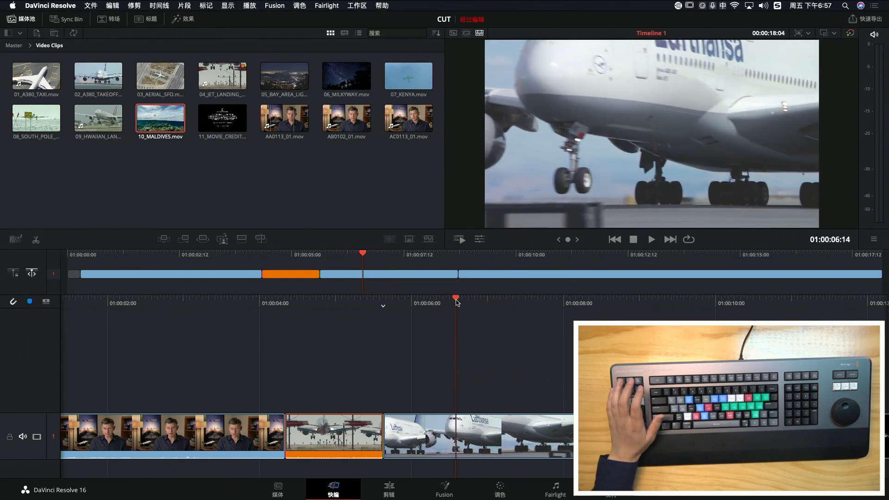
key("F9")
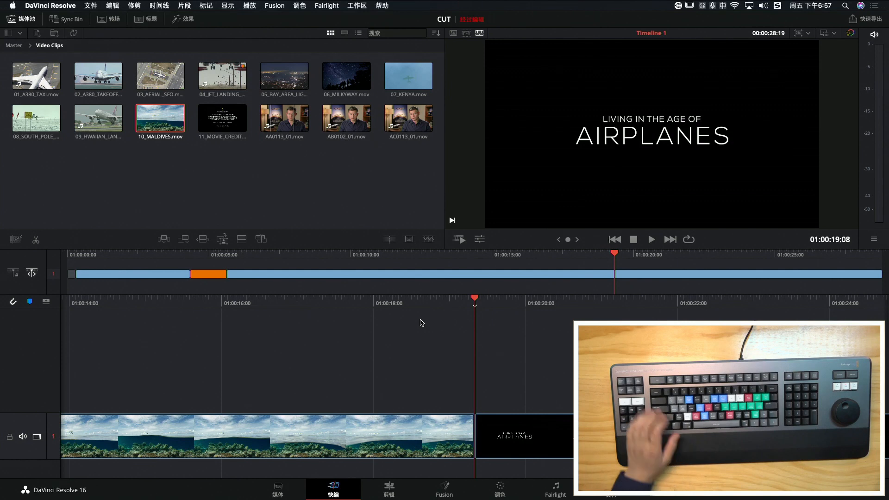
key("super+z")
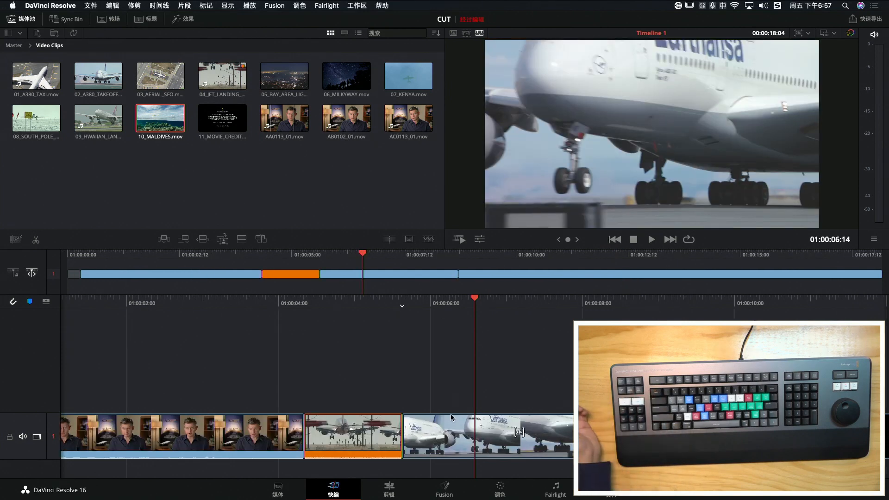
Set the A380 takeoff shot's clip colour on the timeline to 紫红 and the 10_MALDIVES.mov source clip's colour to green
right_click(448, 437)
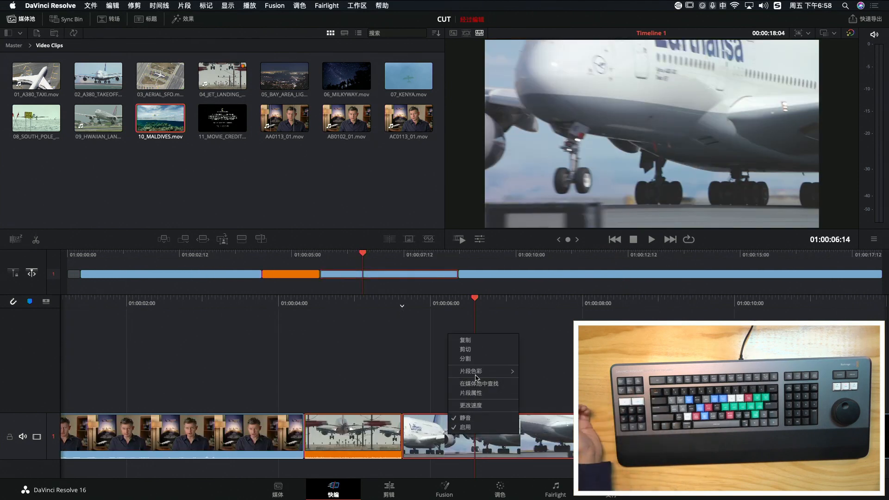
mouse_move(477, 378)
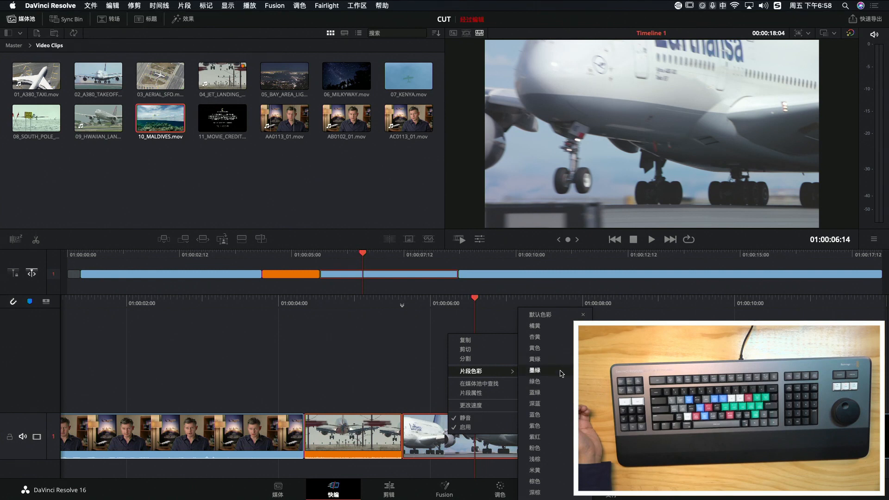
left_click(565, 439)
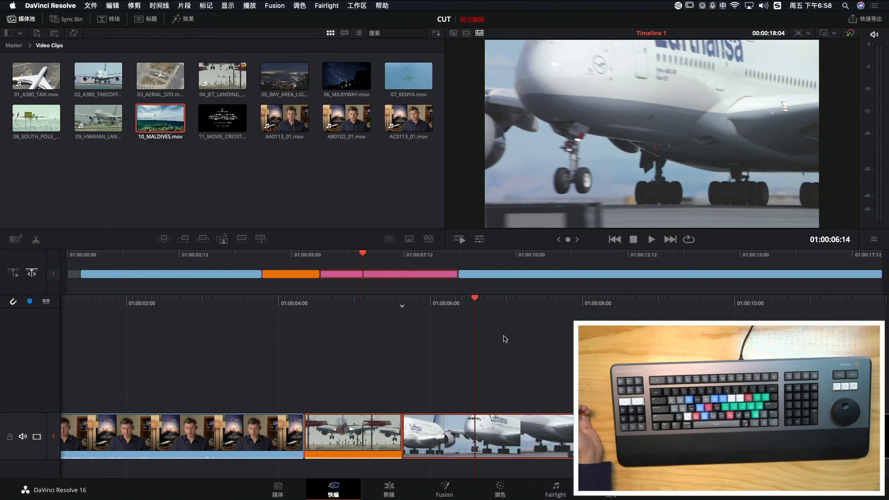
right_click(164, 123)
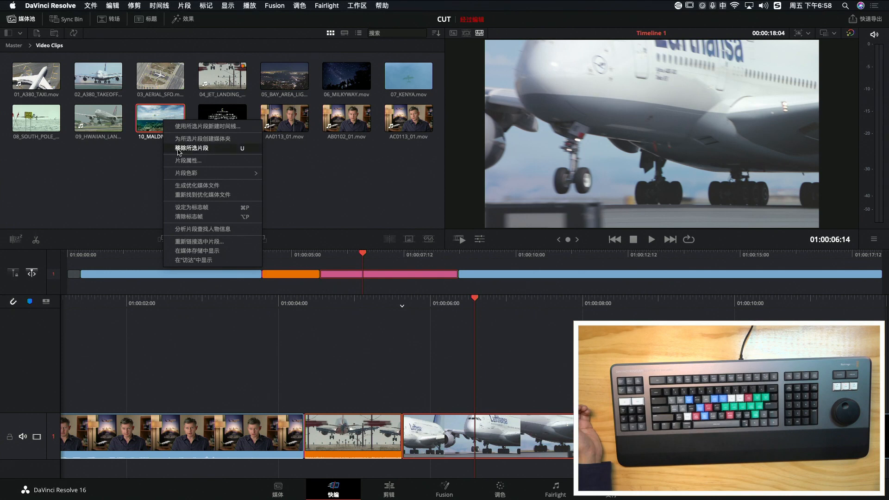
mouse_move(195, 175)
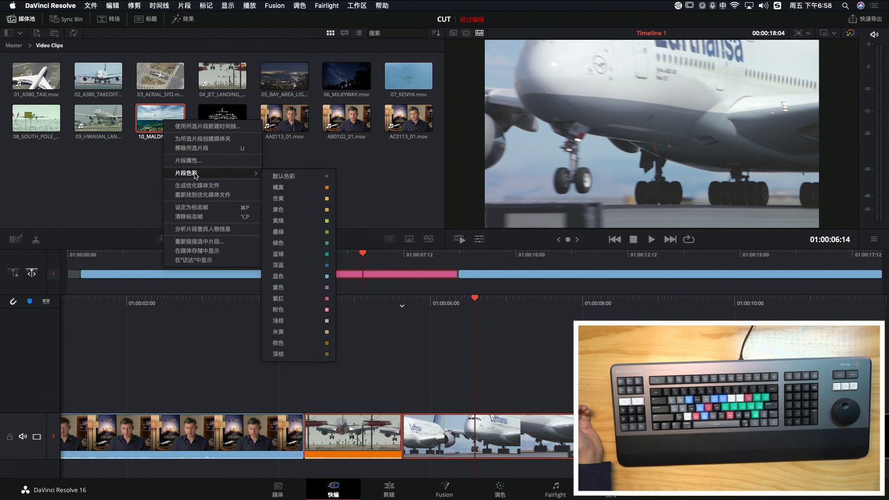
left_click(312, 222)
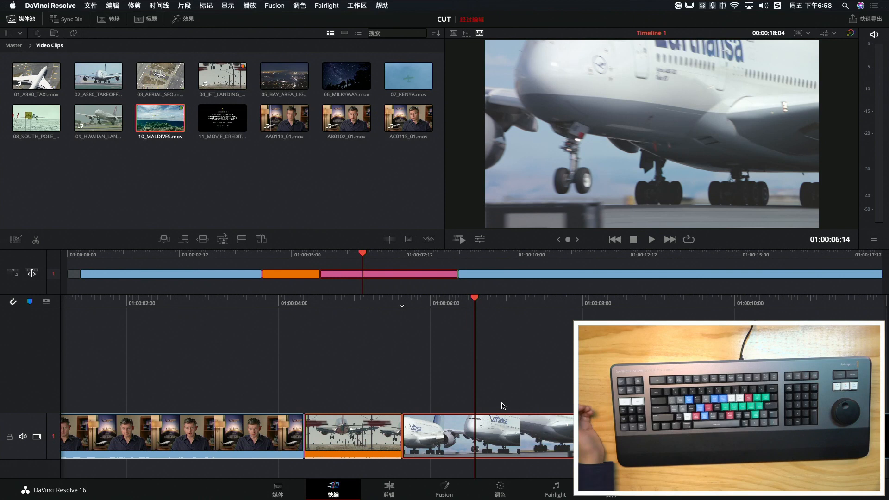
Try replacing the A380 takeoff shot with the full Maldives clip by ripple overwrite, try overwriting from the playhead instead, and undo both edits
key("shift+F10")
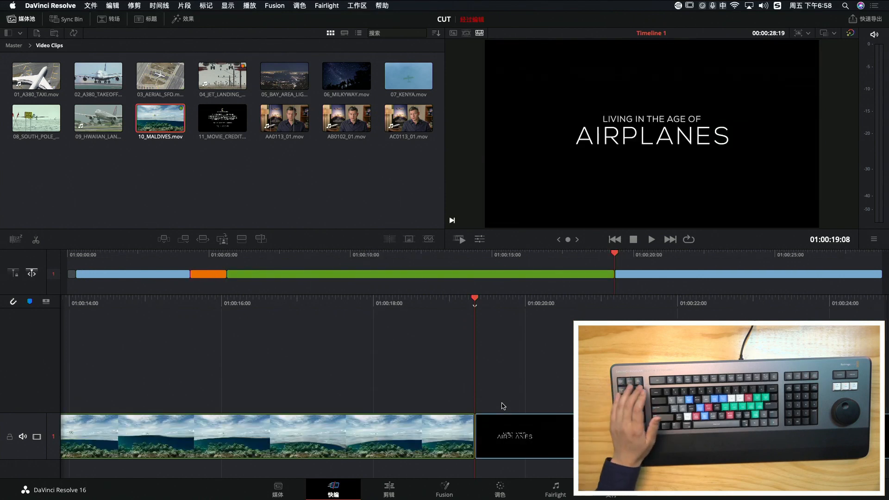
key("super+z")
key("super+shift+z")
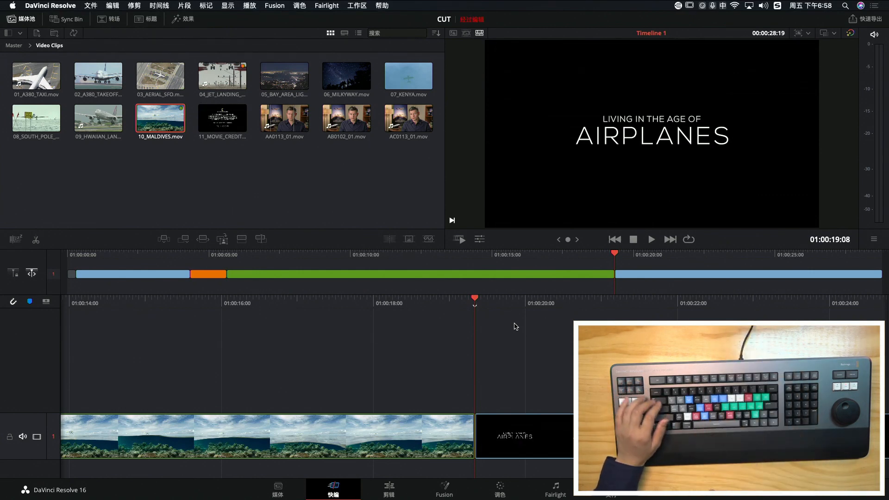
key("super+z")
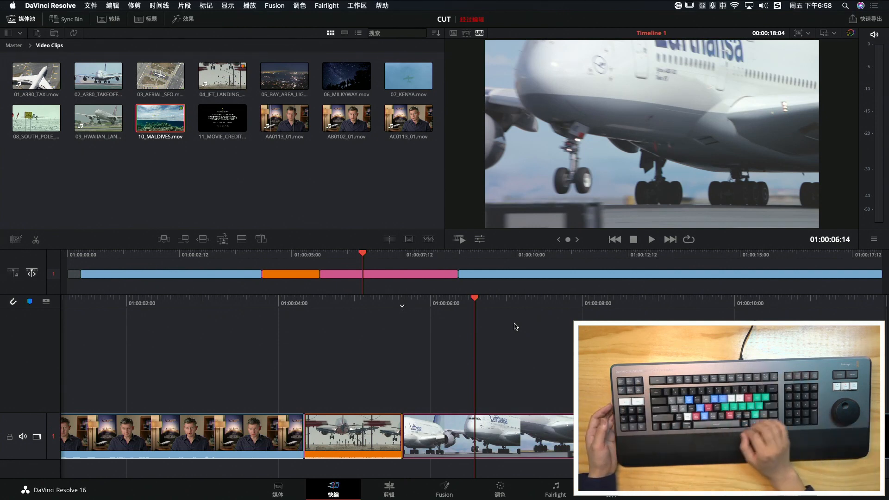
key("shift+F12")
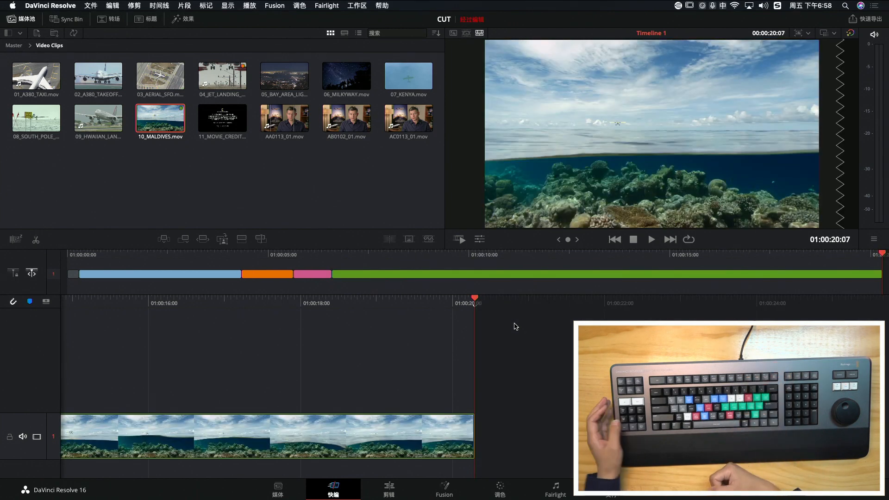
key("super+z")
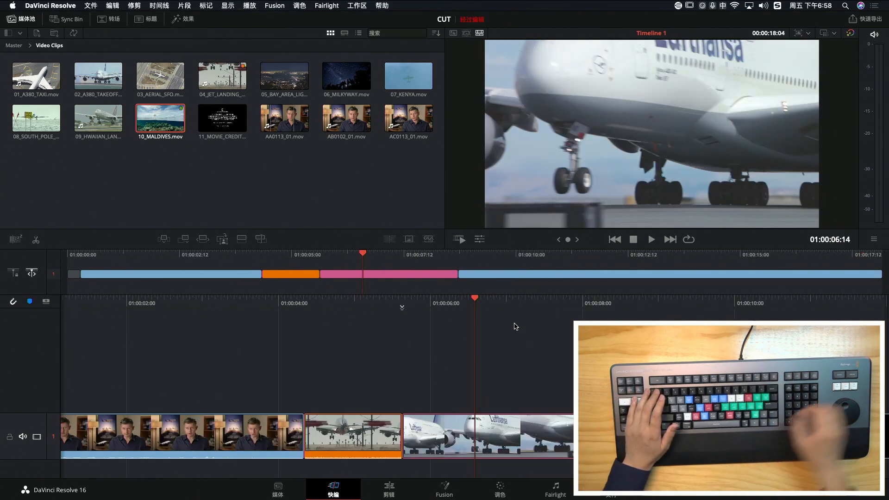
Overwrite the timeline from 01:00:06:14 with the marked Maldives range, scrub across the edit to review it, and undo the overwrite
key("q")
key("F10")
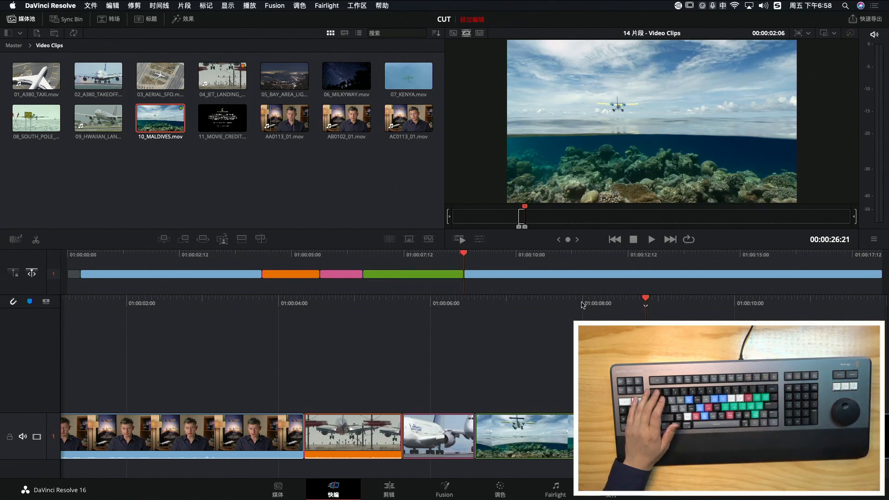
key("q")
left_click_drag(540, 258, 598, 261)
left_click_drag(406, 256, 475, 268)
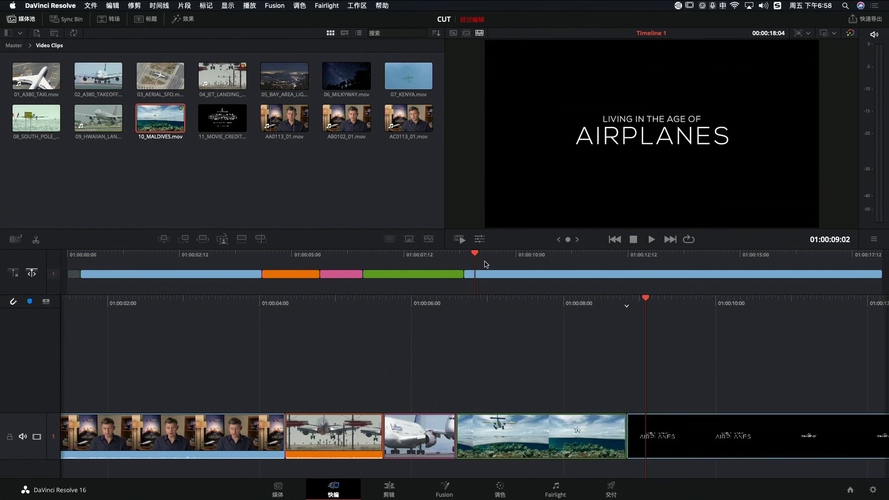
left_click_drag(474, 256, 376, 255)
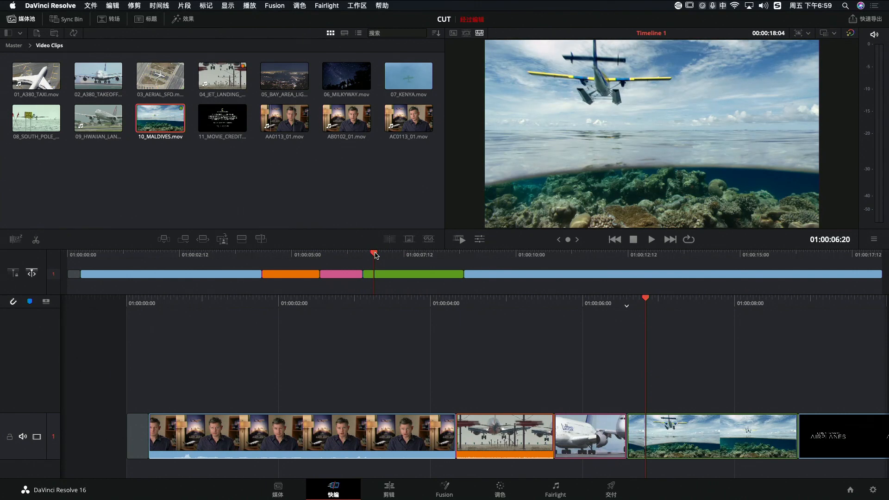
key("super+z")
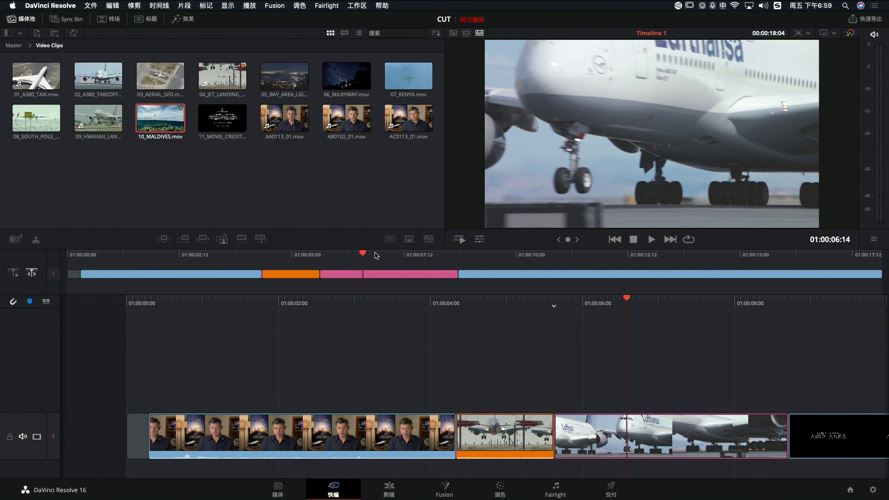
Apply the full-length Maldives ripple overwrite again, scrub back through the timeline, and undo it
key("super+shift+z")
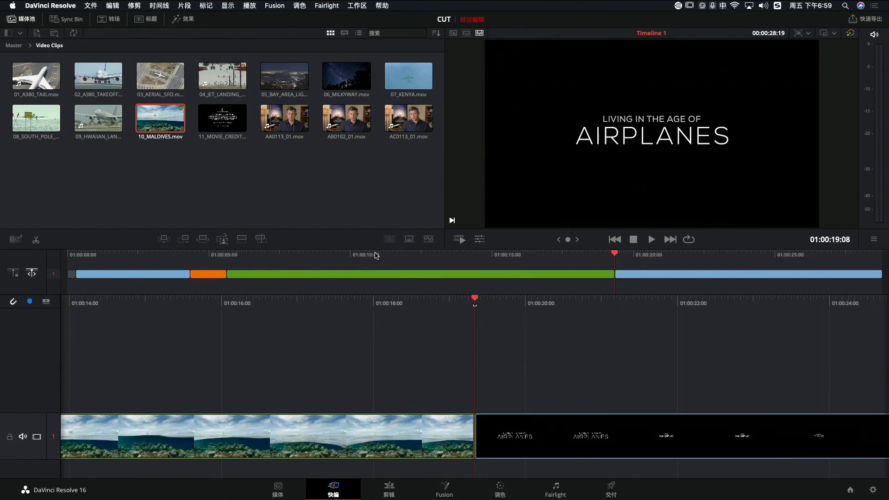
left_click_drag(477, 261, 349, 258)
key("super+z")
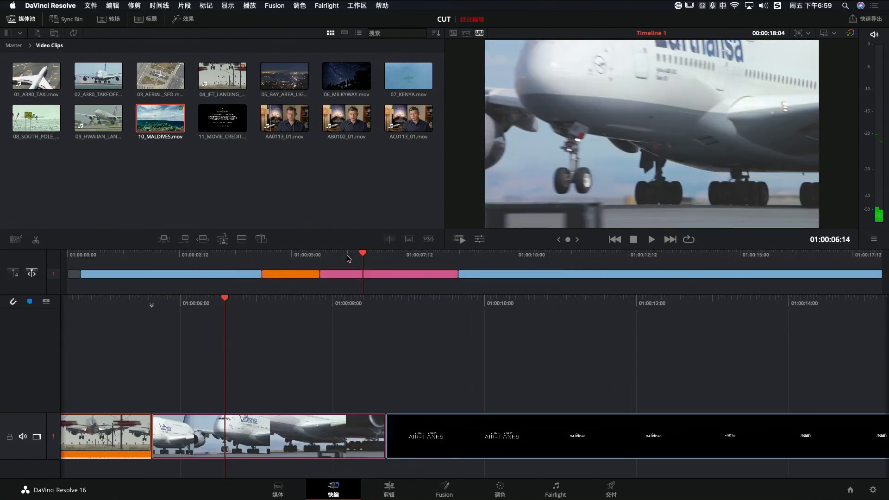
Ripple overwrite the A380 takeoff shot with the marked Maldives range from the source tape, review it at 01:00:07:05, and undo
key("q")
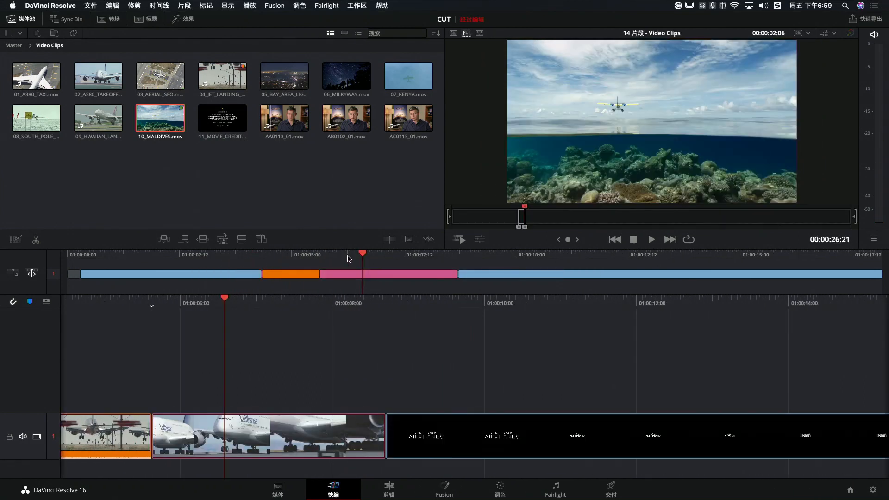
key("shift+F10")
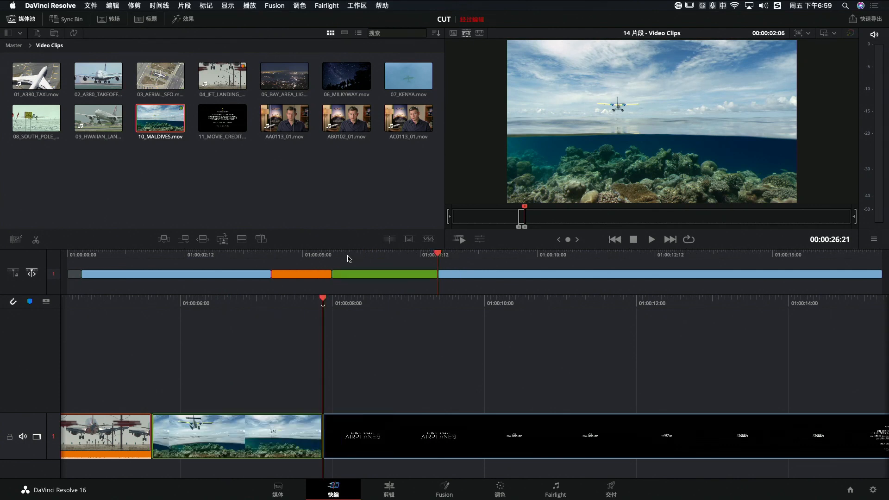
mouse_move(403, 253)
left_mouse_down()
mouse_move(338, 254)
mouse_move(425, 261)
mouse_move(373, 261)
mouse_move(423, 263)
mouse_move(408, 267)
left_mouse_up()
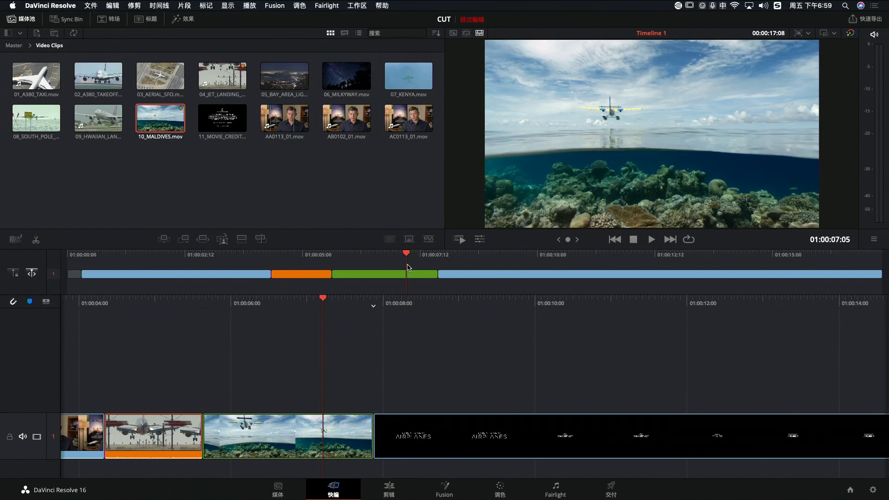
key("super+z")
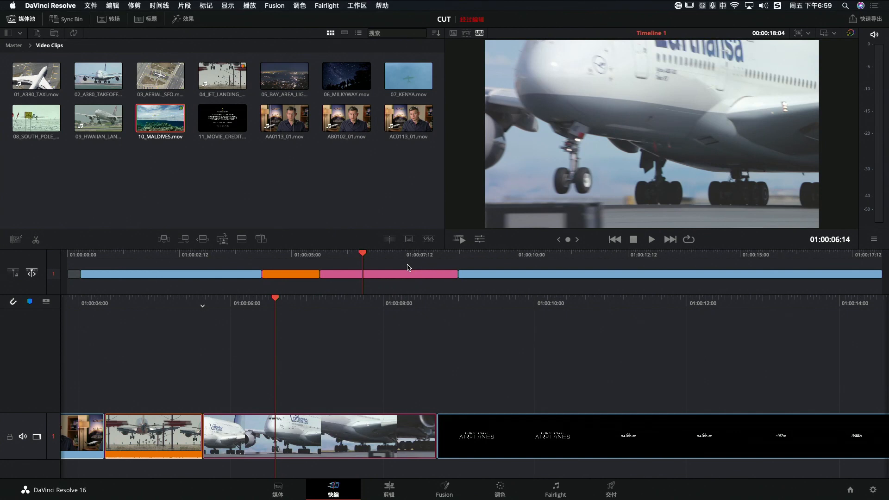
Return to the source tape, overwrite from the playhead with the marked Maldives range once more, and undo it
key("q")
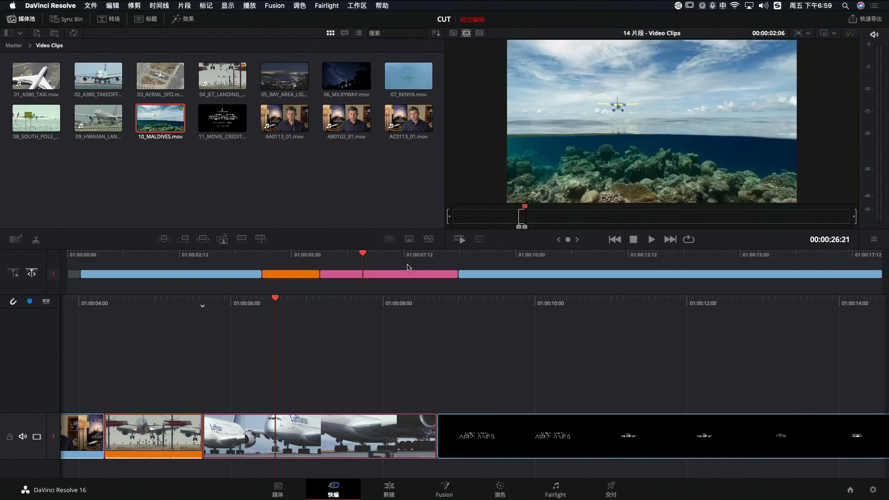
key("F10")
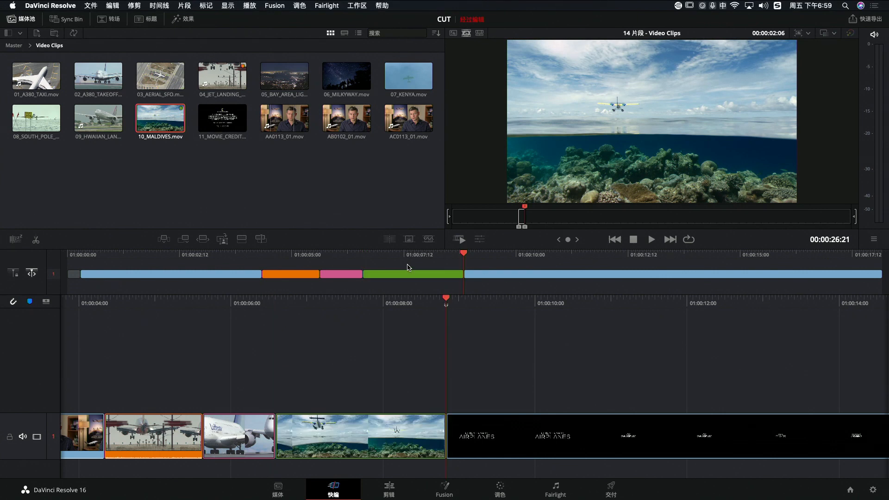
key("super+z")
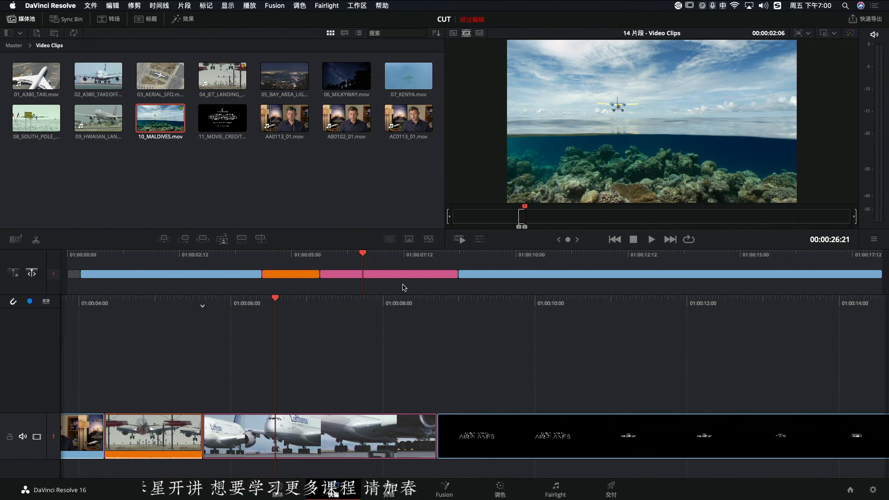
Place the marked Maldives range on top of the movie credits clip on track 2 and move the playhead to 01:00:10:00
left_click_drag(391, 256, 569, 266)
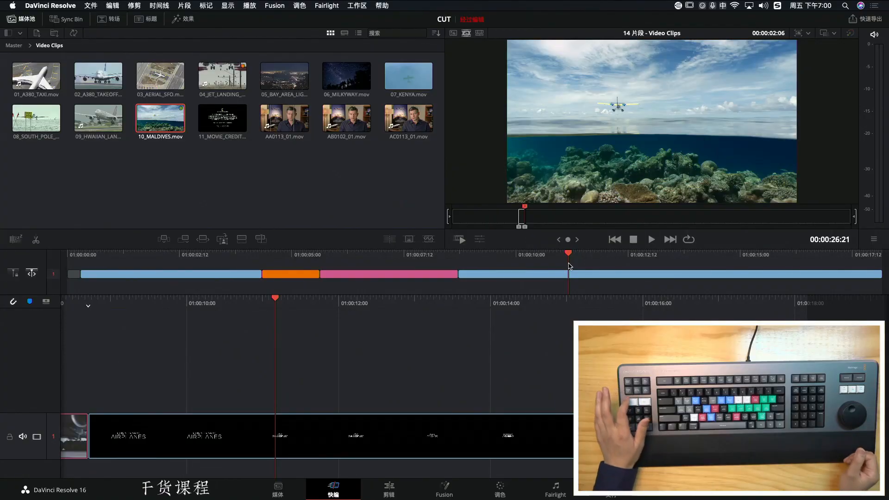
key("F12")
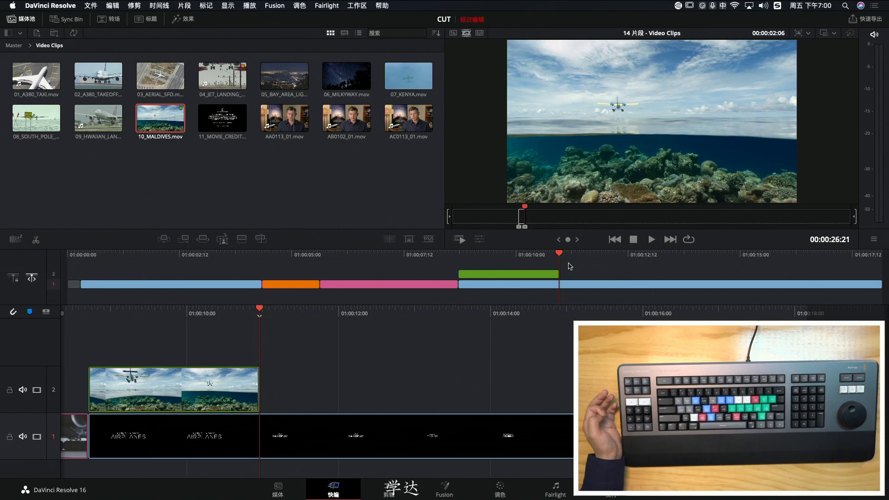
left_click_drag(560, 257, 518, 268)
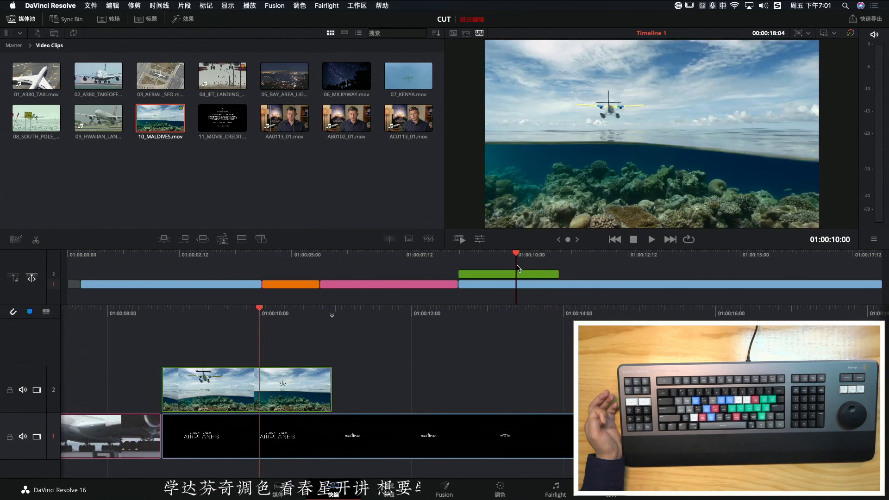
Undo the marked Maldives range on track 2, place the full-length Maldives clip on top of the movie credits clip, and undo it too
key("super+z")
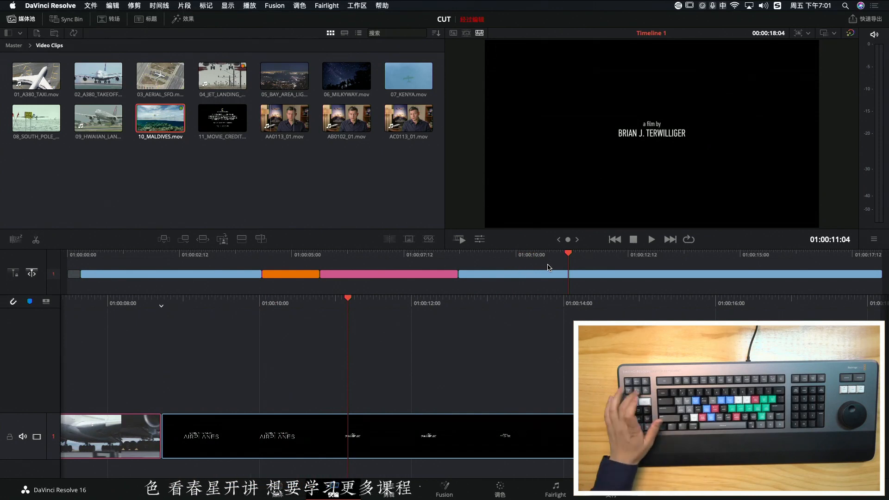
key("F12")
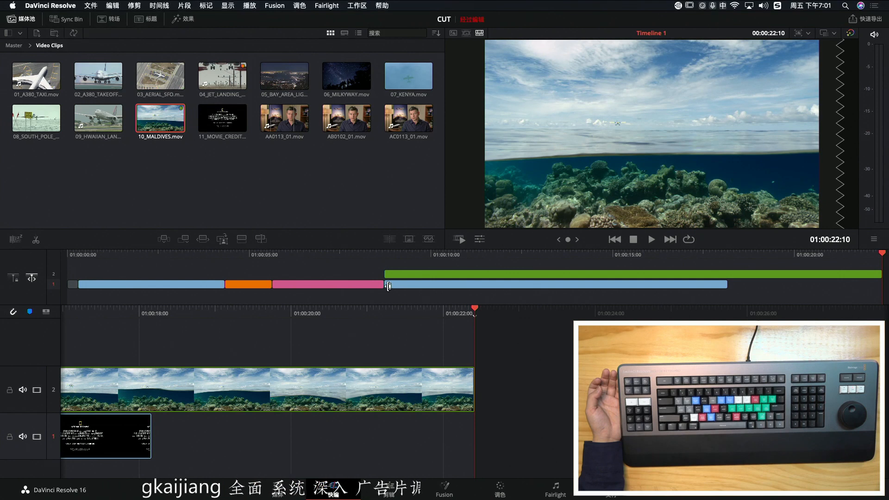
key("super+z")
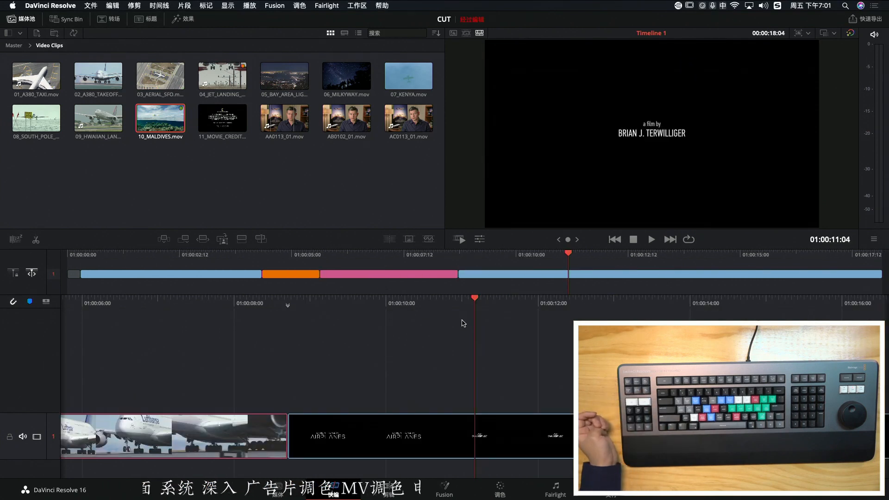
Set a timeline In point at 01:00:11:04 and place the marked Maldives range from the source tape on top on track 2
key("i")
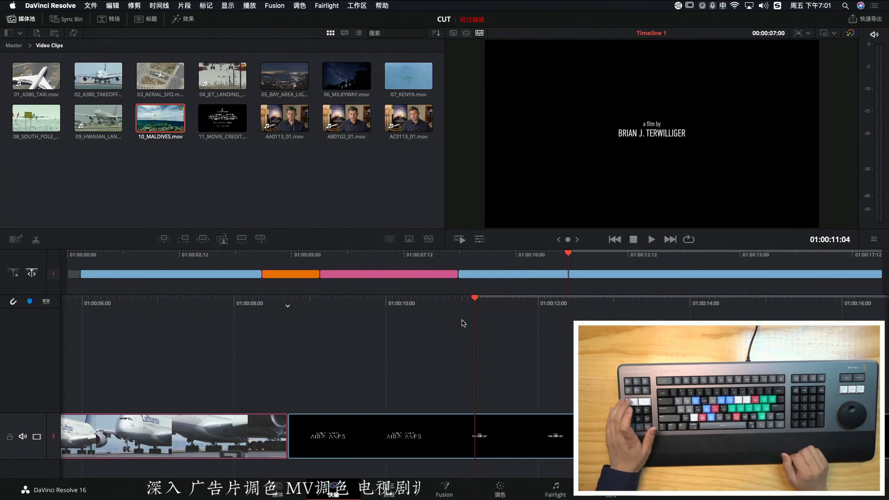
key("q")
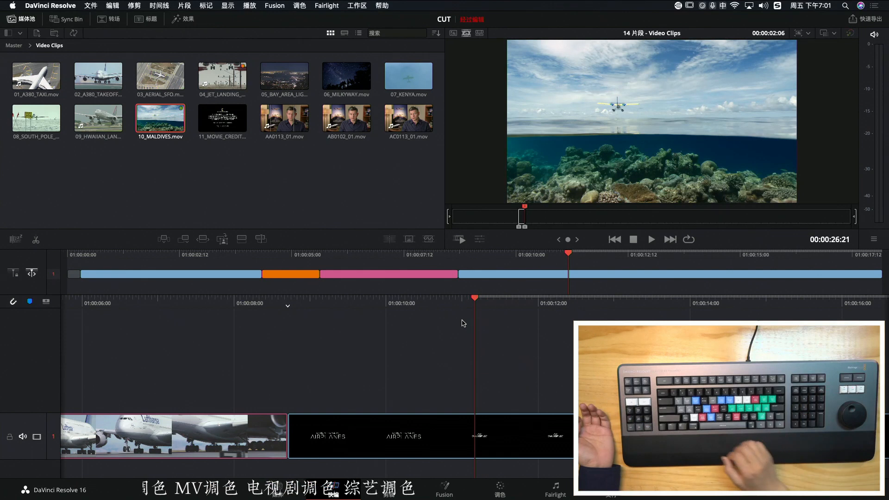
key("F12")
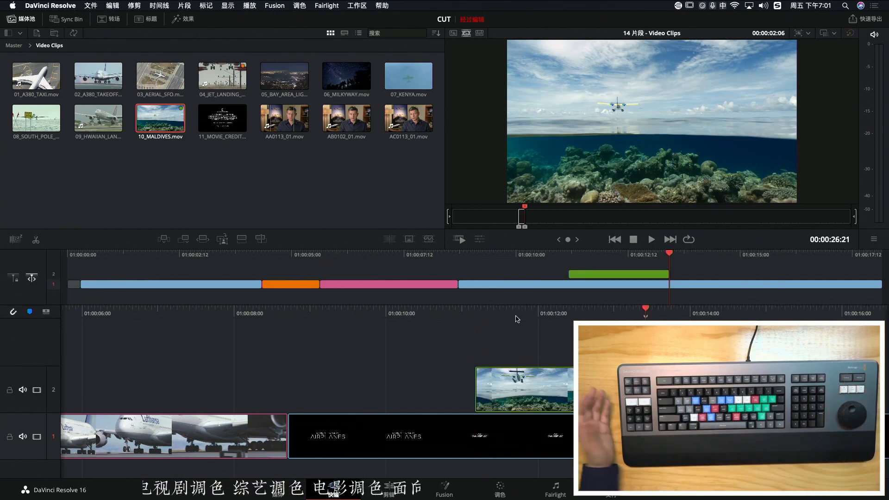
Place the marked Maldives range on top once more at the start of the movie credits clip, and undo that placement
key("F12")
key("F12")
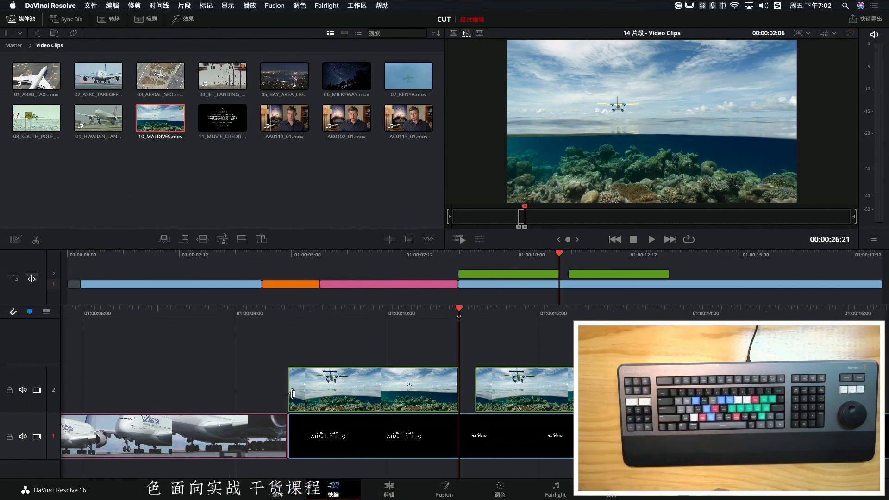
key("super+z")
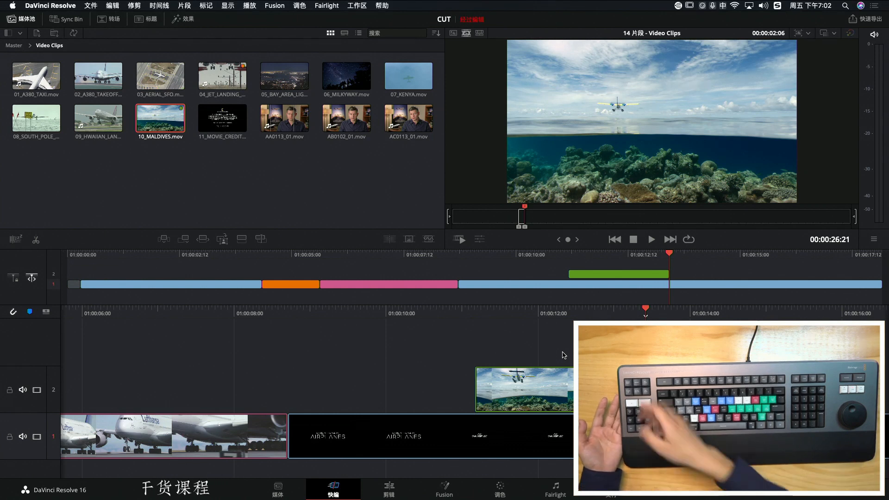
Jog back and forth through the source tape around the marked Maldives range
key("Left")
key("Left")
key("Left")
key("Left")
key("Left")
key("Left")
key("Left")
key("Left")
key("Left")
key("Right")
key("Right")
key("Right")
key("Right")
key("Right")
key("Right")
key("Right")
key("Left")
key("Left")
key("Left")
key("Left")
key("Left")
key("Left")
key("Left")
key("Left")
key("Left")
key("Left")
key("Left")
key("Left")
key("Left")
key("Left")
key("Left")
key("Left")
key("Left")
key("Left")
key("Left")
key("Left")
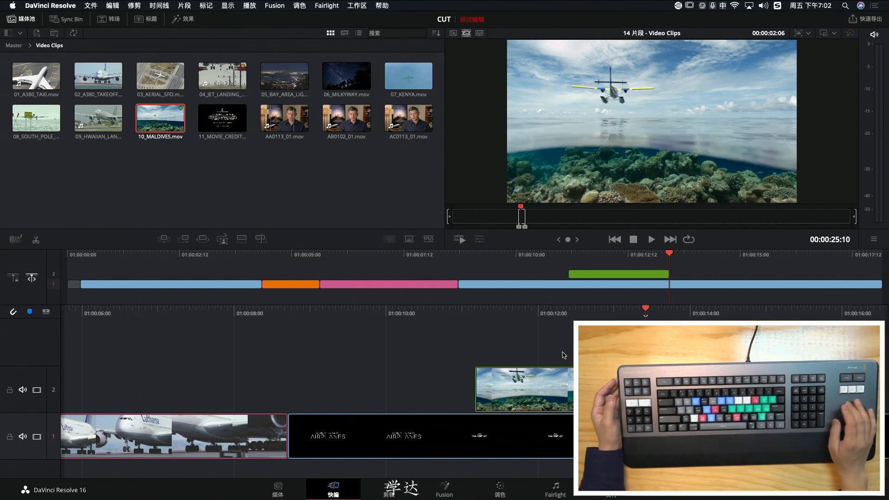
key("Right")
key("Right")
key("Right")
key("Right")
key("Right")
key("Right")
key("Right")
key("Right")
key("Right")
key("Right")
key("Right")
key("Right")
key("Right")
key("Right")
key("Right")
key("Left")
key("Left")
key("Left")
key("Left")
key("Left")
key("Left")
key("Left")
key("Left")
key("Left")
key("Left")
key("Left")
key("Left")
key("Left")
key("Left")
key("Left")
key("Left")
key("Left")
key("Left")
key("Left")
key("Left")
key("Right")
key("Right")
key("Right")
key("Right")
key("Right")
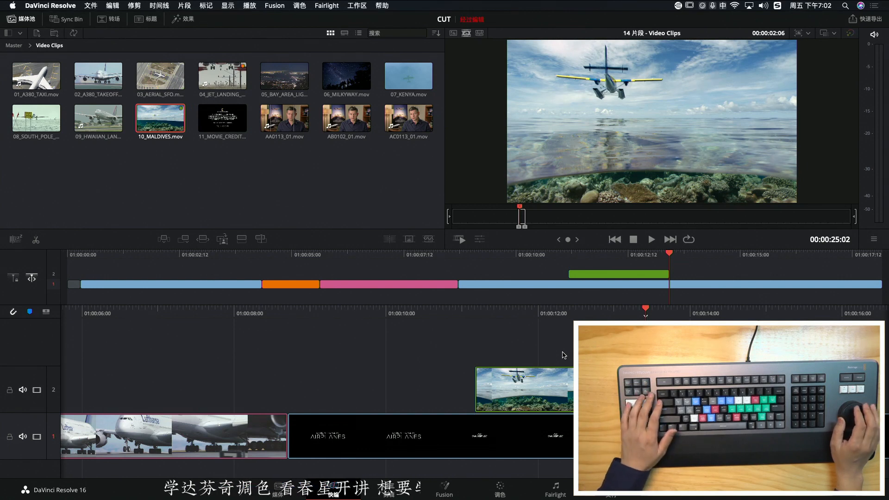
key("Left")
key("Left")
key("Left")
key("Left")
key("Left")
key("Left")
key("Left")
key("Left")
key("Left")
key("Left")
key("Left")
key("Left")
key("Left")
key("Left")
key("Left")
key("Left")
key("Left")
key("Left")
key("Left")
key("Left")
key("Right")
key("Right")
key("Right")
key("Right")
key("Right")
key("Right")
key("Right")
key("Right")
key("Right")
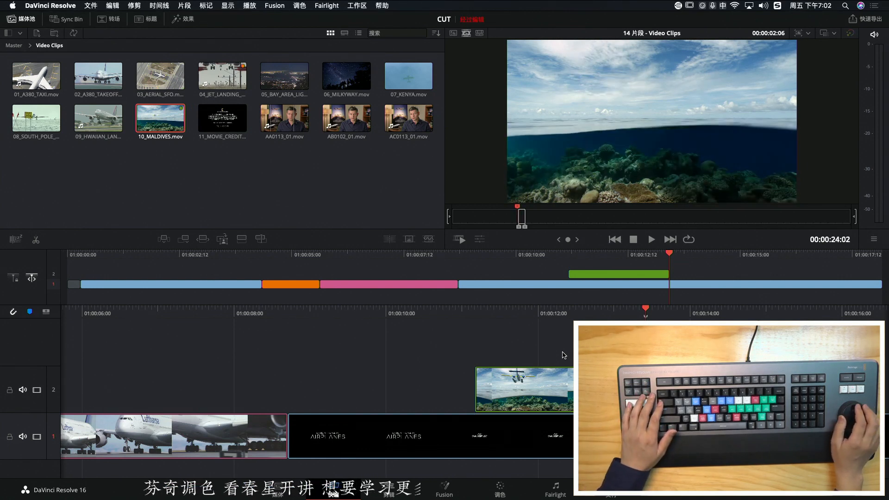
Return to the timeline's jet landing shot at 01:00:05:02, open the 04_JET_LANDING source clip, and overlay it on track 3
key("q")
key("shift+Left")
key("shift+Left")
key("shift+Left")
key("shift+Left")
key("shift+Left")
key("shift+Left")
key("shift+Left")
key("shift+Left")
key("shift+Left")
key("shift+Left")
key("shift+Right")
key("shift+Right")
key("Right")
key("Right")
key("Right")
key("Right")
key("Right")
key("Right")
key("Right")
key("Right")
key("Right")
key("Right")
key("Right")
key("Right")
key("Right")
key("Right")
key("Right")
key("Right")
key("Right")
key("Right")
key("Right")
key("Right")
key("Left")
key("Left")
key("Left")
key("Left")
key("Left")
key("Left")
key("Left")
key("Left")
key("Left")
key("Left")
key("Left")
key("Left")
key("Left")
key("Left")
key("Left")
key("Left")
key("Left")
key("Left")
key("Left")
key("Left")
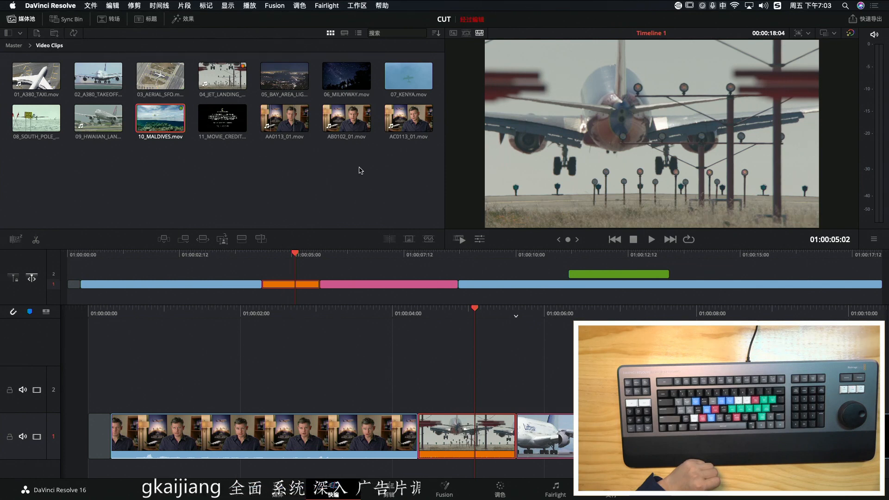
left_click(217, 80)
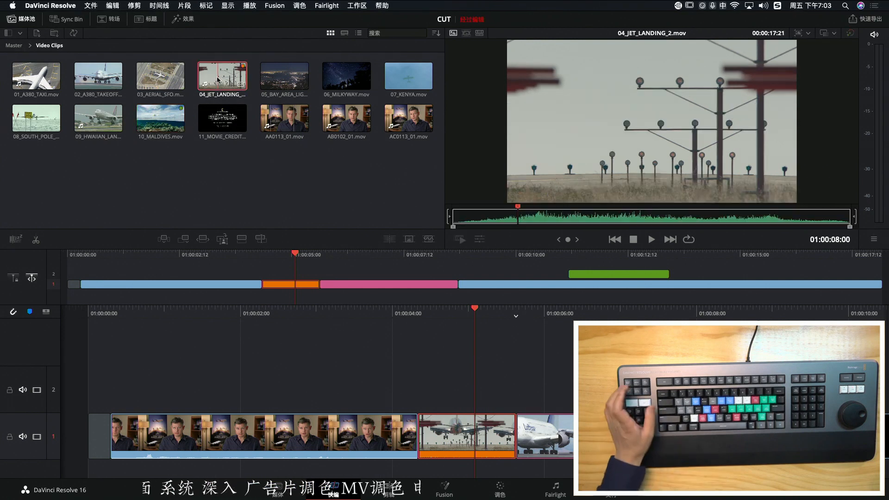
key("F12")
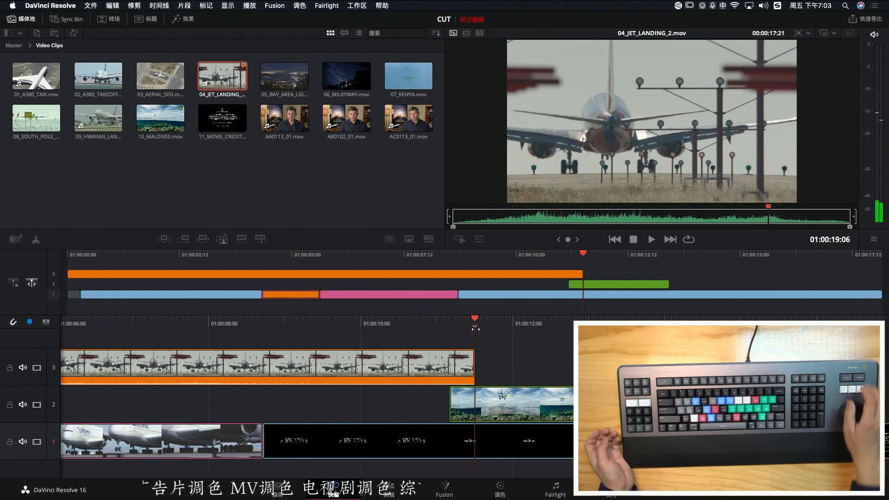
Return to the timeline and scrub through the jet landing overlay on track 3, examining it over the interview clip
key("q")
key("Left")
key("Left")
key("Left")
key("Left")
key("Left")
key("Left")
key("Left")
key("Left")
key("Left")
key("Left")
key("Left")
key("Left")
key("Left")
key("Left")
key("Left")
key("Left")
key("Left")
key("Left")
key("Left")
key("Left")
key("shift+Left")
key("shift+Left")
key("shift+Left")
key("shift+Left")
key("shift+Left")
key("shift+Left")
key("shift+Left")
key("shift+Left")
key("shift+Right")
key("shift+Right")
key("shift+Right")
key("shift+Right")
key("shift+Right")
key("shift+Right")
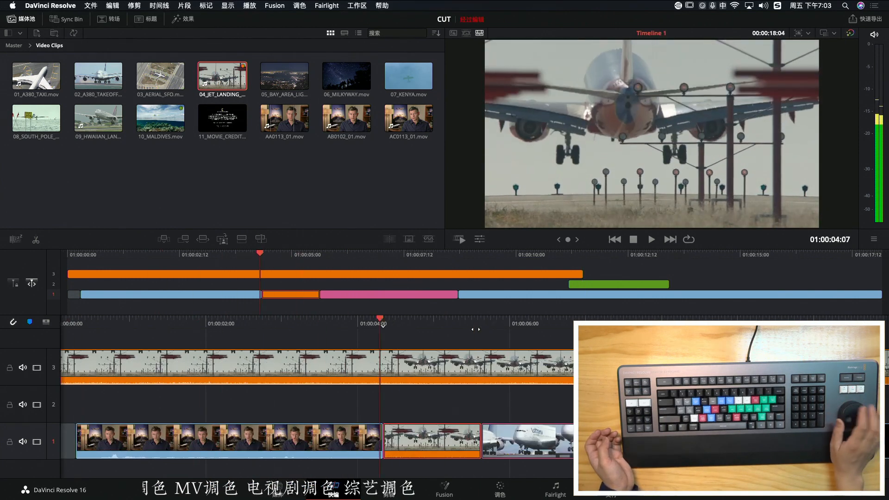
key("shift+Left")
key("shift+Left")
key("shift+Left")
key("shift+Left")
key("shift+Right")
key("shift+Right")
key("shift+Right")
key("shift+Left")
key("shift+Left")
key("shift+Left")
key("shift+Left")
key("shift+Left")
key("shift+Right")
key("shift+Right")
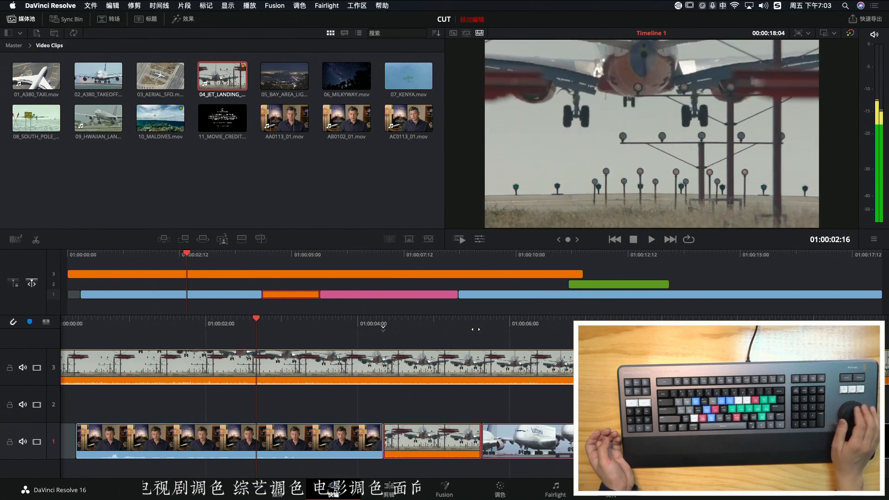
key("shift+Right")
key("shift+Right")
key("shift+Right")
key("shift+Right")
key("shift+Left")
key("shift+Left")
key("shift+Left")
key("shift+Left")
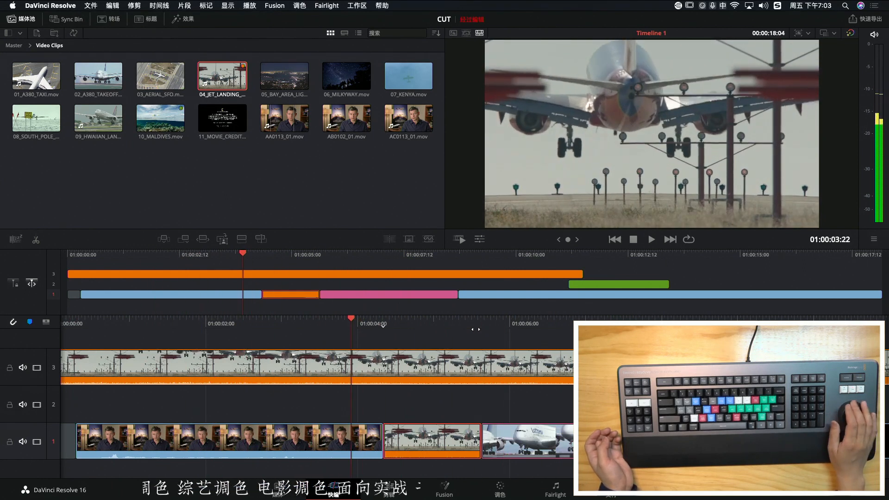
key("Left")
key("Left")
key("Left")
key("Left")
key("Left")
key("Left")
key("Left")
key("Left")
key("Left")
key("Left")
key("Right")
key("Right")
key("Right")
key("Right")
key("Right")
key("Right")
key("Right")
key("Right")
key("Right")
key("Right")
key("Right")
key("Right")
key("Right")
key("Right")
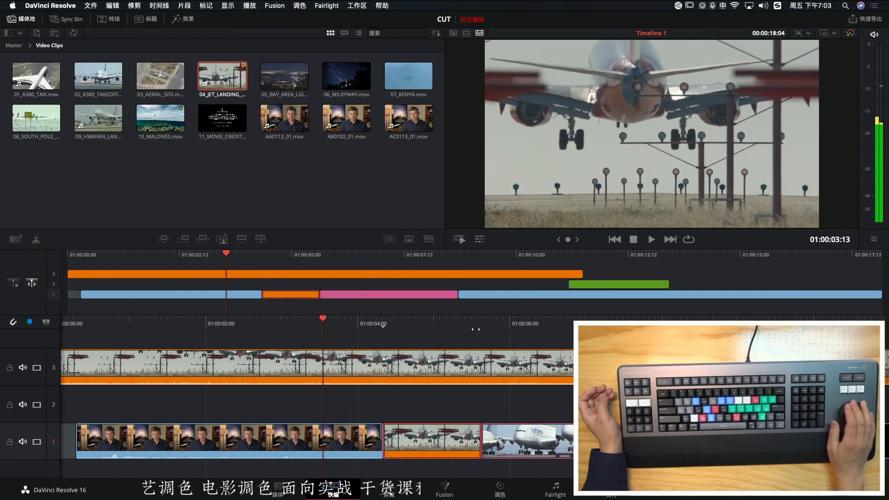
key("Right")
key("Right")
key("Right")
key("Right")
key("Right")
key("Right")
key("Right")
key("Left")
key("Left")
key("Left")
key("Left")
key("Left")
key("Left")
key("Left")
key("Left")
key("Left")
key("Left")
key("Left")
key("Left")
key("Left")
key("Left")
key("Left")
key("Left")
key("Left")
key("Left")
key("Left")
key("Left")
key("Right")
key("Right")
key("Right")
key("Right")
key("Right")
key("Right")
key("Right")
key("Right")
key("Right")
key("Right")
key("Right")
key("Right")
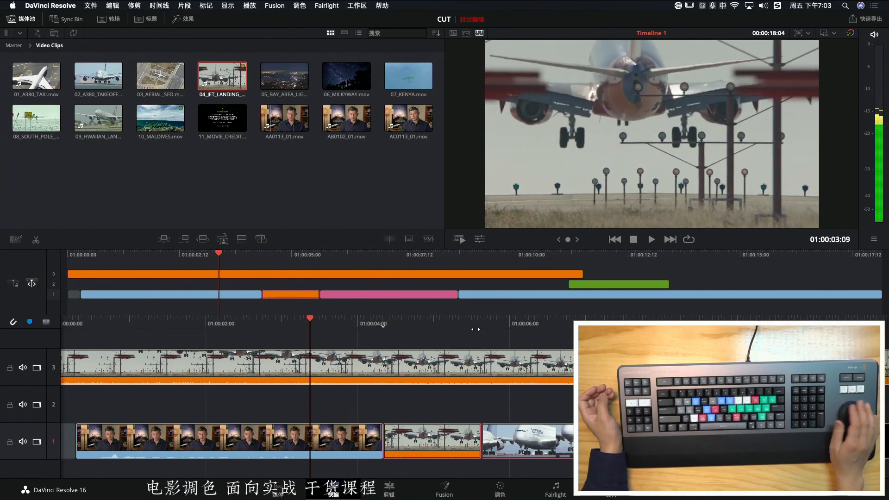
Undo the split across all tracks, split only the track 3 jet landing clip at 01:00:03:21, and delete the part before it
key("Right")
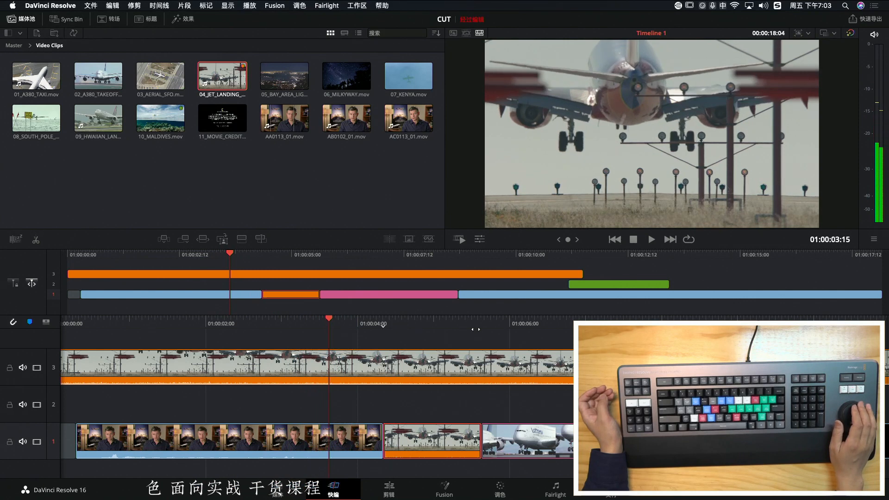
key("Right")
key("Right")
key("Right")
key("Right")
key("Right")
key("Right")
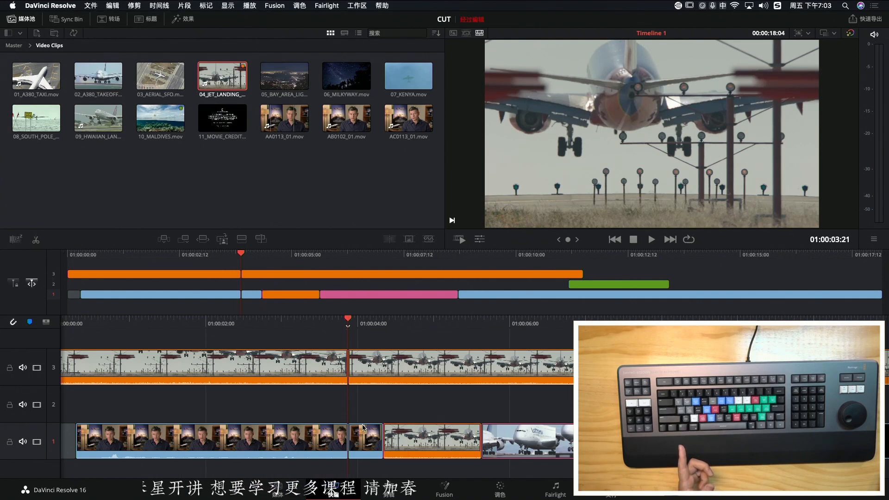
key("super+z")
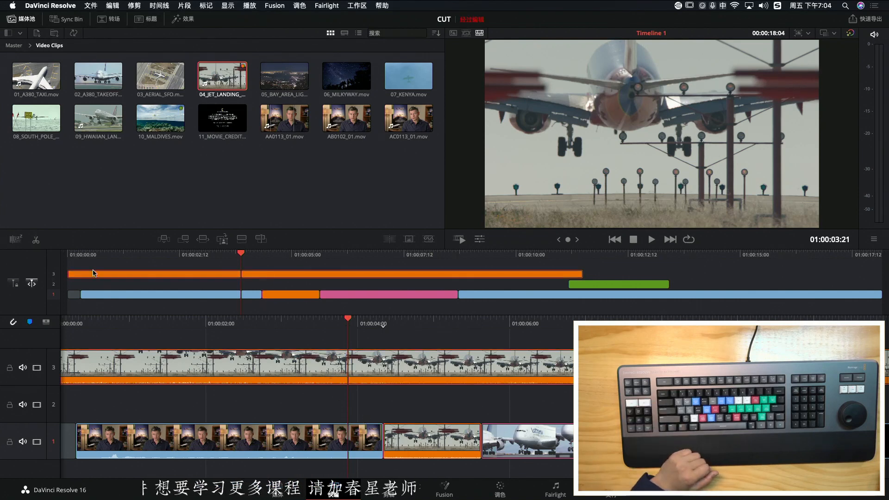
left_click(36, 239)
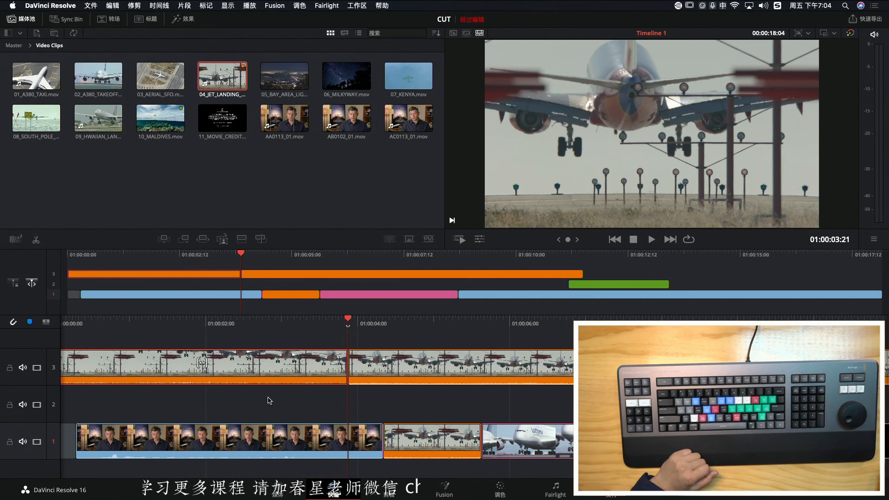
key("BackSpace")
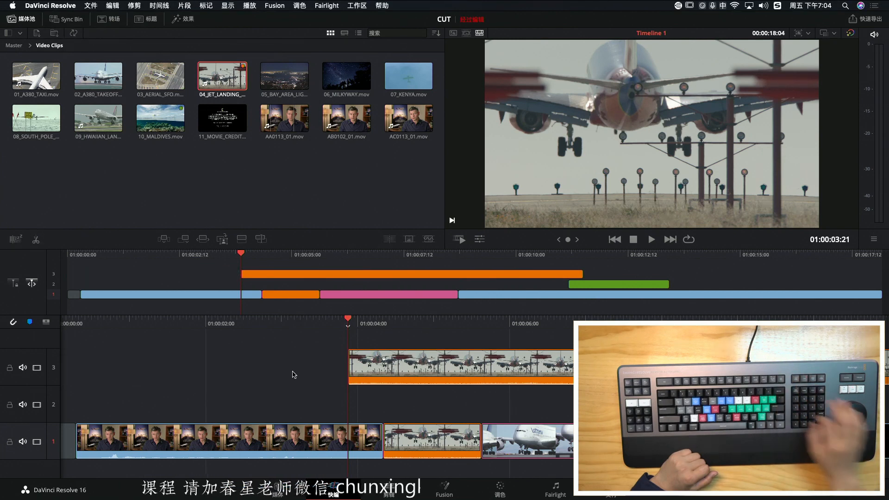
Trim the track 3 jet landing clip's end to 01:00:05:08 and pull its start in to about 01:00:04:09
left_click(459, 321)
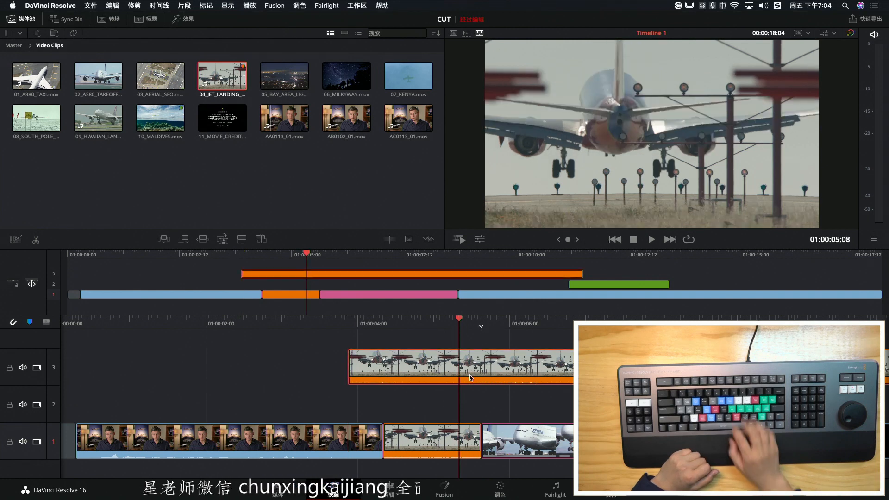
key("shift+]")
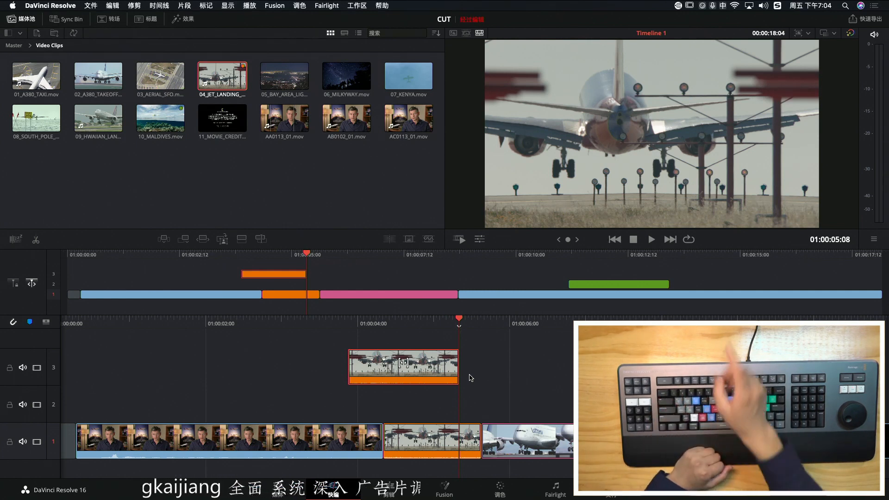
left_click_drag(435, 325, 402, 333)
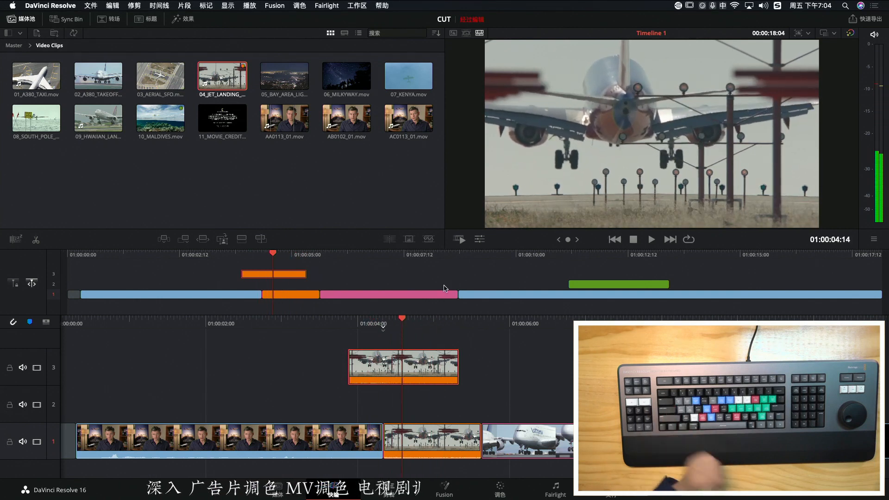
left_click_drag(356, 364, 395, 361)
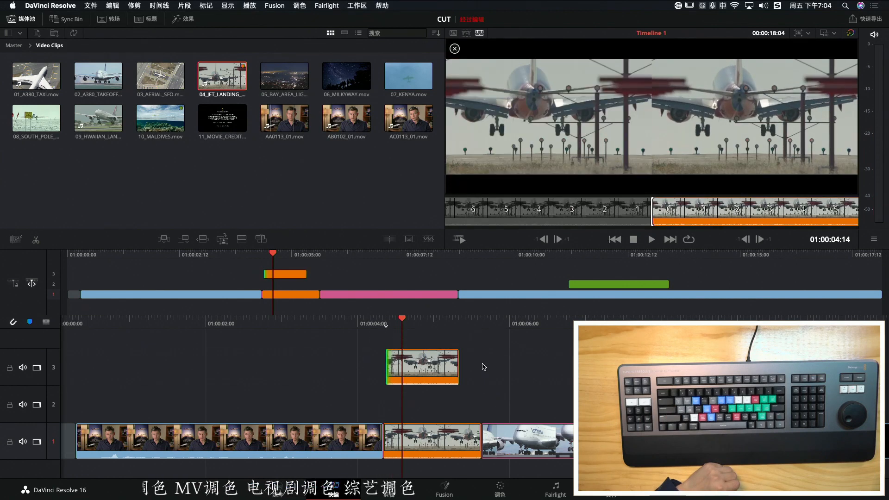
Slip the footage of the interview clip on track 1 and of the jet landing clip on track 3
left_click_drag(425, 323, 405, 327)
key("s")
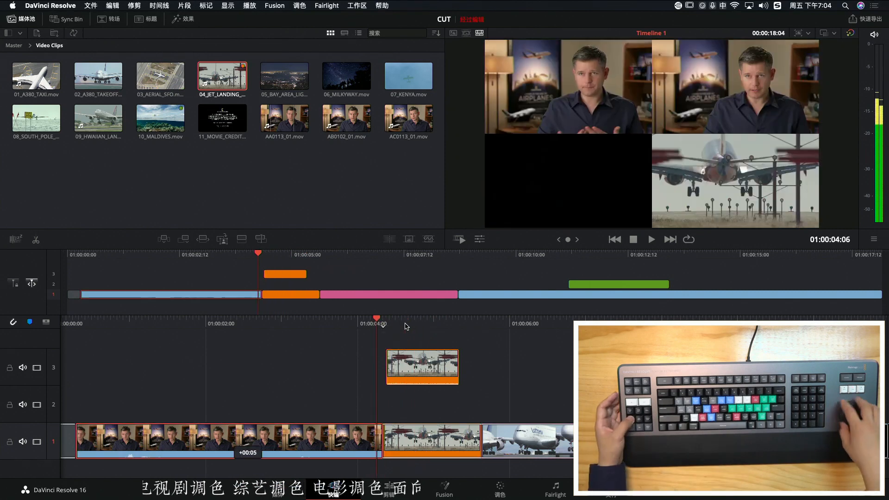
key("Right")
key("Right")
key("Right")
key("Right")
key("Right")
key("Right")
key("Right")
key("Right")
key("Right")
key("Right")
key("Right")
key("Right")
key("Right")
key("Right")
key("Right")
key("Right")
key("Right")
key("s")
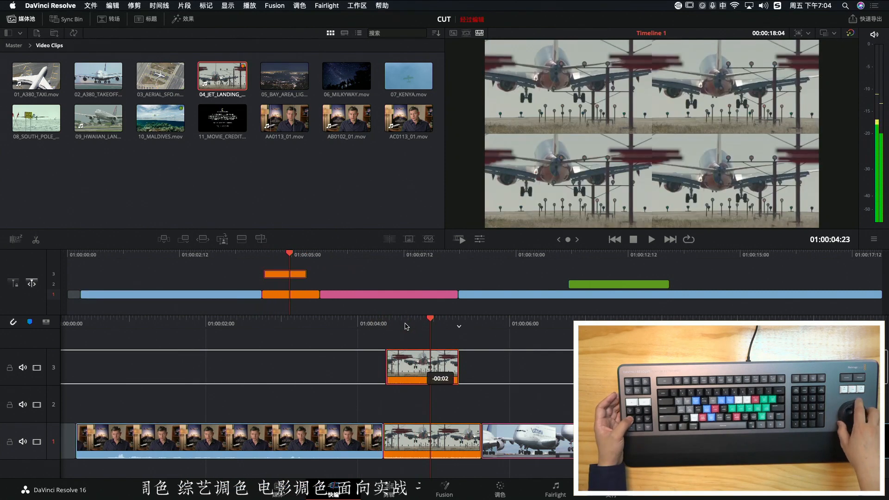
Trim the track 3 jet landing clip's start in by 3 frames and its end in by 2 frames
key("period")
key("period")
key("period")
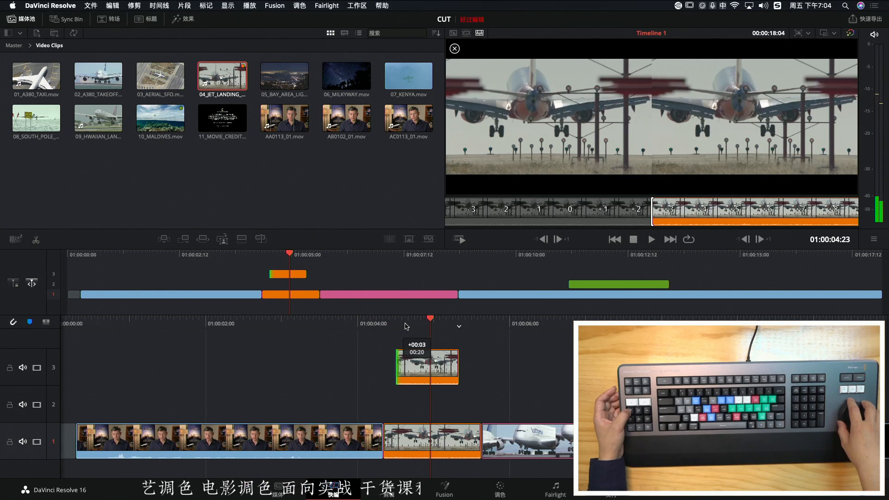
key("Left")
key("comma")
key("comma")
key("comma")
key("period")
Scrub back and forth over the trimmed jet landing clip on track 3 to check it
key("Left")
key("Left")
key("Left")
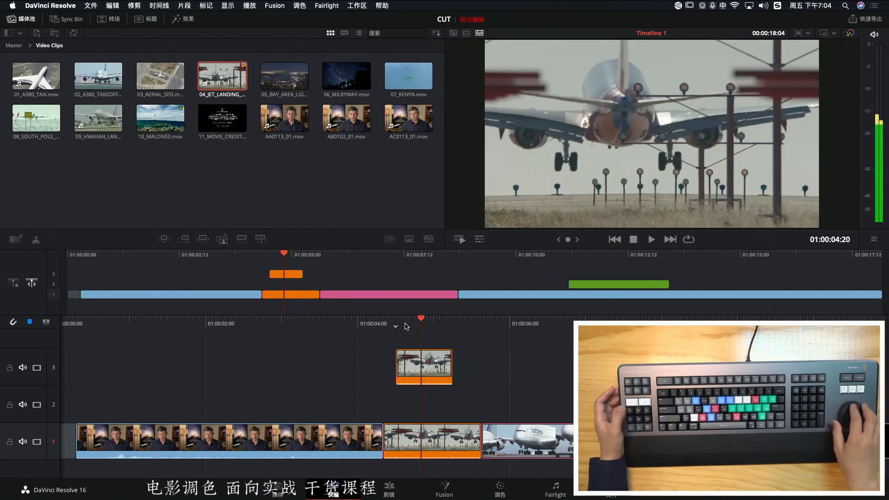
key("Left")
key("Left")
key("Right")
key("Right")
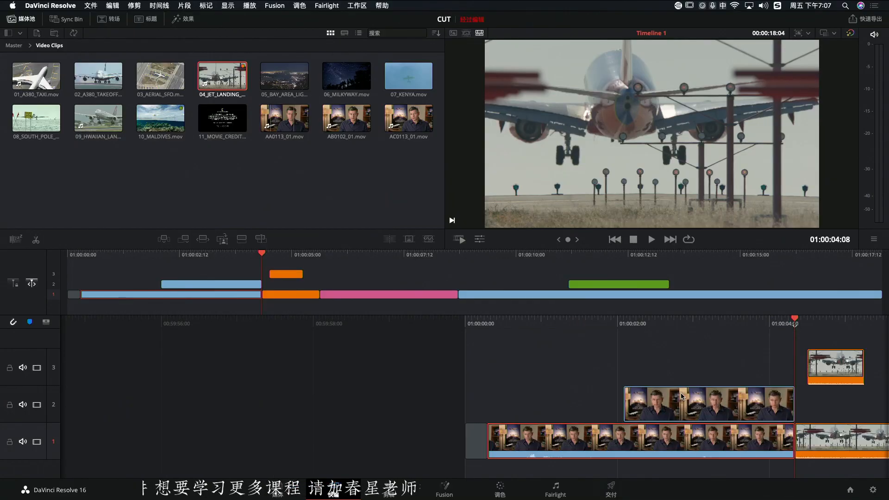
Play the interview close-up on track 2 up to 01:00:03:09, select that clip, and show its transform controls
left_click_drag(760, 321, 586, 321)
key("space")
key("space")
left_click(654, 399)
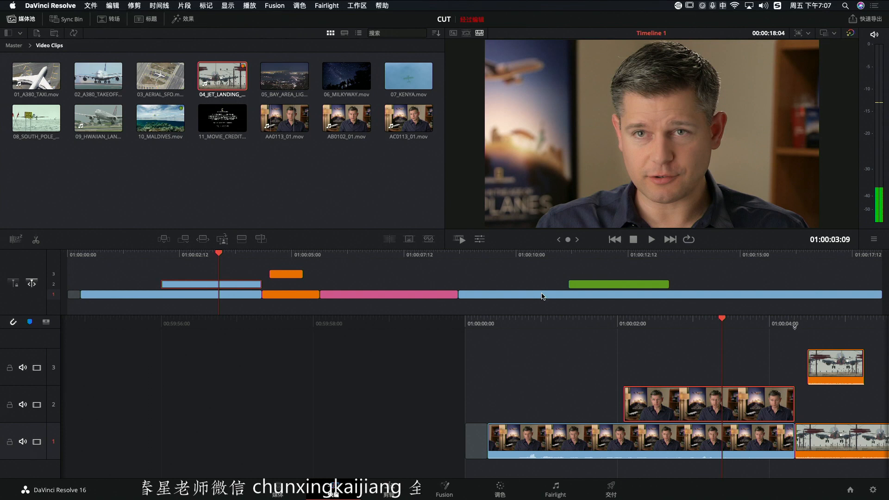
left_click(480, 241)
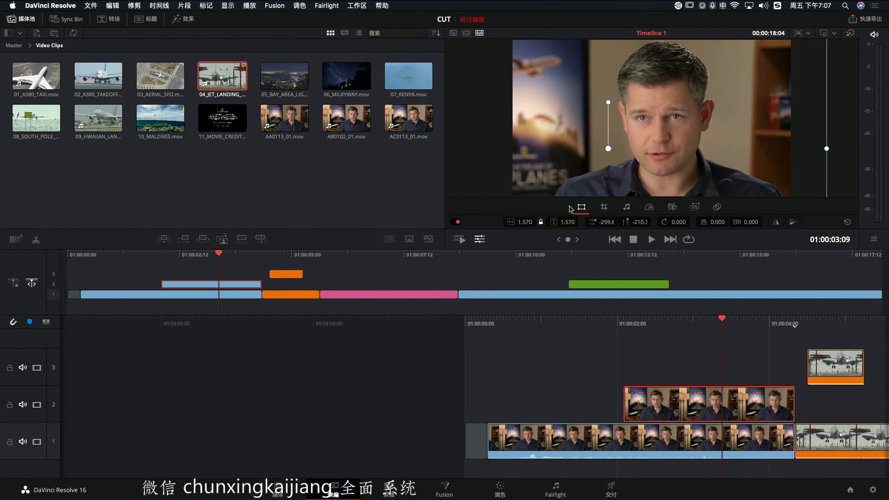
Reduce the zoom of the track 2 interview close-up to 1.520 and scrub over the clip to check the framing
mouse_move(527, 222)
left_mouse_down()
mouse_move(542, 223)
mouse_move(519, 222)
left_mouse_up()
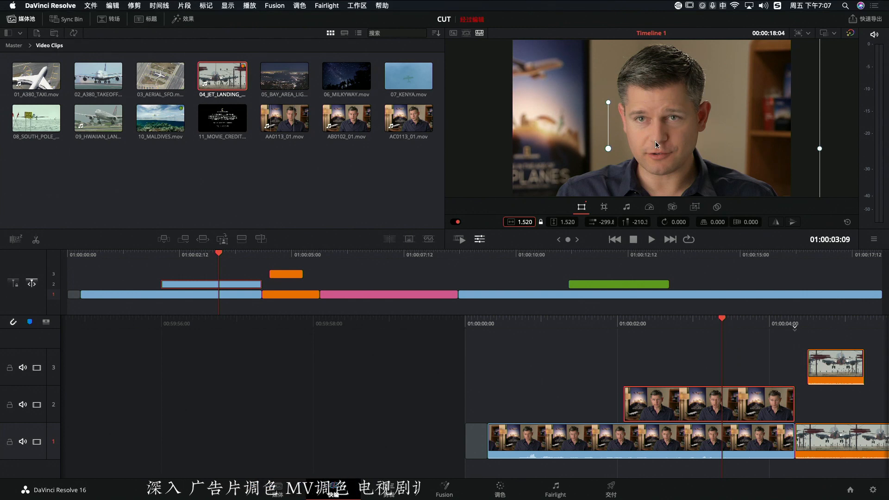
mouse_move(728, 320)
left_mouse_down()
mouse_move(792, 320)
mouse_move(621, 324)
mouse_move(714, 327)
left_mouse_up()
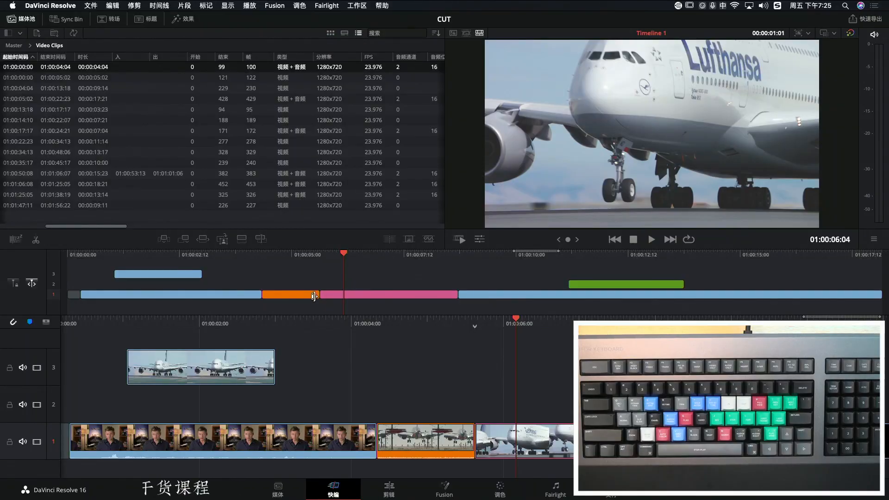
Park the playhead at 01:00:06:20 on the pink airliner clip on track 1 and swap that clip ahead of the orange jet landing clip
left_click(374, 296)
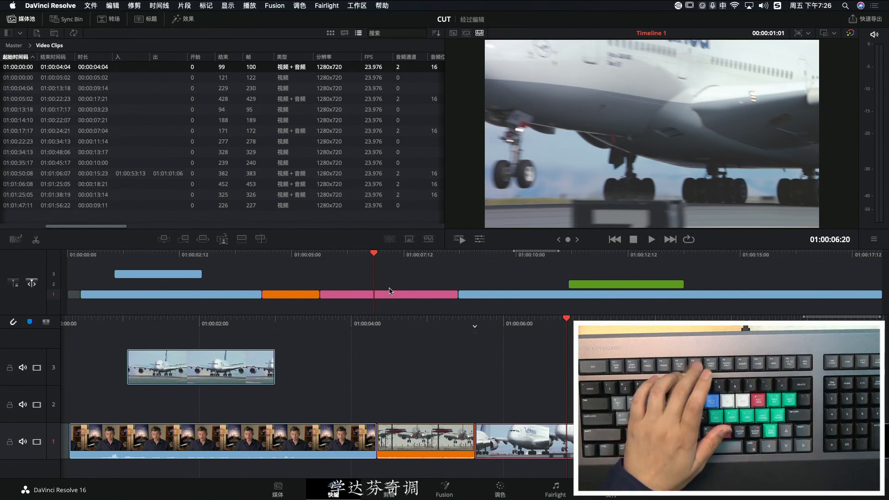
key("comma")
key("comma")
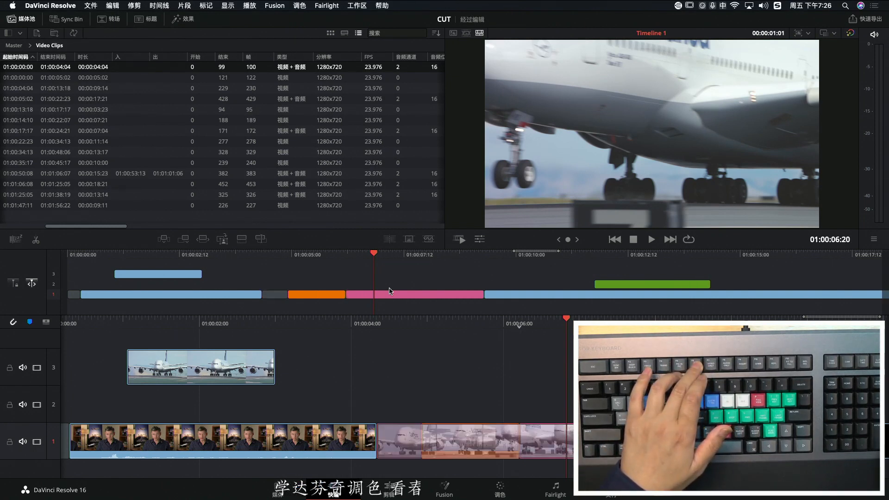
key("super+shift+comma")
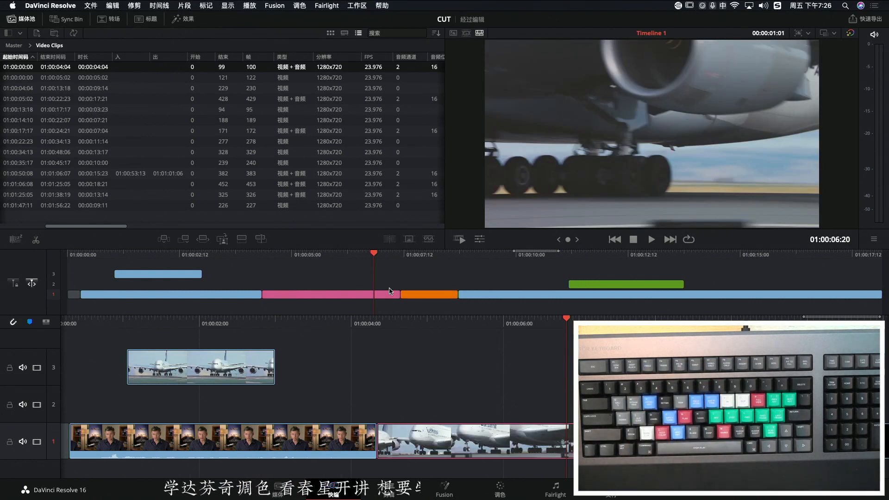
Step frame by frame and play around the playhead within the swapped airliner clip, stopping at 01:00:06:12
key("Left")
key("Left")
key("Left")
key("Left")
key("Left")
key("Left")
key("Left")
key("Right")
key("Right")
key("Right")
key("Right")
key("Right")
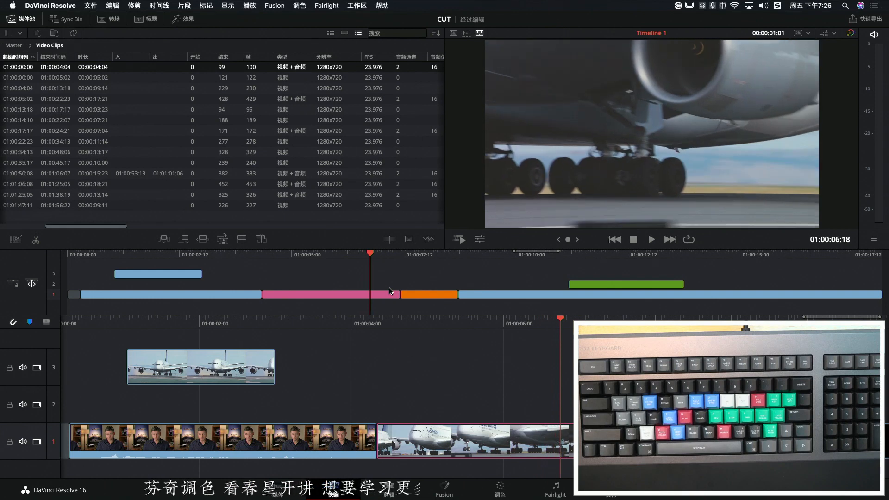
key("space")
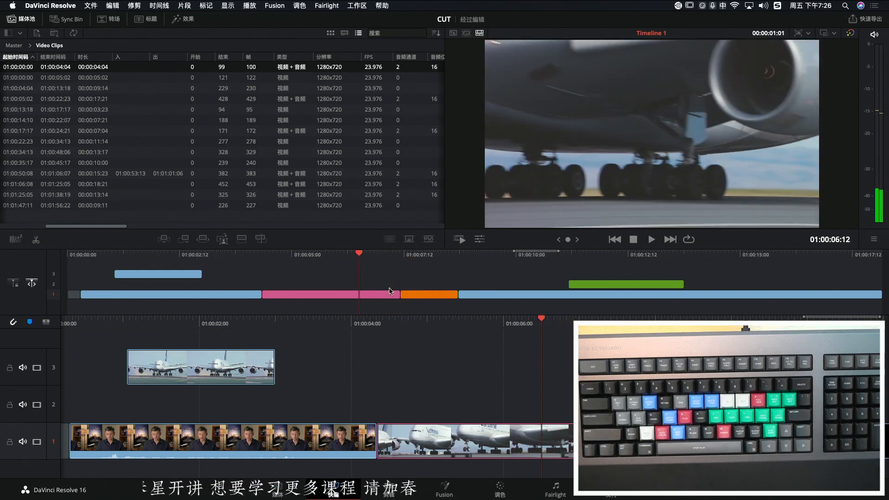
Swap the pink airliner clip behind the orange jet landing clip on track 1 and back ahead of it
key("F6")
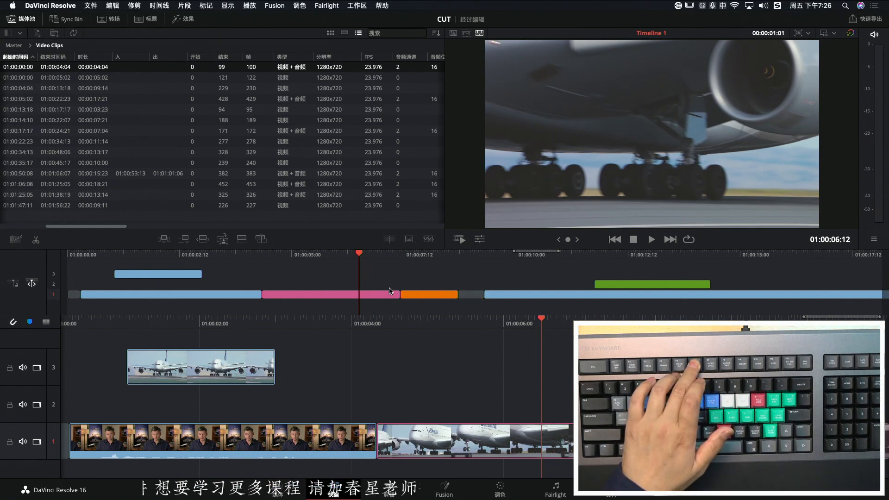
key("F6")
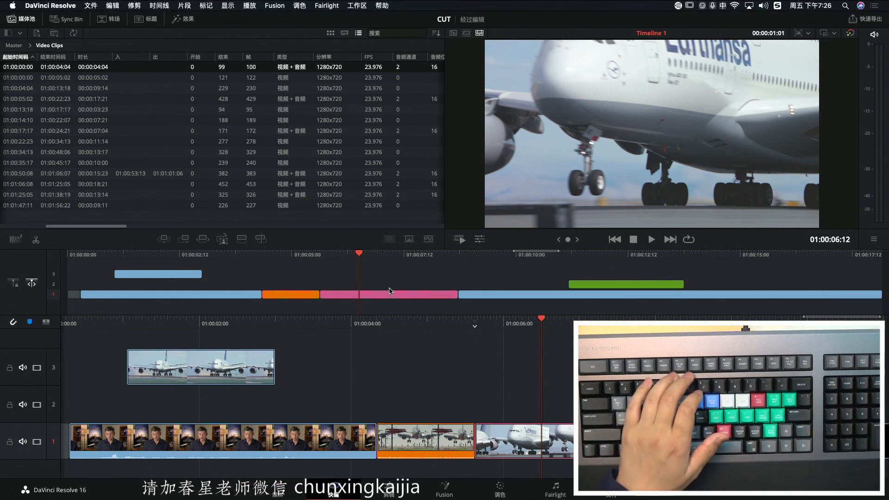
key("F6")
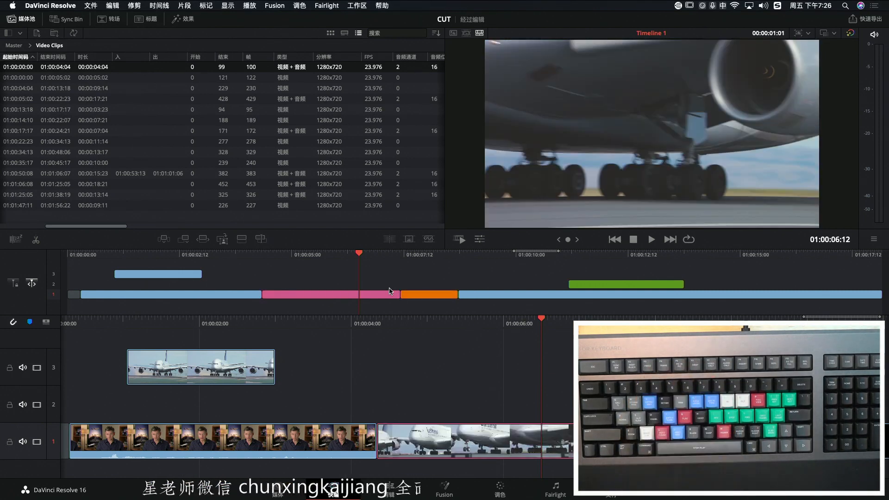
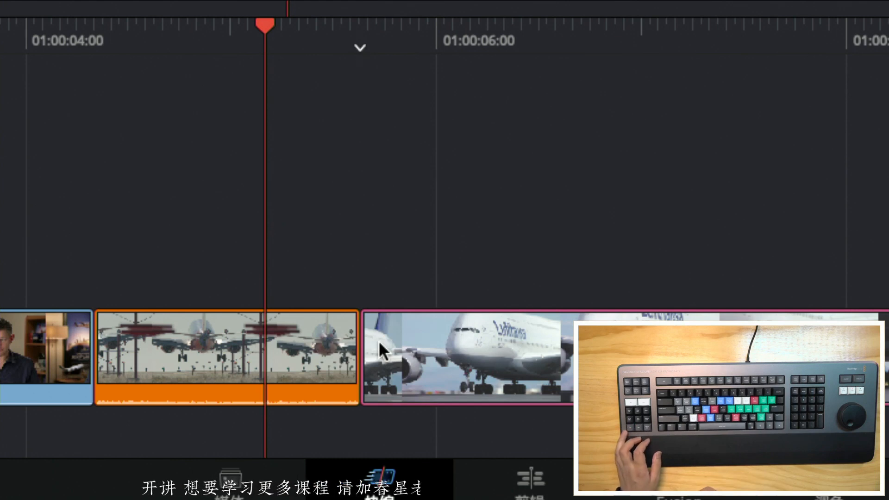
Add a dissolve at the cut between the orange jet landing clip and the pink airliner clip, and play across it
key("ctrl+t")
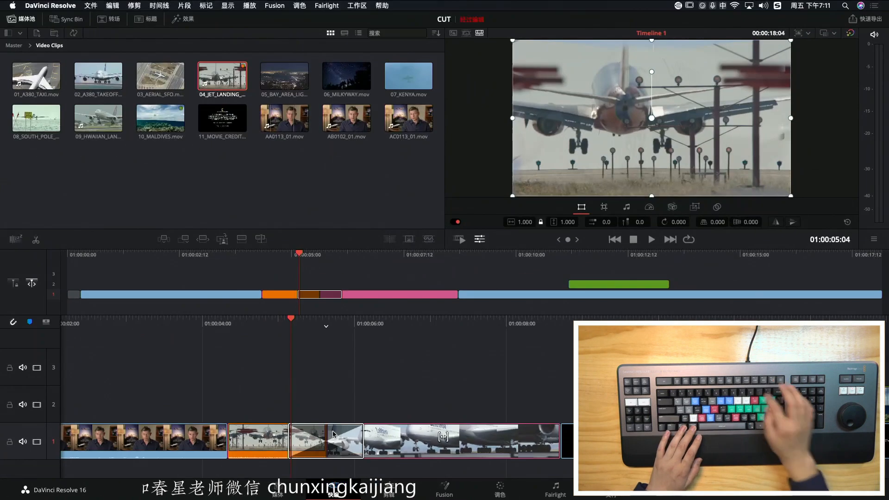
key("space")
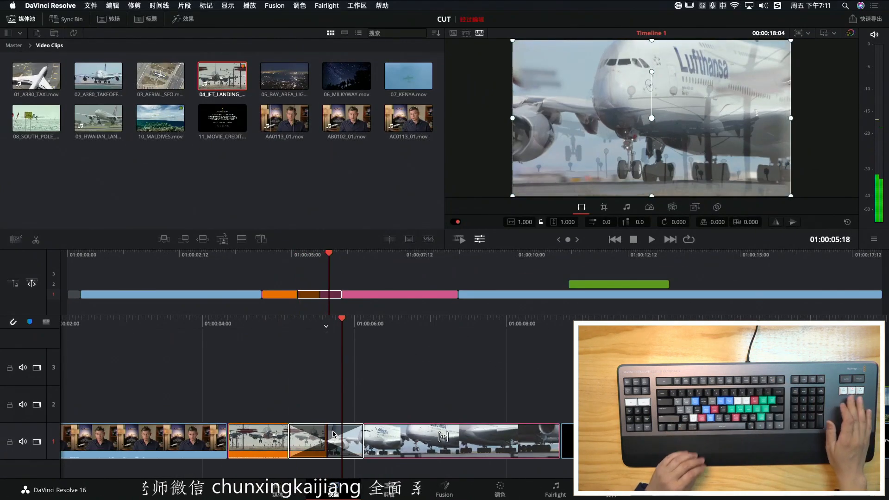
key("Left")
key("Right")
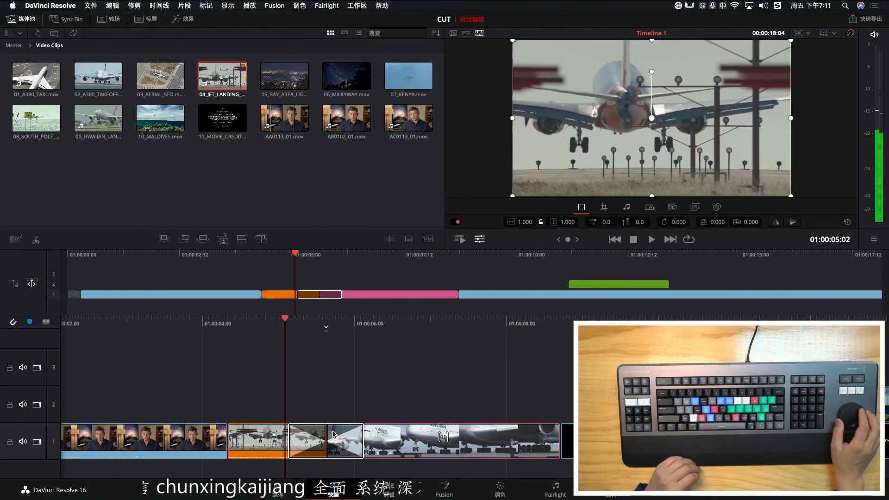
Scrub back and forth across the dissolve between the jet landing and airliner clips to examine how the two shots blend
key("Left")
key("Left")
key("Left")
key("Left")
key("Left")
key("Left")
key("Left")
key("Left")
key("Left")
key("Left")
key("Left")
key("Left")
key("Left")
key("Left")
key("Right")
key("Right")
key("Right")
key("Right")
key("Right")
key("Right")
key("Right")
key("Right")
key("Right")
key("Left")
key("Left")
key("Left")
key("Left")
key("Left")
key("Left")
key("Left")
key("Left")
key("Left")
key("Left")
key("Left")
key("Left")
key("Left")
key("Left")
key("Left")
key("Left")
key("Left")
key("Left")
key("Right")
key("Right")
key("Right")
key("Right")
key("Right")
key("Right")
key("Right")
key("Right")
key("Right")
key("Right")
key("Right")
key("Right")
key("Right")
key("Right")
key("Right")
key("Left")
key("Left")
key("Left")
key("Left")
key("Left")
key("Left")
key("Left")
key("Left")
key("Left")
key("Left")
key("Left")
key("Left")
key("Left")
key("Left")
key("Left")
key("Left")
key("Left")
key("Left")
key("Left")
key("Left")
key("Right")
key("Right")
key("Right")
key("Right")
key("Right")
key("Right")
key("Right")
key("Right")
key("Right")
key("Right")
key("Right")
key("Right")
key("Right")
key("Left")
key("Left")
key("Left")
key("Left")
key("Left")
key("Left")
key("Left")
key("Left")
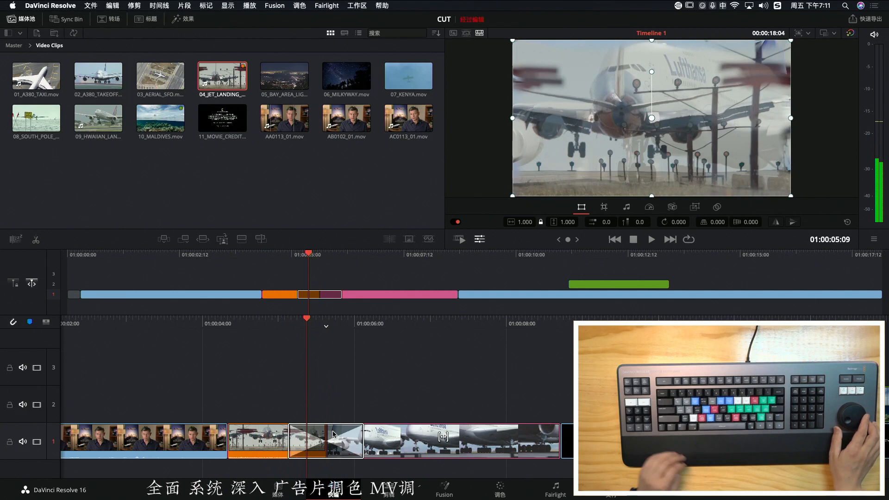
key("Left")
key("Left")
key("Left")
key("Left")
key("Left")
key("Left")
key("Left")
key("Left")
key("Left")
key("Left")
key("Left")
key("Left")
key("Left")
key("Left")
key("Left")
key("Left")
key("Left")
key("Left")
key("Left")
key("Left")
key("Right")
key("Right")
key("Right")
key("Right")
key("Right")
key("Right")
key("Right")
key("Right")
key("Right")
key("Right")
key("Right")
key("Right")
key("Right")
key("Right")
key("Right")
key("Right")
key("Right")
key("Right")
key("Right")
key("Right")
key("Left")
key("Left")
key("Left")
key("Left")
key("Left")
key("Left")
key("Left")
key("Left")
Remove the dissolve from the cut between the jet landing and airliner clips and add it back
key("Delete")
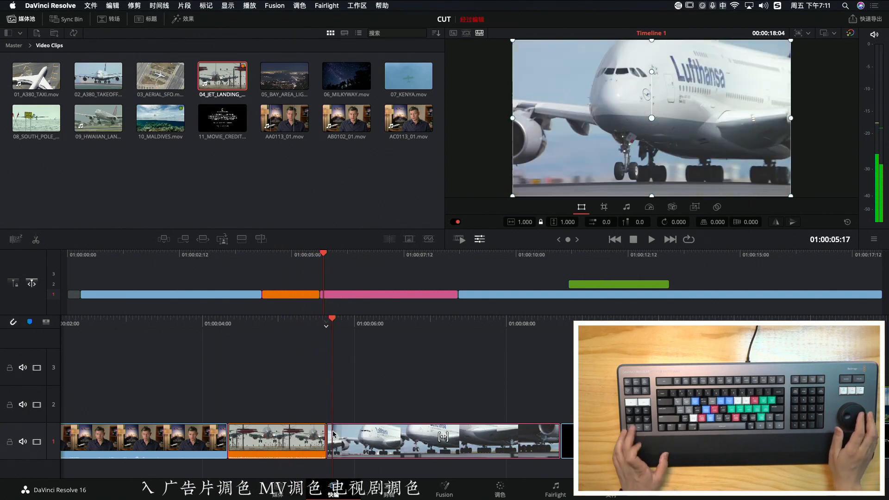
key("ctrl+t")
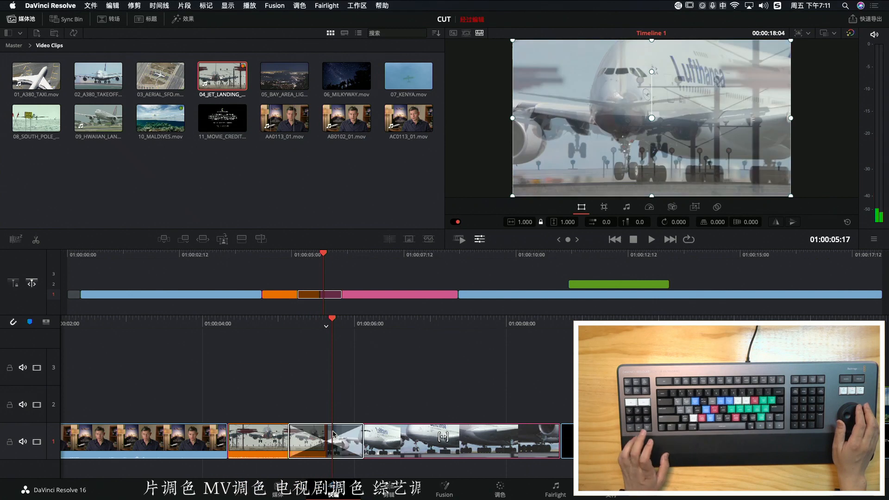
key("Right")
key("Right")
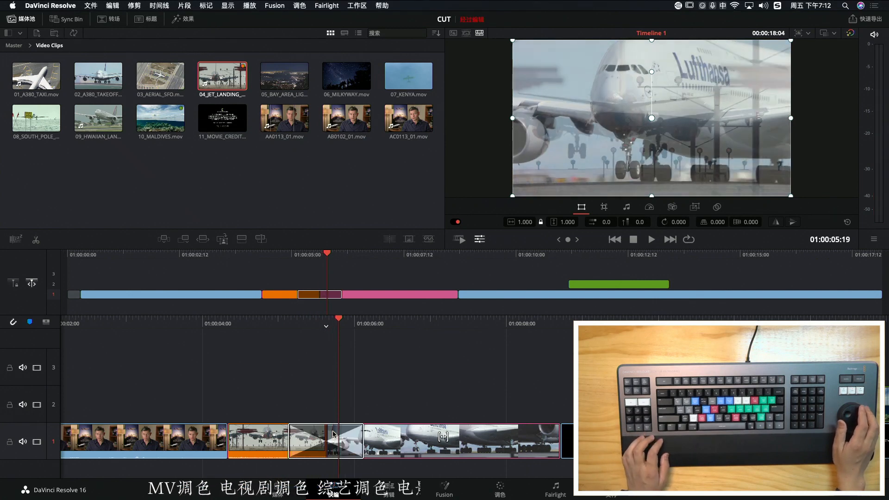
Scrub through the restored dissolve and park the playhead on the cut at 01:00:05:15
key("Left")
key("Left")
key("Left")
key("Left")
key("Left")
key("Left")
key("Right")
key("Right")
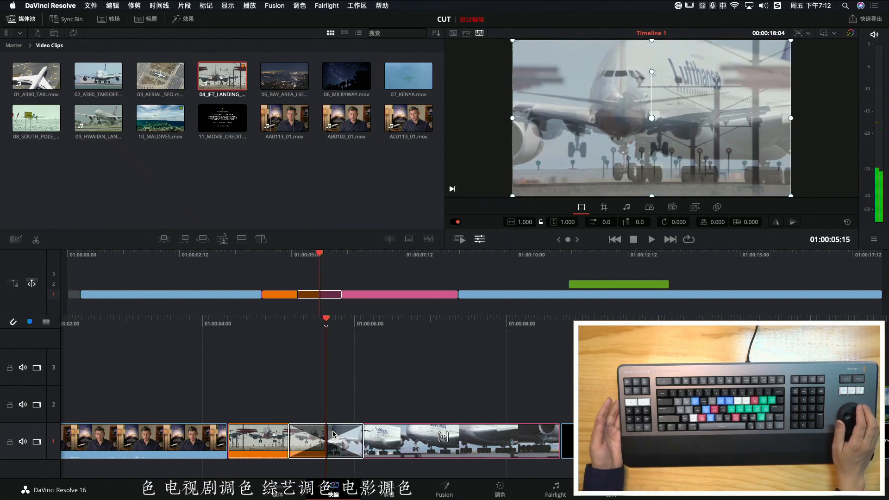
key("Right")
key("Left")
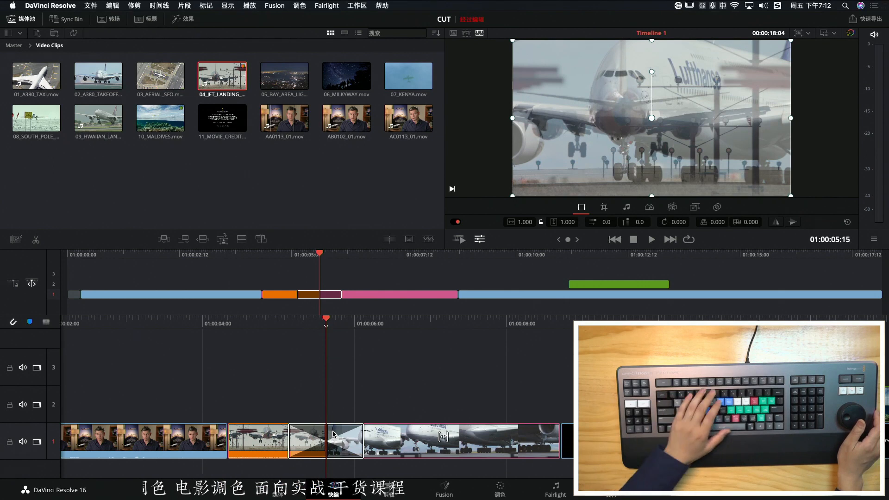
Change the transition between the jet landing and airliner clips to the 螺旋划像 spiral wipe and play around it
key("super+t")
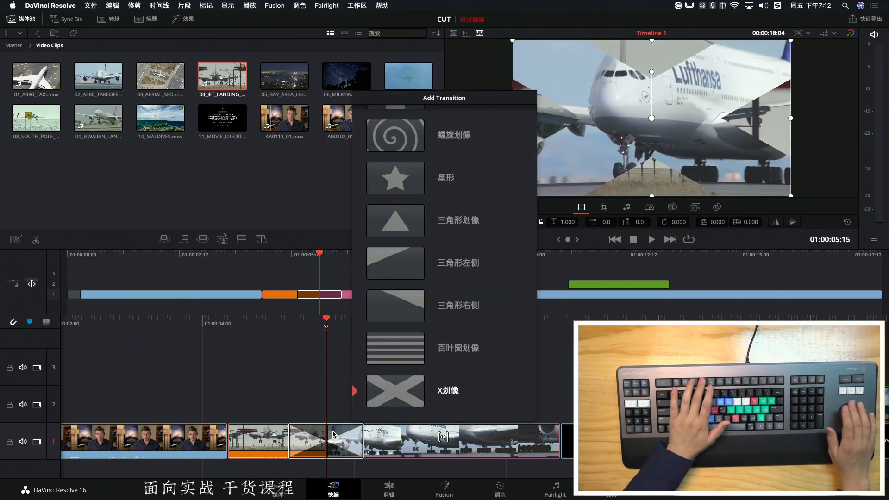
scroll(333, 434, "up", 19)
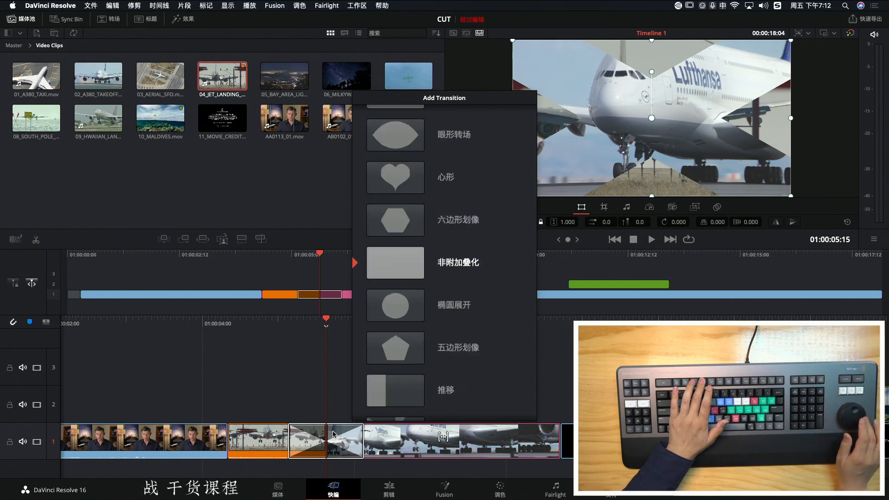
scroll(333, 434, "up", 10)
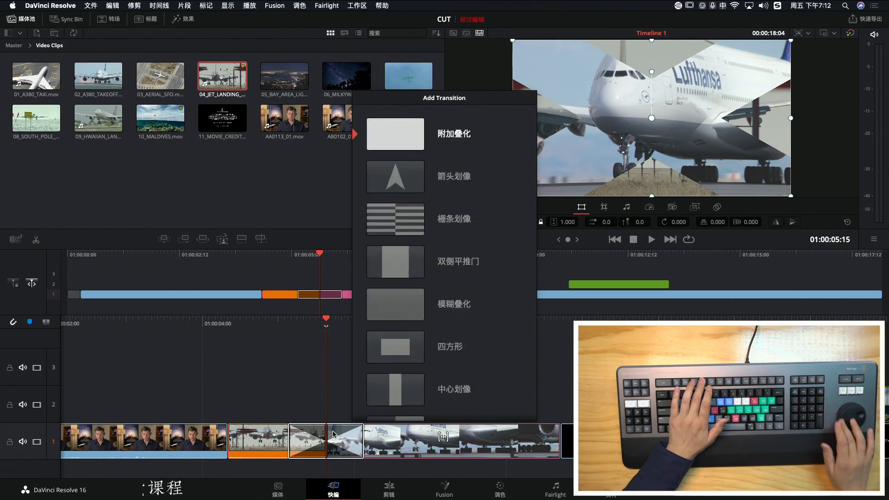
scroll(333, 434, "down", 20)
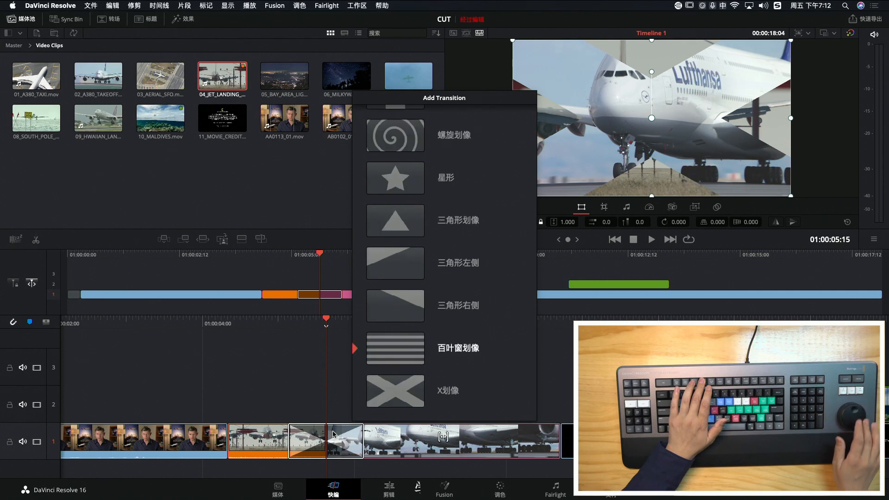
scroll(333, 434, "up", 3)
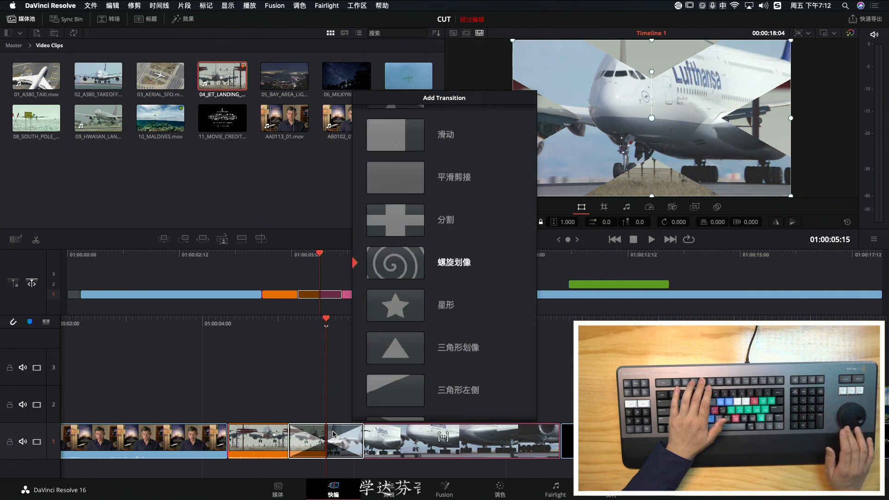
key("Return")
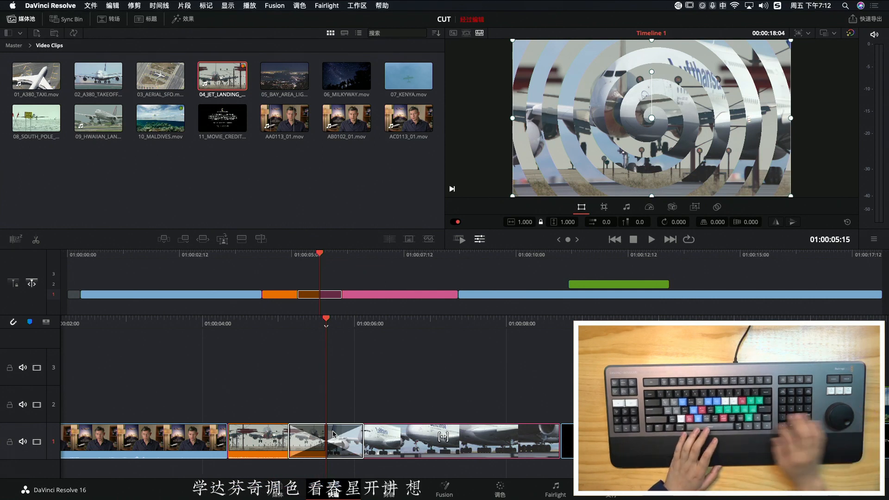
key("slash")
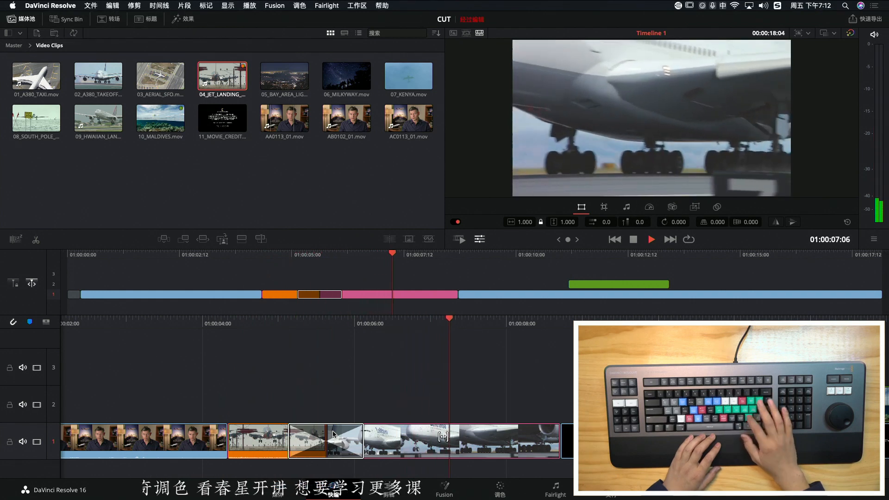
key("slash")
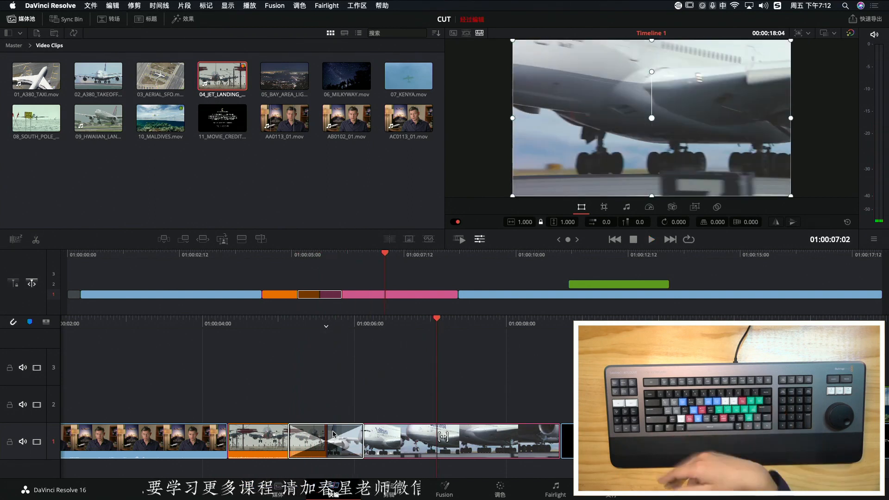
Replace the spiral wipe with the 五边形划像 pentagon wipe, play around it and return the playhead to 01:00:05:15
key("super+t")
scroll(333, 434, "up", 8)
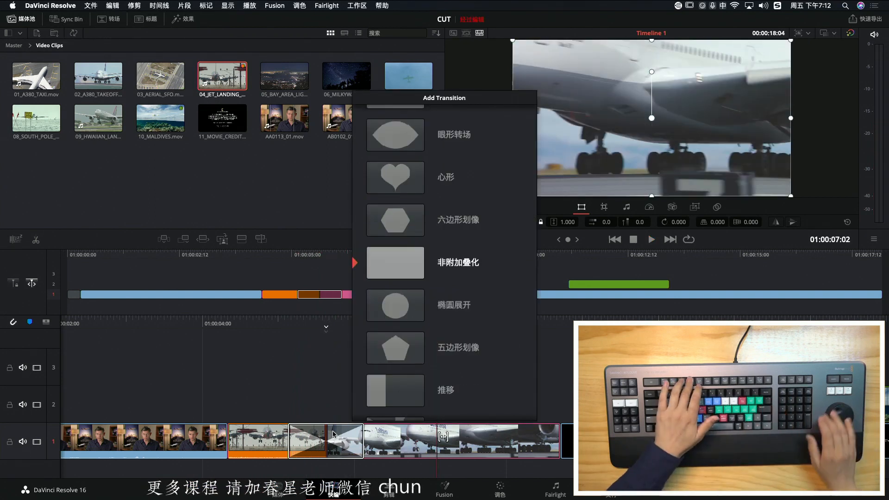
scroll(333, 435, "down", 2)
key("Return")
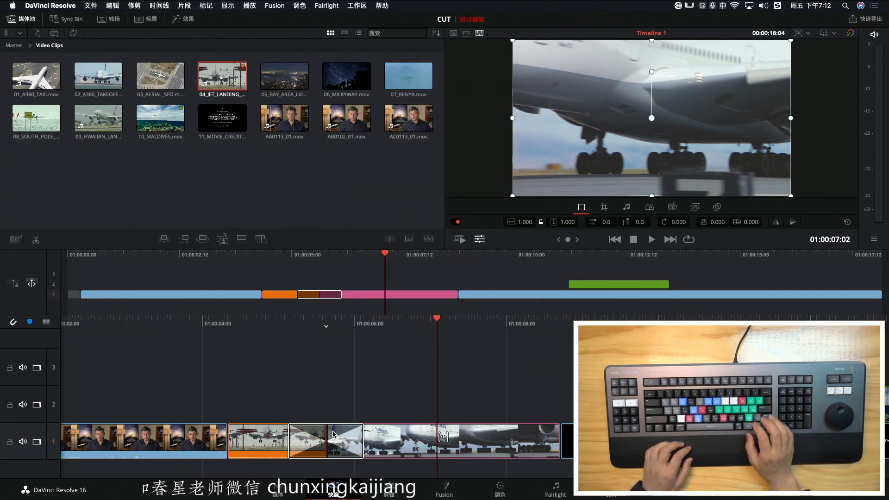
key("/")
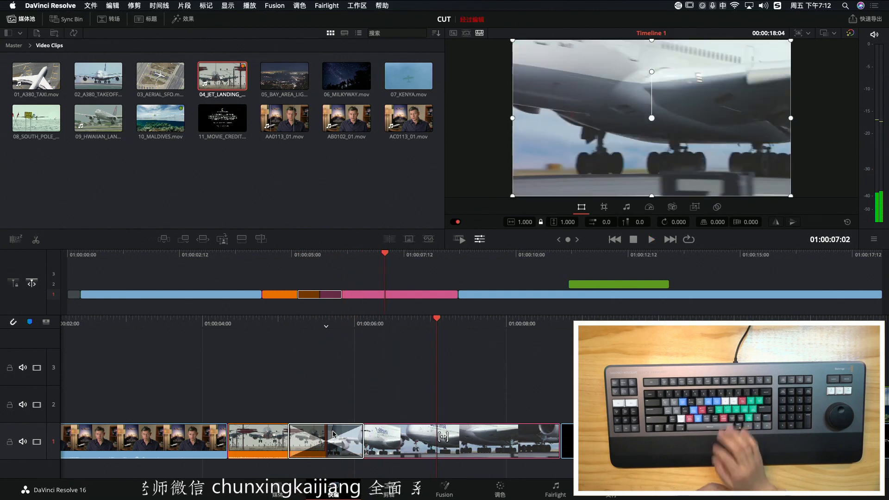
key("Left")
key("Left")
key("Left")
key("Left")
key("Left")
key("Left")
key("Left")
key("Left")
key("Left")
key("Left")
key("Left")
key("Left")
key("Left")
key("Left")
key("Left")
key("Left")
key("Left")
key("Left")
key("Left")
key("Left")
key("Right")
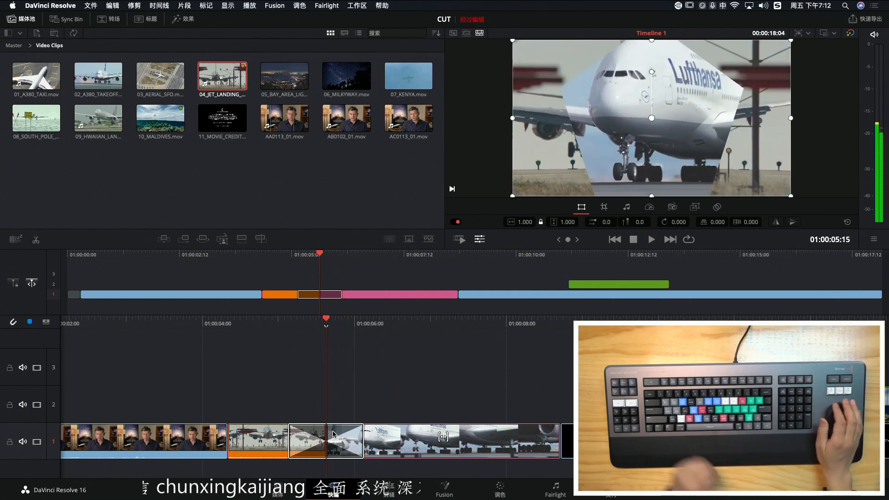
Browse the available transitions for the cut at 01:00:05:15 and choose the 十字展开 cross iris
key("super+t")
scroll(333, 435, "up", 8)
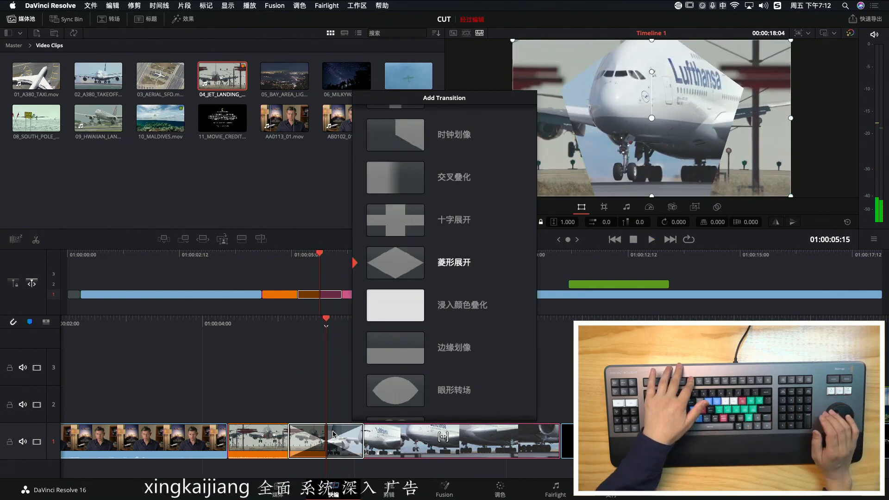
scroll(333, 435, "down", 14)
scroll(333, 434, "up", 15)
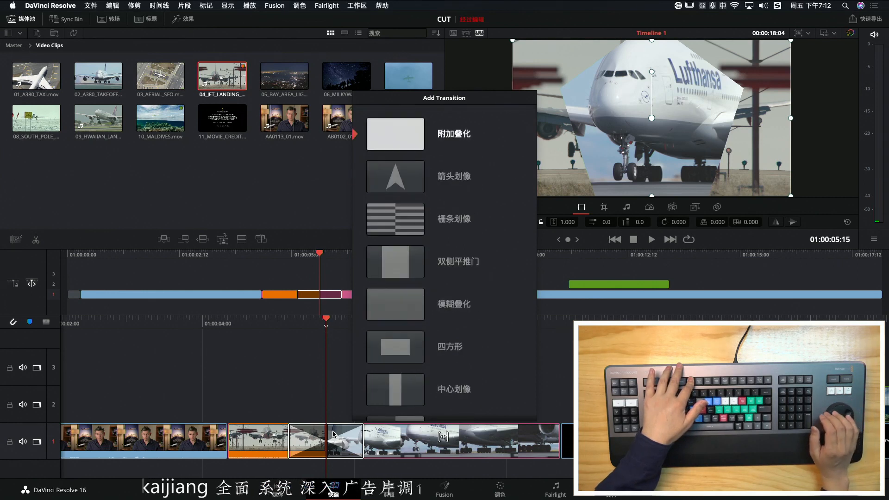
scroll(333, 435, "down", 20)
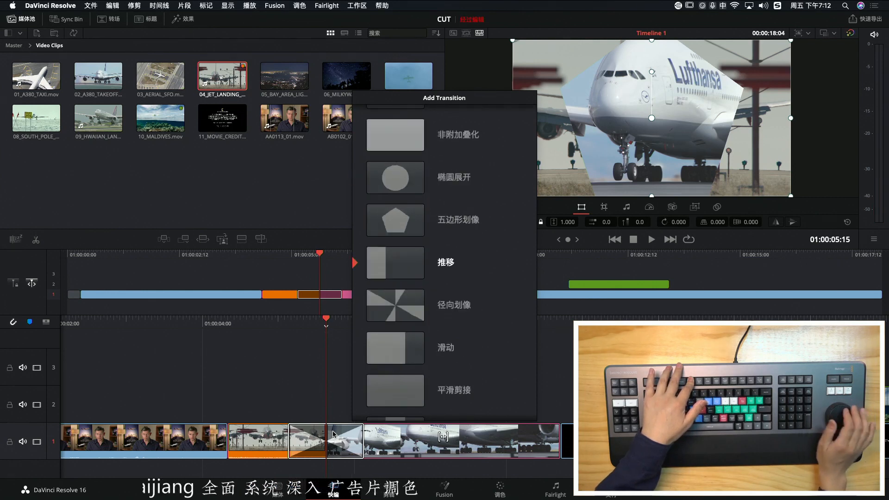
scroll(333, 434, "up", 20)
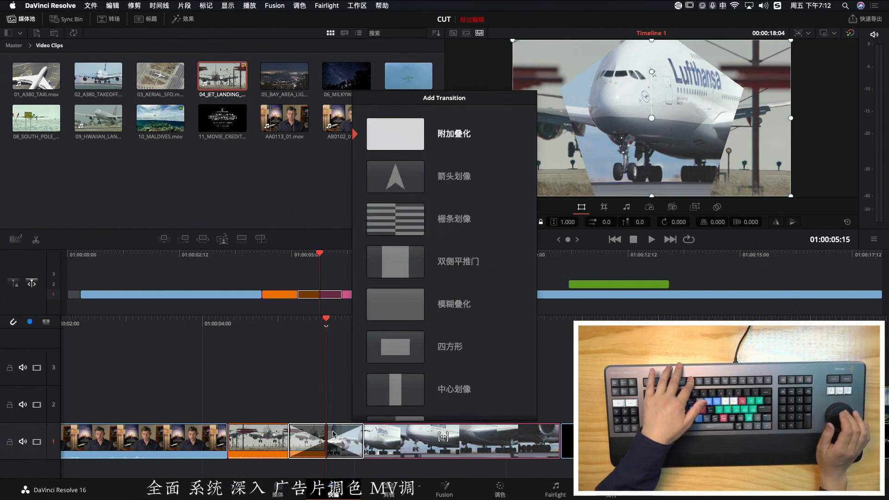
scroll(334, 435, "down", 20)
scroll(333, 434, "up", 20)
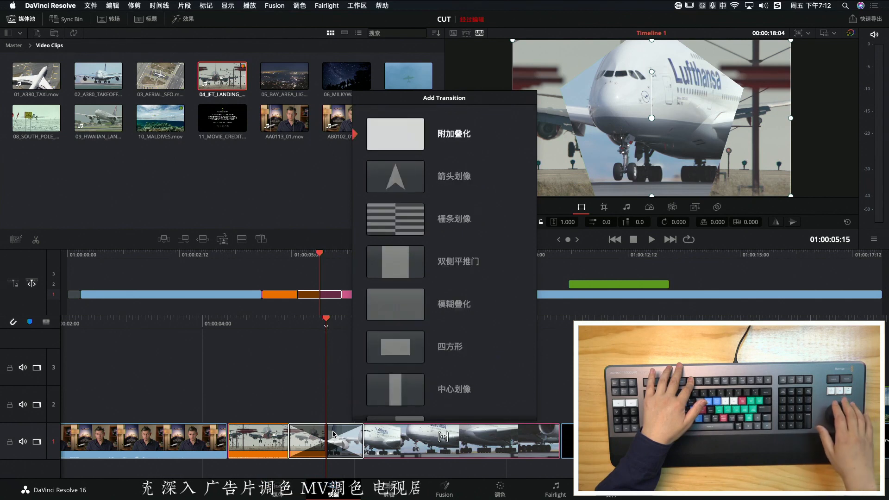
scroll(333, 435, "down", 15)
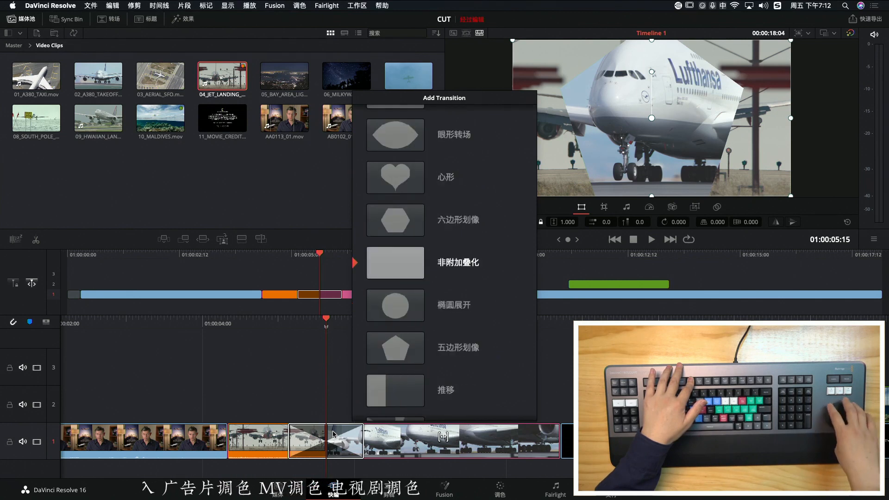
scroll(333, 434, "down", 4)
scroll(333, 435, "up", 20)
scroll(333, 435, "down", 20)
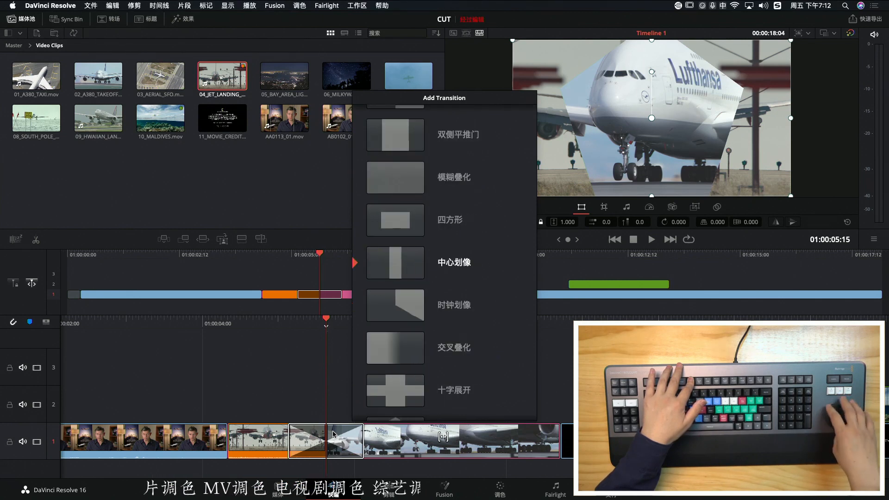
scroll(333, 435, "up", 20)
scroll(333, 434, "down", 20)
scroll(333, 435, "up", 20)
scroll(333, 434, "down", 17)
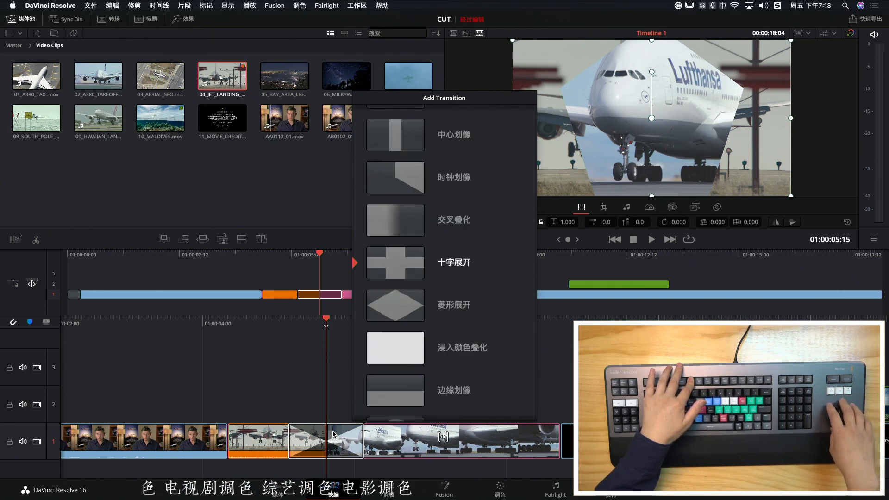
scroll(333, 434, "up", 17)
scroll(333, 435, "down", 8)
scroll(333, 434, "up", 6)
scroll(333, 434, "down", 7)
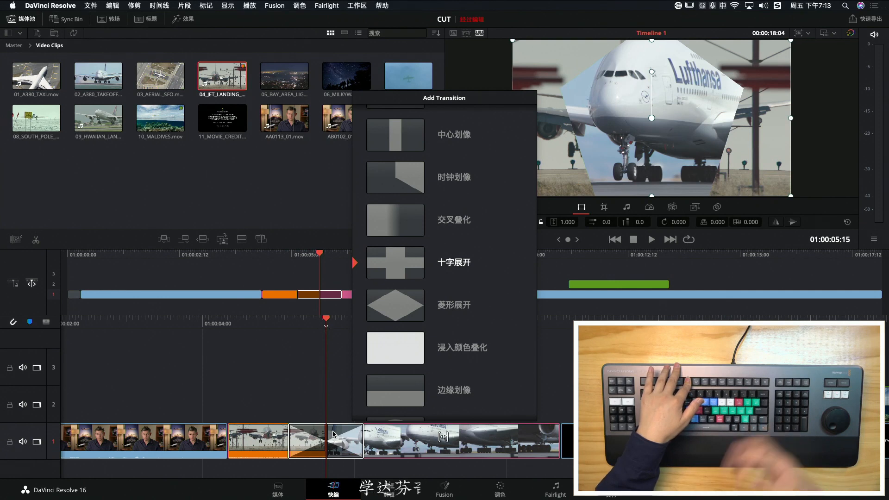
Scrub back and forth across the cross iris transition to review it, leaving the playhead just after the cut
key("Left")
key("Left")
key("Left")
key("Left")
key("Left")
key("Left")
key("Left")
key("Left")
key("Left")
key("Left")
key("Left")
key("Left")
key("Left")
key("Left")
key("Left")
key("Left")
key("Left")
key("Left")
key("Right")
key("Right")
key("Right")
key("Right")
key("Right")
key("Right")
key("Right")
key("Right")
key("Right")
key("Right")
key("Right")
key("Right")
key("Right")
key("Right")
key("Right")
key("Right")
key("Right")
key("Right")
key("Right")
key("Right")
key("Left")
key("Left")
key("Left")
key("Left")
key("Left")
key("shift+Left")
key("shift+Left")
key("Left")
key("Left")
key("Left")
key("Left")
key("Left")
key("Left")
key("Left")
key("Left")
key("Left")
key("Left")
key("Left")
key("Left")
key("Left")
key("Left")
key("Left")
key("shift+Right")
key("shift+Right")
key("shift+Right")
key("Right")
key("Right")
key("Right")
key("Right")
key("Right")
key("Right")
key("Right")
key("Right")
key("Right")
key("Right")
key("Right")
key("Right")
key("Right")
key("Right")
key("Right")
key("Right")
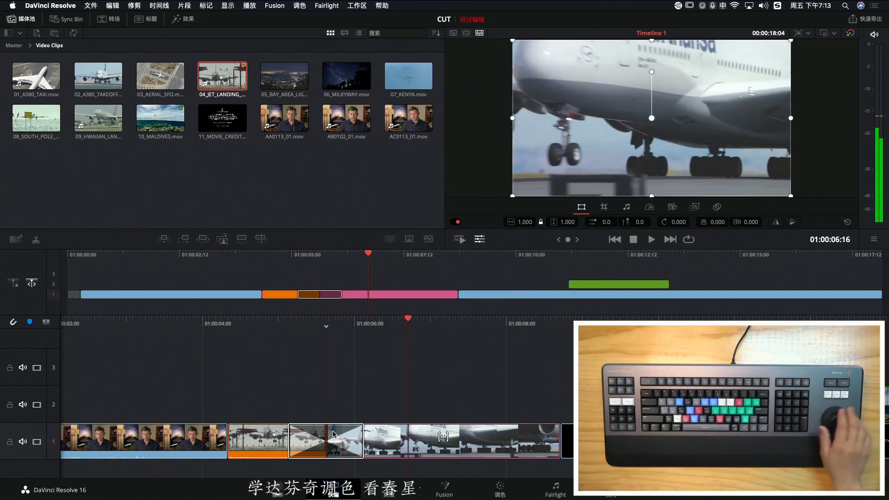
key("Left")
key("Left")
key("Left")
key("Left")
key("Left")
key("Left")
key("Left")
key("Left")
key("Left")
key("Left")
key("Left")
key("Left")
key("Left")
key("Left")
key("Left")
key("Left")
key("Left")
key("Left")
key("Left")
key("Left")
key("Right")
key("Right")
key("Right")
key("Right")
key("Left")
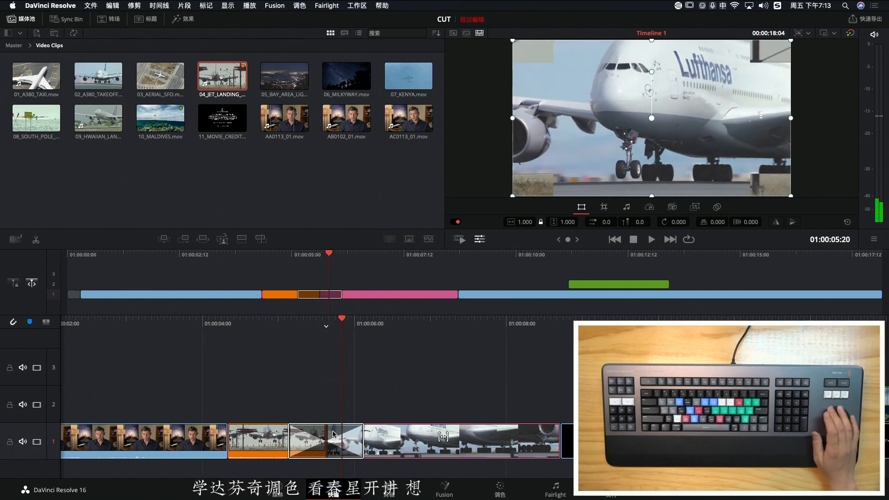
key("Right")
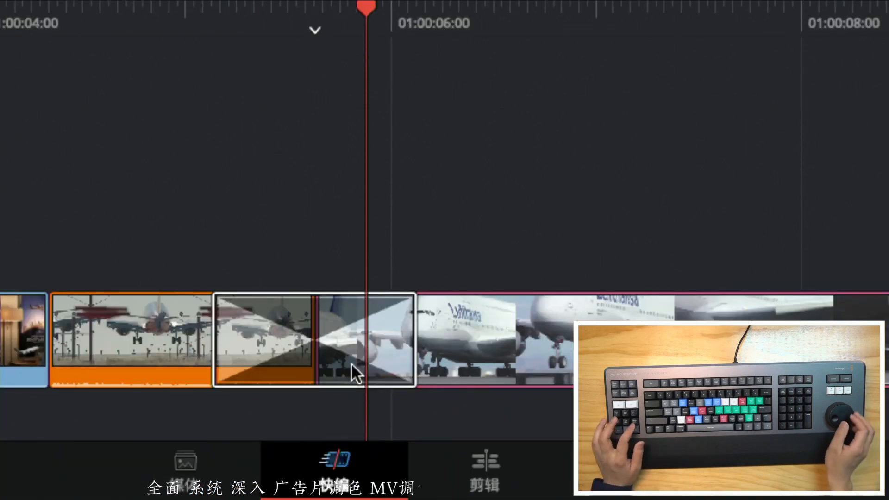
key("Left")
key("Left")
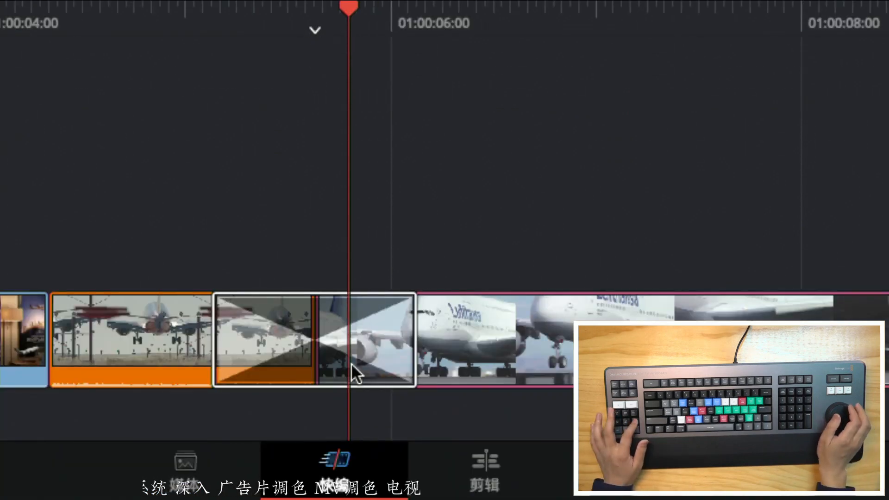
Lengthen the transition between the jet landing and airliner clips by 13 frames to a duration of 01:18
scroll(352, 364, "down", 11)
scroll(352, 364, "up", 18)
scroll(352, 364, "down", 13)
scroll(351, 364, "up", 20)
scroll(351, 363, "down", 10)
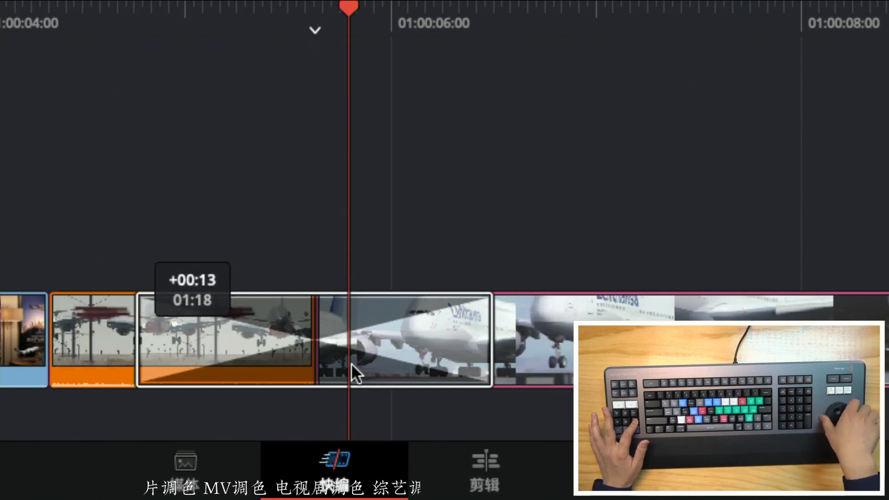
scroll(351, 363, "down", 15)
scroll(351, 363, "up", 9)
scroll(351, 364, "down", 10)
scroll(351, 363, "up", 18)
scroll(351, 363, "down", 9)
scroll(351, 363, "up", 3)
scroll(351, 363, "down", 5)
scroll(351, 363, "up", 8)
scroll(351, 363, "down", 1)
scroll(351, 363, "up", 8)
scroll(351, 363, "down", 6)
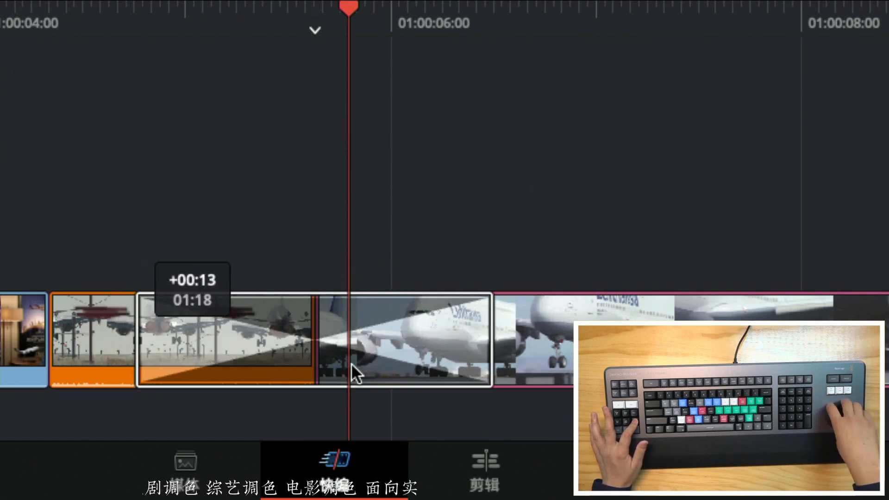
Vary the length of the transition between the jet landing and airliner clips, leaving it at roughly half its current duration
scroll(351, 363, "down", 12)
scroll(351, 363, "up", 9)
scroll(352, 363, "down", 8)
scroll(352, 363, "down", 2)
scroll(351, 363, "up", 10)
scroll(352, 363, "down", 2)
scroll(351, 363, "up", 8)
scroll(351, 363, "down", 12)
scroll(351, 364, "down", 8)
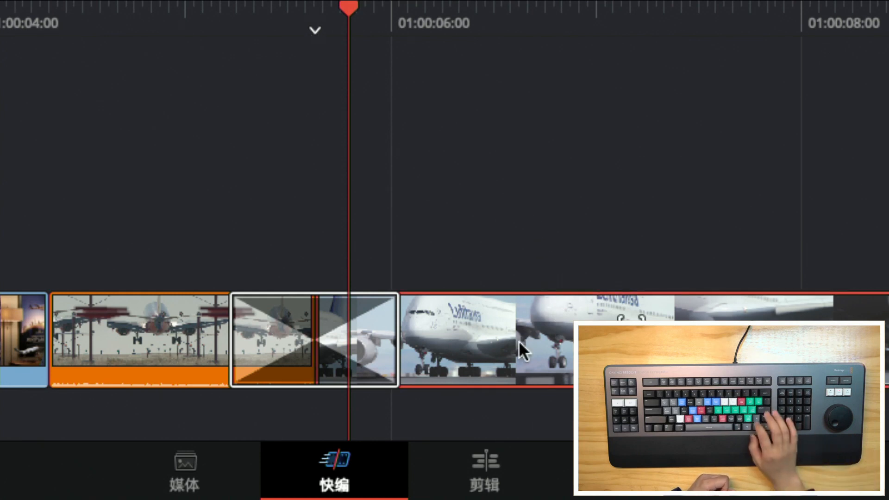
Jump between the edit points from the timeline's start to its end, finishing at the cut at 01:00:05:15
key("Up")
key("Up")
key("Up")
key("Down")
key("Down")
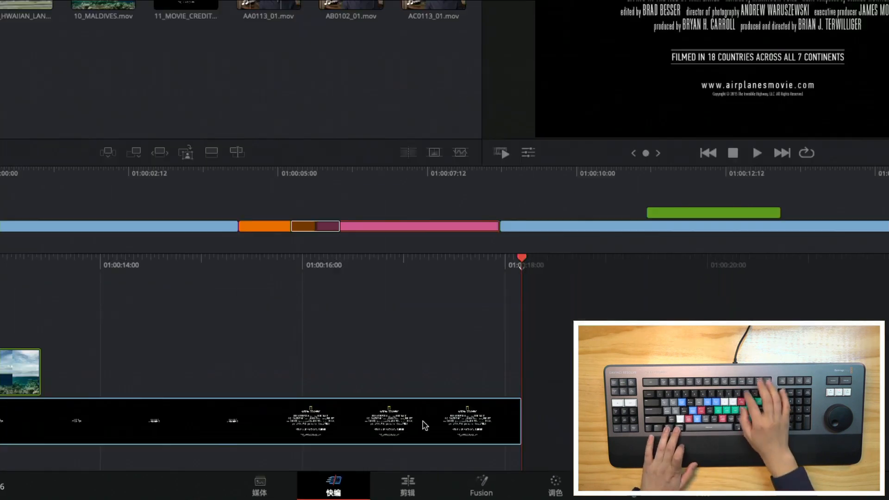
key("Up")
key("Up")
key("Up")
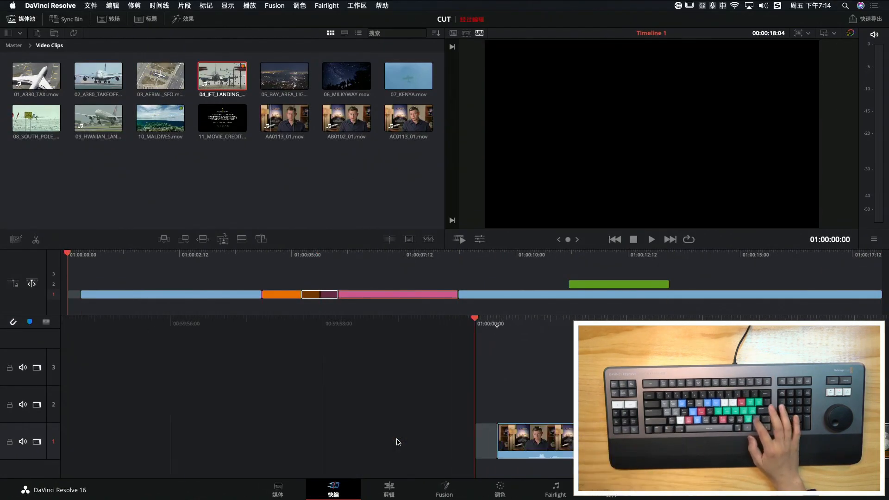
key("Down")
key("Down")
key("Up")
key("Up")
key("Up")
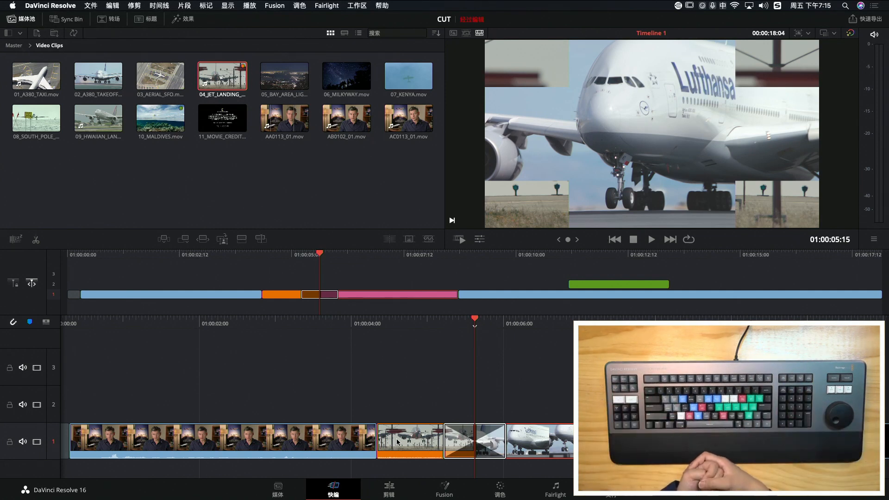
Jog back and forth across the cross iris transition to review it at varying speeds, leaving the playhead at 01:00:05:18
key("Left")
key("Right")
key("Left")
key("Left")
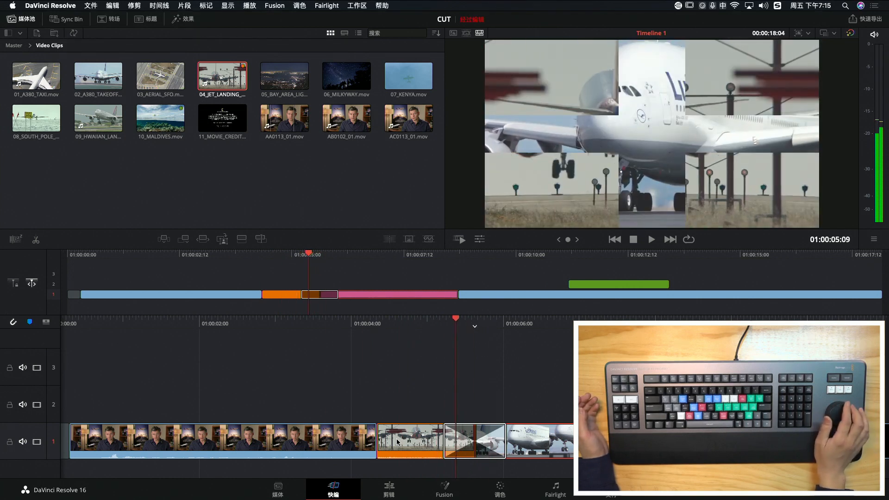
key("Right")
key("Right")
key("Right")
key("Right")
key("Right")
key("Right")
key("Right")
key("Right")
key("Right")
key("Left")
key("Left")
key("Left")
key("Left")
key("Left")
key("Left")
key("Right")
key("Right")
key("Right")
key("Right")
key("Right")
key("Right")
key("Right")
key("Right")
key("Left")
key("Left")
key("Left")
key("Left")
key("Left")
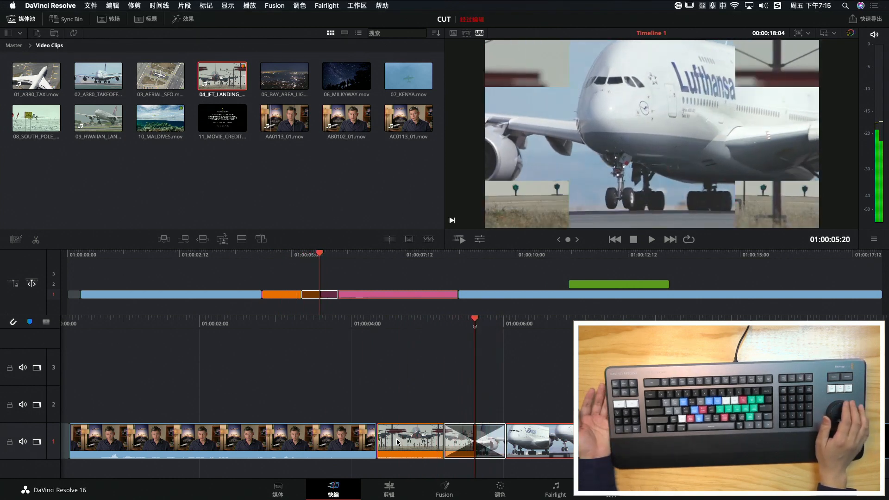
key("Right")
key("Right")
key("Right")
key("Right")
key("Left")
key("Left")
key("Left")
key("Left")
key("Left")
key("Left")
key("Left")
key("Left")
key("Left")
key("Right")
key("Right")
key("Right")
key("Right")
key("Right")
key("Right")
key("Left")
key("Left")
key("Left")
key("Left")
key("Left")
key("Right")
key("Right")
key("Right")
key("Right")
key("Right")
key("Right")
key("Right")
key("Right")
key("Right")
key("Right")
key("Right")
key("Right")
key("Right")
key("Right")
key("Right")
key("Right")
key("Right")
key("Right")
key("Right")
key("Right")
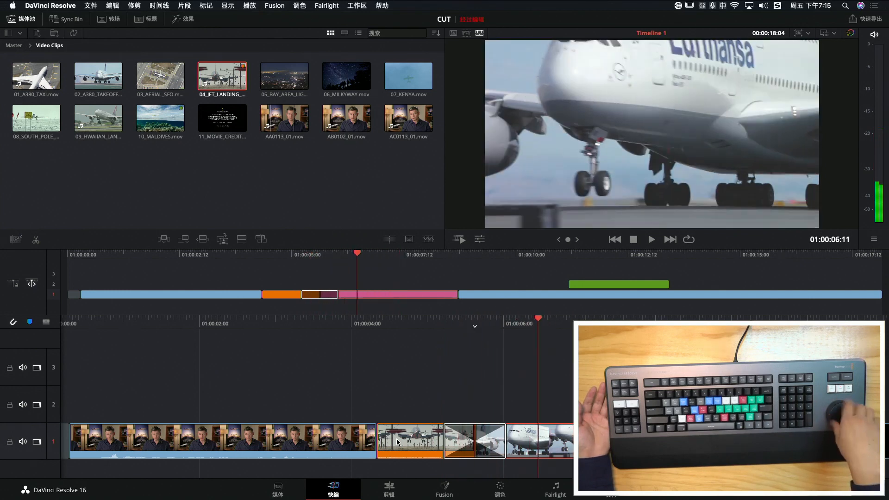
key("Right")
key("Right")
key("Right")
key("Right")
key("Right")
key("Left")
key("Left")
key("Left")
key("Left")
key("Left")
key("Left")
key("Left")
key("Left")
key("Left")
key("Left")
key("Left")
key("Left")
key("Left")
key("Left")
key("Left")
key("Left")
key("Left")
key("Left")
key("Left")
key("Left")
key("Right")
key("Right")
key("Right")
key("Right")
key("Right")
key("Right")
key("Right")
key("Right")
key("Right")
key("Right")
key("Right")
key("Right")
key("Right")
key("Right")
key("Right")
key("Right")
key("Right")
key("Right")
key("Right")
key("Right")
key("Left")
key("Left")
key("Left")
key("Left")
key("Left")
key("Left")
key("Left")
key("Left")
key("Left")
key("Left")
key("Left")
key("Left")
key("Left")
key("Left")
key("Left")
key("Left")
key("Left")
key("Left")
key("Left")
key("Left")
key("Right")
key("Right")
key("Right")
key("Right")
key("Right")
key("Right")
key("Right")
key("Right")
key("Right")
key("Right")
key("Right")
key("Right")
key("Right")
key("Right")
key("Right")
key("Right")
key("Right")
key("Right")
key("Right")
key("Right")
key("Right")
key("Right")
key("Right")
key("Right")
key("Right")
key("Right")
key("Right")
key("Right")
key("Right")
key("Right")
key("Right")
key("Right")
key("Right")
key("Right")
key("Right")
key("Left")
key("Left")
key("Left")
key("Left")
key("Left")
key("Left")
key("Left")
key("Left")
key("Left")
key("Left")
key("Left")
key("Left")
key("Left")
key("Left")
key("Left")
key("Left")
key("Left")
key("Left")
key("Left")
key("Left")
key("Right")
key("Right")
key("Right")
key("Right")
key("Right")
key("Right")
key("Right")
key("Right")
key("Right")
key("Right")
key("Right")
key("Right")
key("Right")
key("Right")
key("Right")
key("Right")
key("Right")
key("Right")
key("Right")
key("Right")
key("Left")
key("Left")
key("Left")
key("Left")
key("Left")
key("Left")
key("Left")
key("Left")
key("Left")
key("Left")
key("Left")
key("Left")
key("Left")
key("Left")
key("Left")
key("Left")
key("Left")
key("Left")
key("Left")
key("Left")
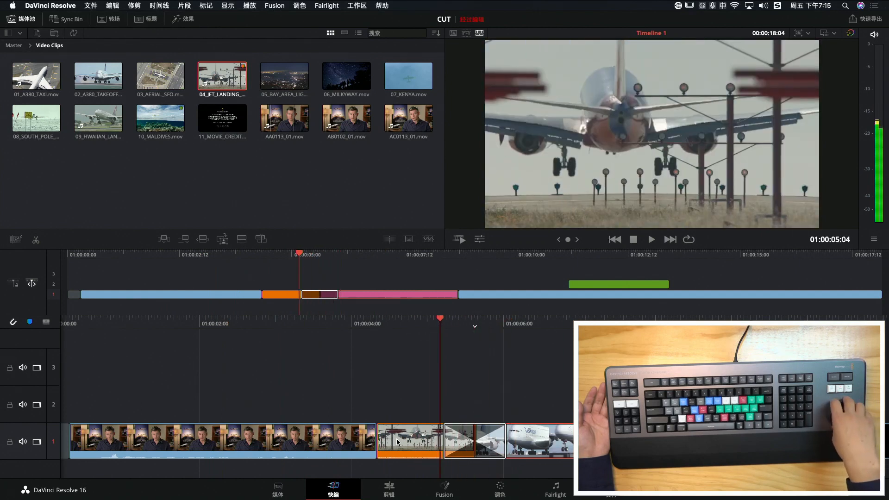
key("Right")
key("Right")
key("Right")
key("Right")
key("Right")
key("Right")
key("Right")
key("Right")
key("Right")
key("Right")
key("Right")
key("Right")
key("Right")
key("Right")
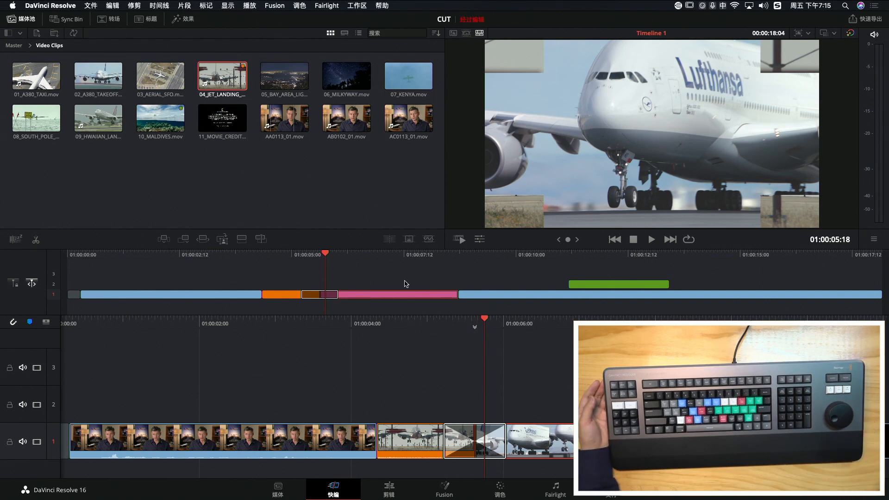
Place the 02_A380_TAKEOFF clip on track 3 about one second into the timeline and trim its end to 01:00:03:00
left_click_drag(344, 264, 137, 265)
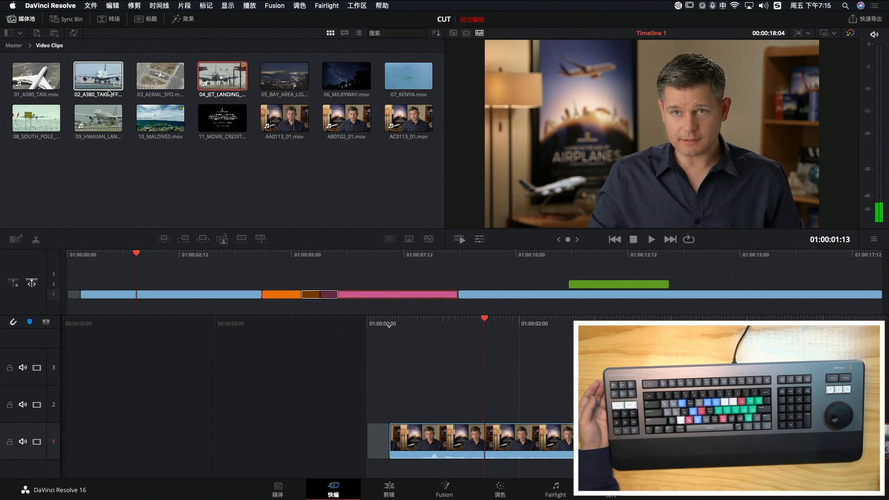
left_click_drag(458, 279, 445, 377)
key("space")
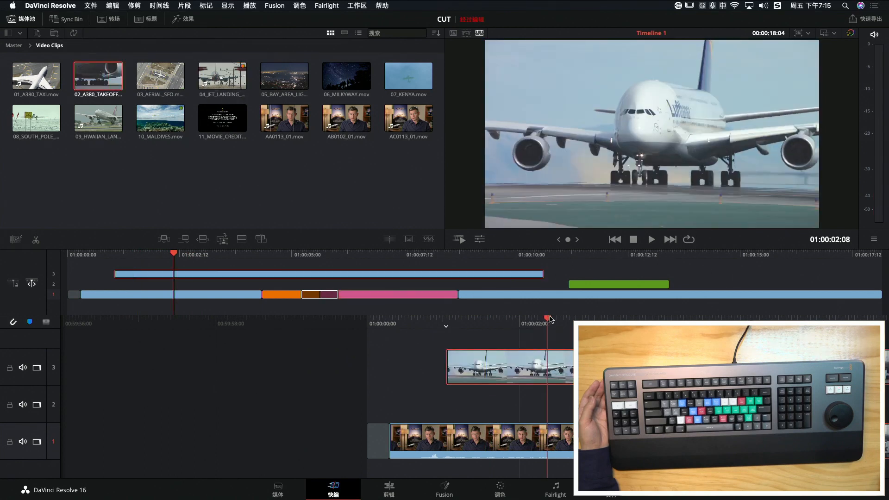
key("shift+]")
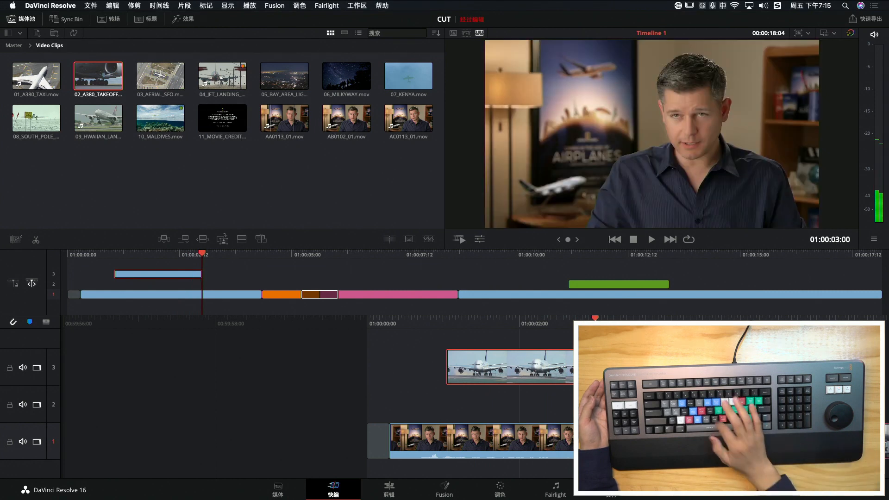
With the playhead at 01:00:01:23, apply the Top Right Picture In Picture layout to the airliner clip on track 3
left_click_drag(586, 319, 519, 335)
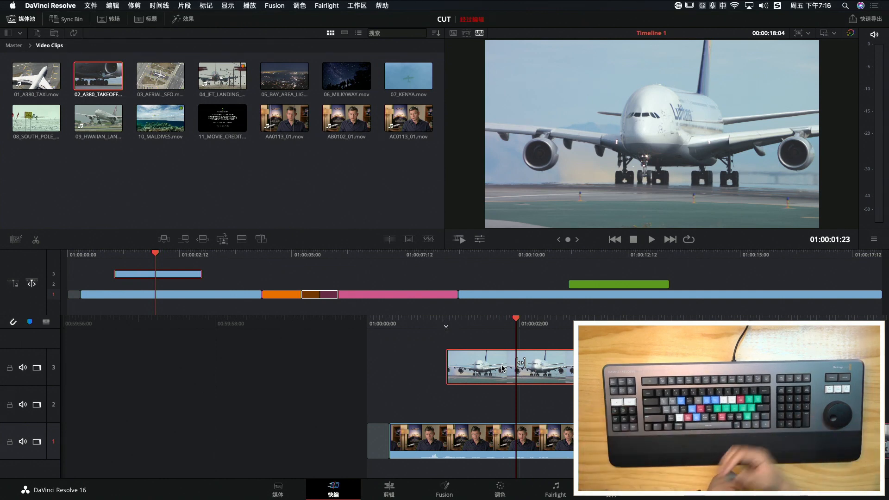
key("F5")
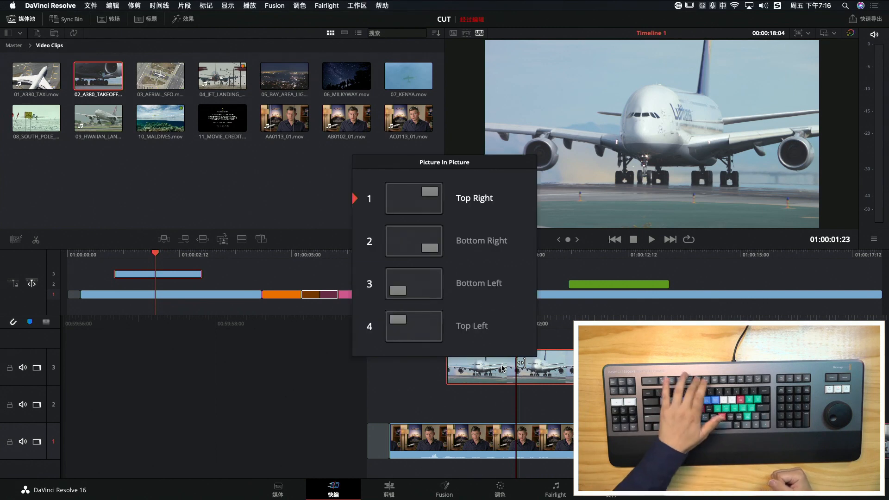
scroll(504, 369, "down", 3)
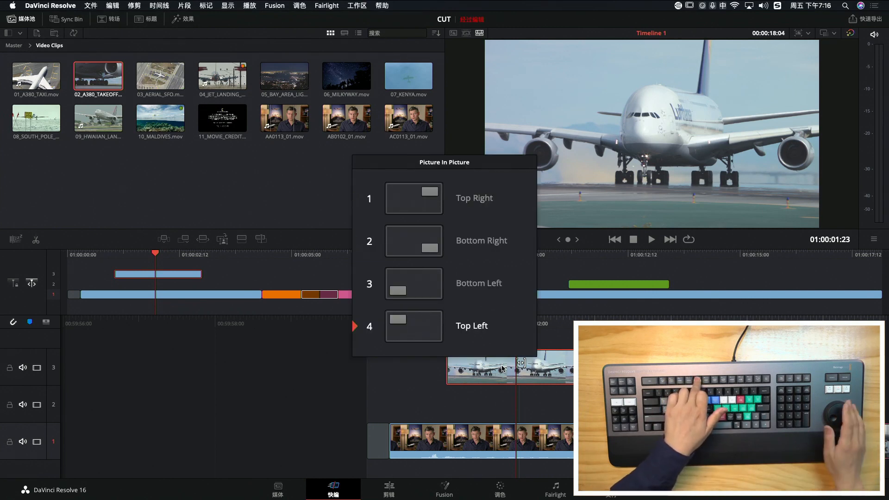
scroll(504, 369, "up", 3)
scroll(504, 369, "down", 3)
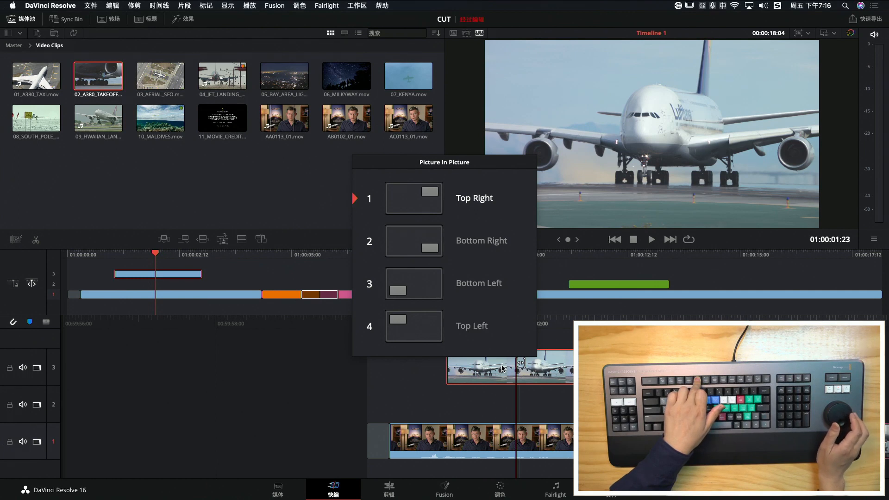
key("Return")
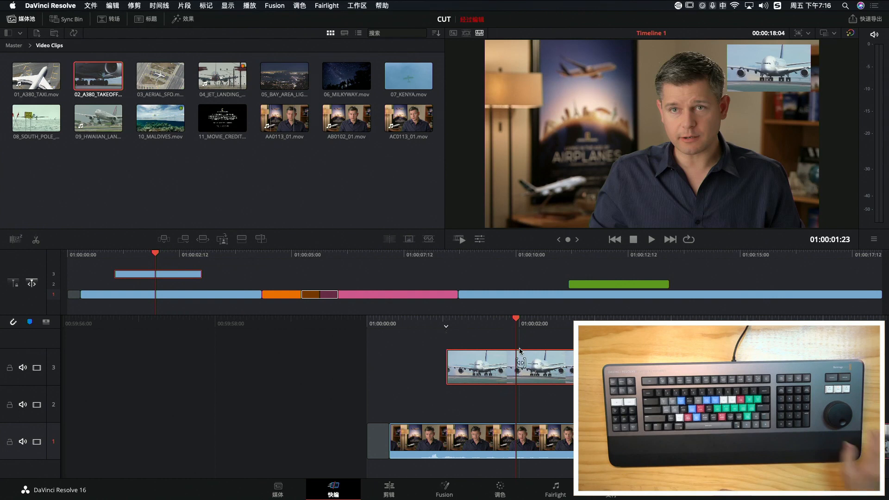
Play the picture-in-picture section from about 01:00:00:20 to review it, leaving the playhead at 01:00:02:07
scroll(519, 350, "up", 5)
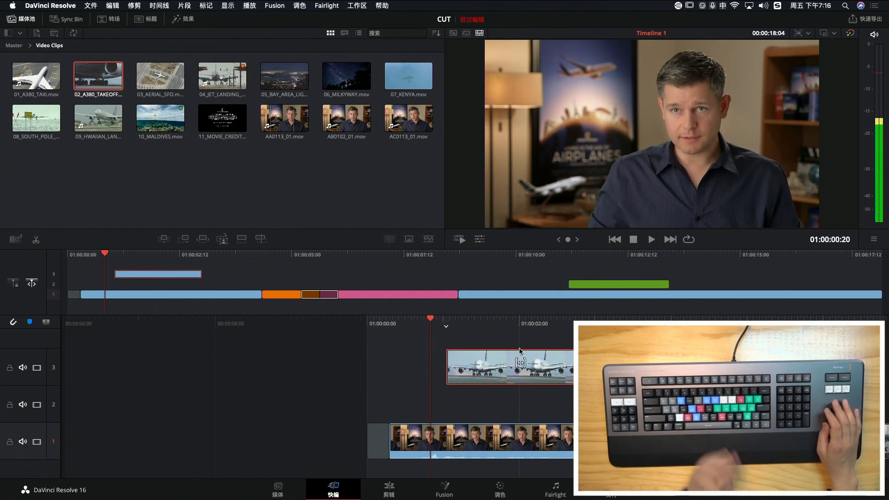
key("space")
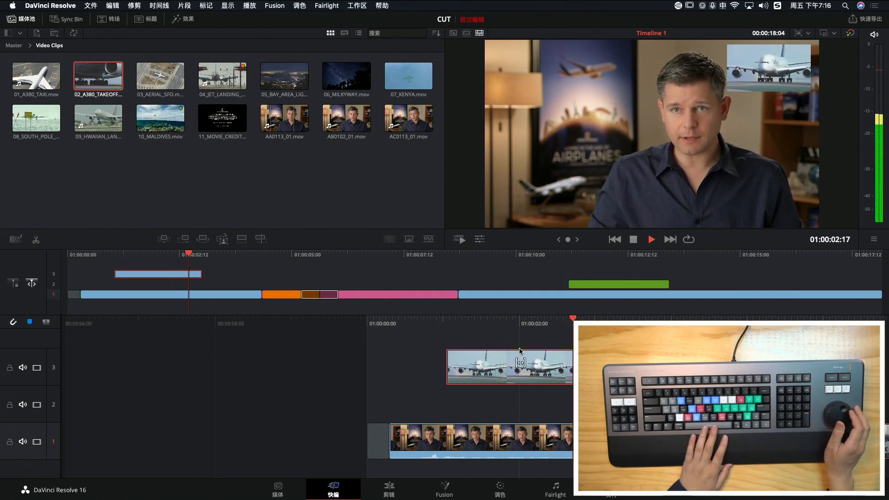
key("space")
scroll(519, 351, "up", 5)
scroll(520, 350, "down", 5)
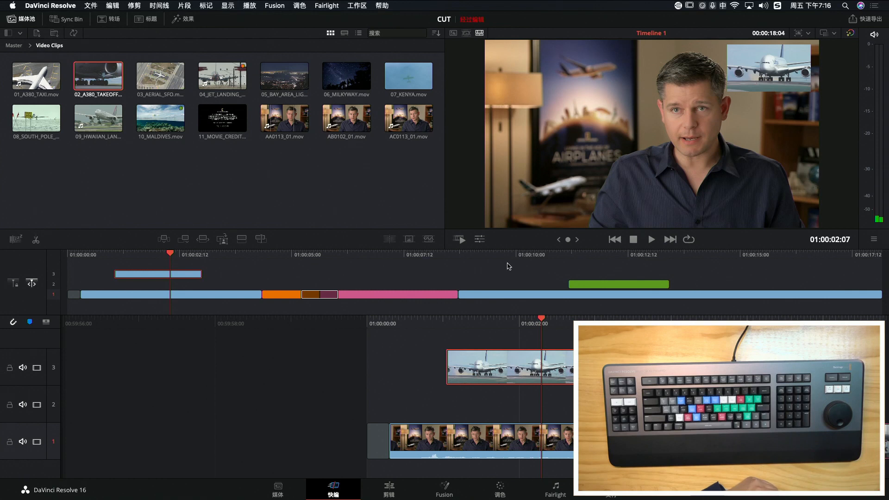
Show the airliner clip's transform controls, move the inset to the upper left of the frame and scale it to 0.446
left_click(479, 239)
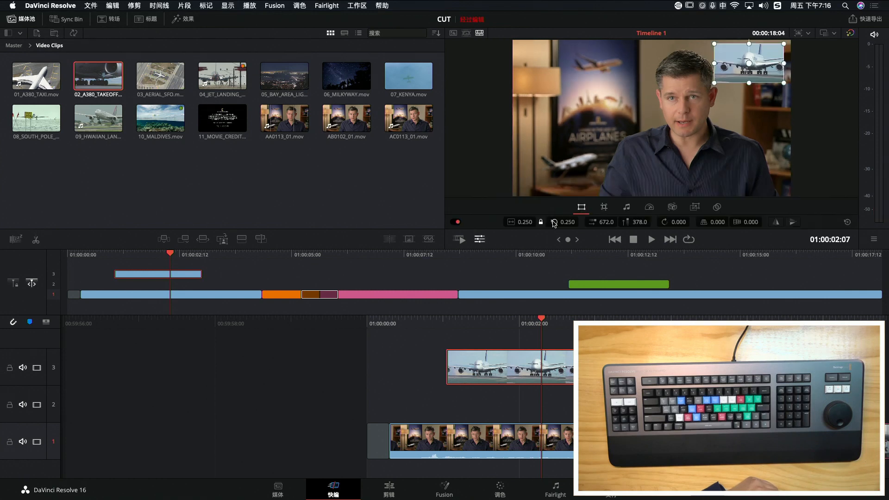
mouse_move(525, 222)
left_mouse_down()
mouse_move(573, 222)
mouse_move(542, 222)
left_mouse_up()
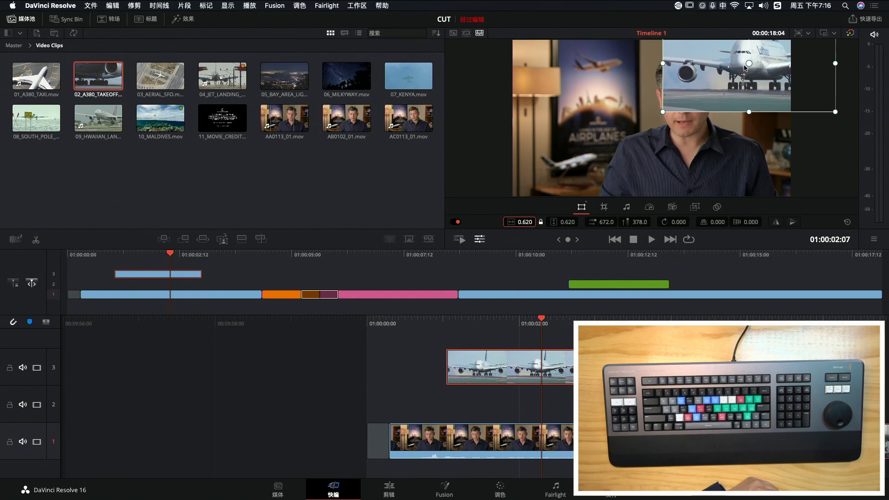
left_click_drag(693, 87, 594, 122)
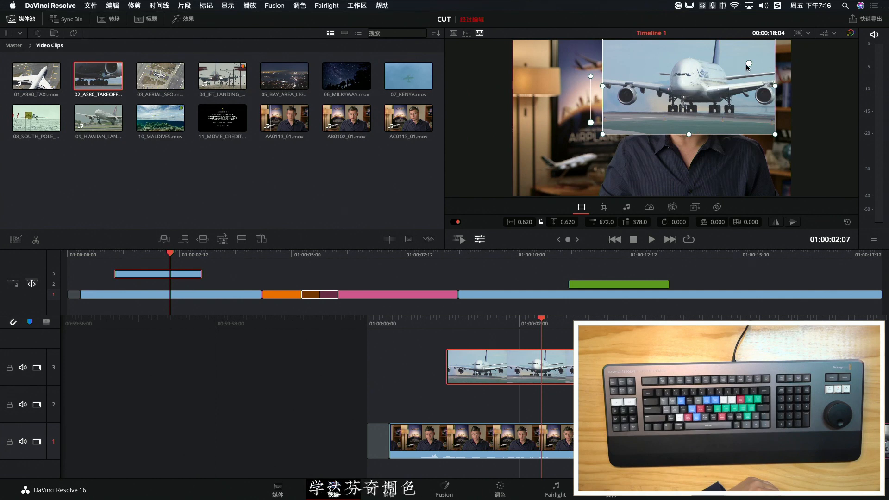
left_click_drag(735, 72, 616, 83)
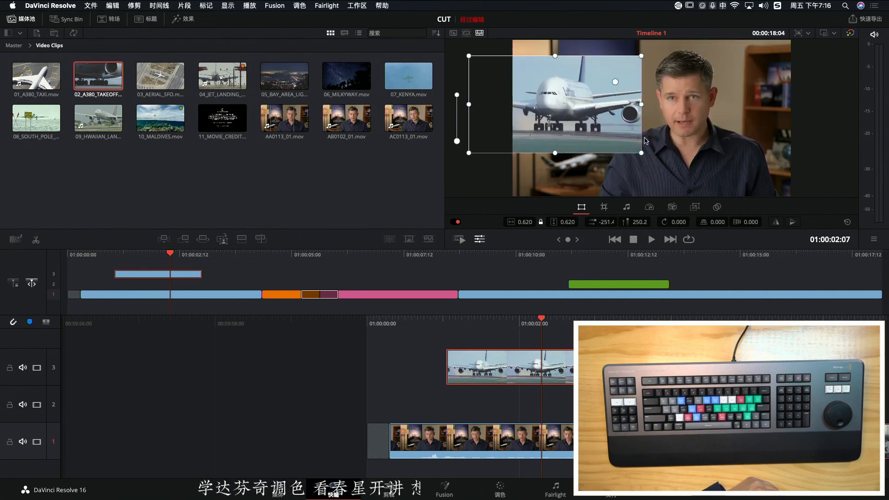
left_click_drag(642, 153, 591, 79)
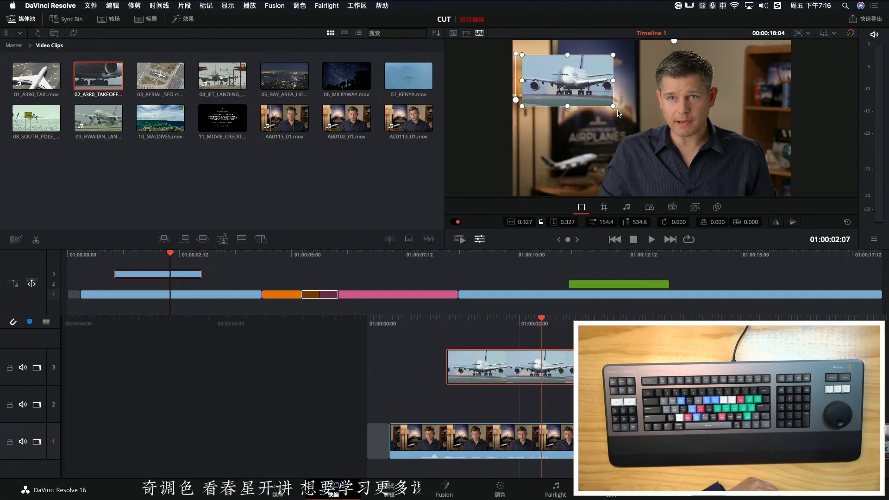
left_click_drag(627, 123, 649, 140)
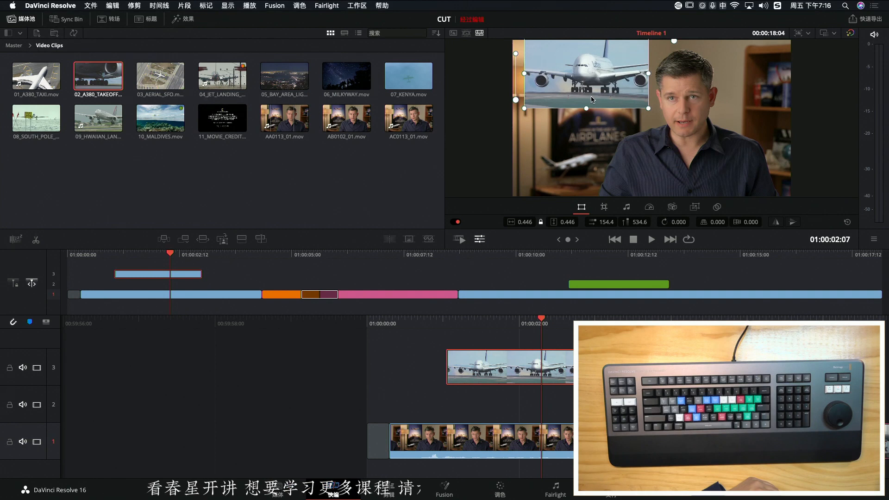
Reposition the airliner inset beside the man's head at about X -503, Y 205.5
left_click_drag(524, 102, 598, 89)
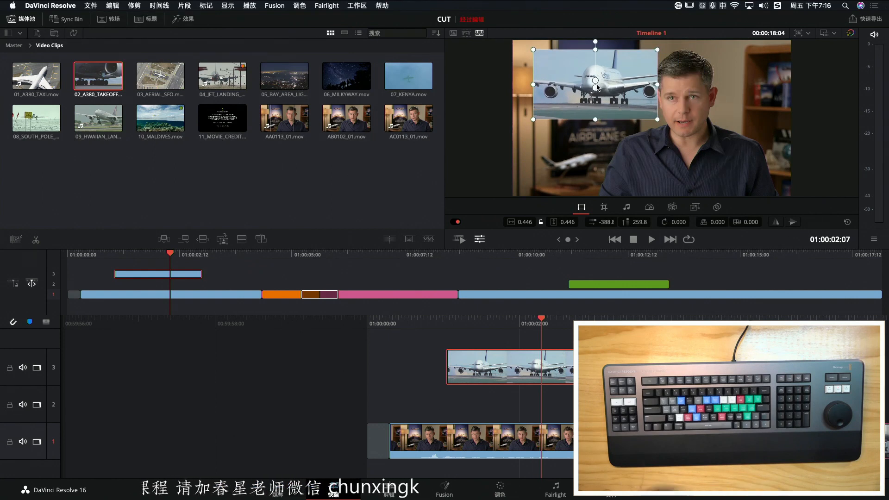
left_click_drag(597, 86, 597, 84)
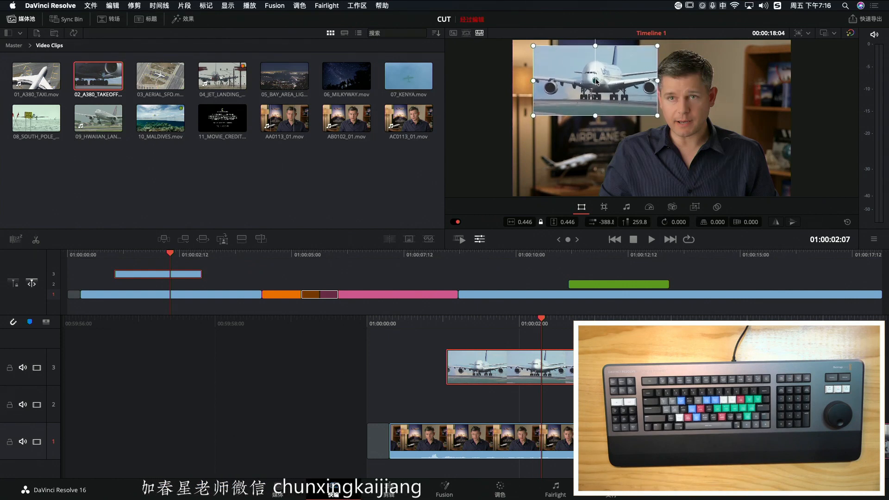
mouse_move(619, 70)
left_mouse_down()
mouse_move(602, 82)
mouse_move(604, 74)
left_mouse_up()
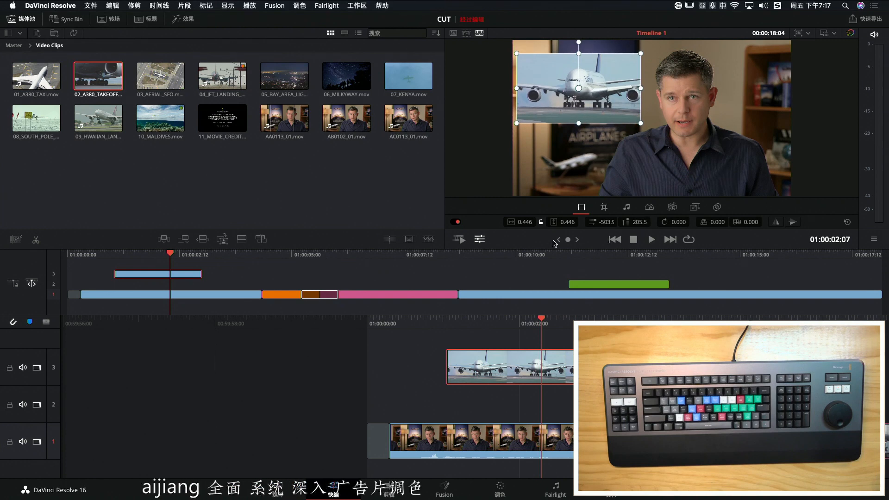
Hide and show the viewer's clip adjustment controls repeatedly, leaving them shown
left_click(478, 240)
left_click(479, 241)
left_click(479, 241)
left_click(478, 240)
left_click(479, 240)
left_click(479, 240)
left_click(479, 240)
left_click(478, 240)
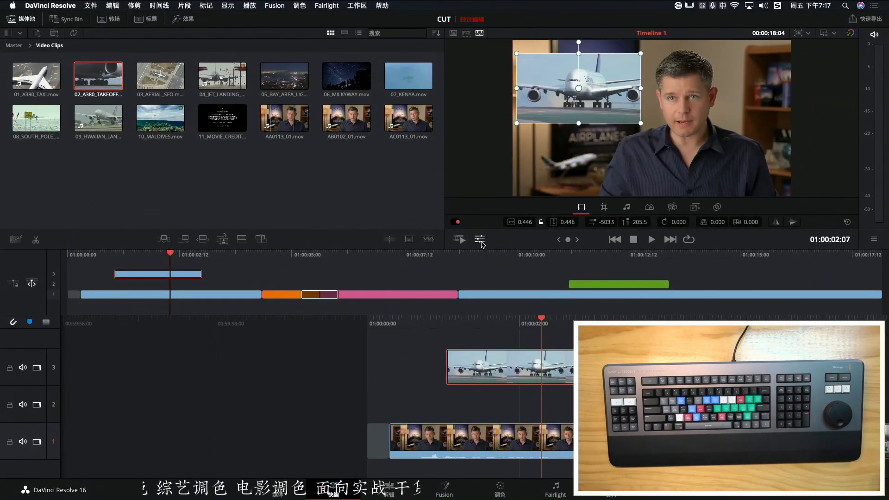
Scrub back and forth over the picture-in-picture section and the timeline's start to examine the repositioned inset
left_click_drag(544, 324, 513, 324)
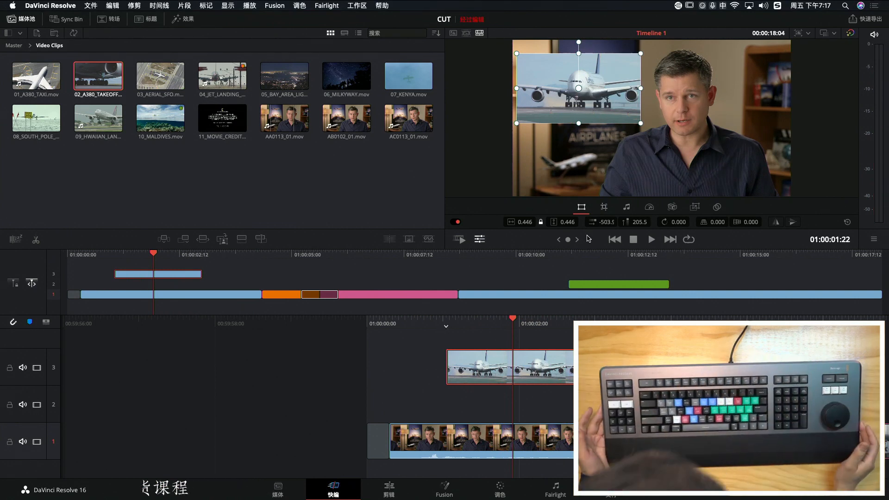
key("Right")
key("Right")
key("Right")
key("Right")
key("Right")
key("Right")
key("Right")
key("Right")
key("Right")
key("Right")
key("Right")
key("Right")
key("Right")
key("Right")
key("Right")
key("Right")
key("Right")
key("Right")
key("Right")
key("Right")
key("Left")
key("Left")
key("Left")
key("Left")
key("Left")
key("Left")
key("Left")
key("Left")
key("Left")
key("Left")
key("Left")
key("Left")
key("Left")
key("Left")
key("Left")
key("Left")
key("Left")
key("Left")
key("Left")
key("Left")
key("Right")
key("Right")
key("Right")
key("Right")
key("Right")
key("Right")
key("Right")
key("Right")
key("Right")
key("Right")
key("Right")
key("Right")
key("Right")
key("Right")
key("Right")
key("Right")
key("Right")
key("Right")
key("Right")
key("Right")
key("Left")
key("Left")
key("Left")
key("Left")
key("Left")
key("Left")
key("Left")
key("Left")
key("Left")
key("Left")
key("Left")
key("Left")
key("Left")
key("Left")
key("Left")
key("Left")
key("Left")
key("Left")
key("Left")
key("Left")
key("Left")
key("Left")
key("Left")
key("Left")
key("Left")
key("Left")
key("Left")
key("Left")
key("Left")
key("Left")
key("Left")
key("Left")
key("Left")
key("Left")
key("Left")
key("Left")
key("Left")
key("Left")
key("Left")
key("Left")
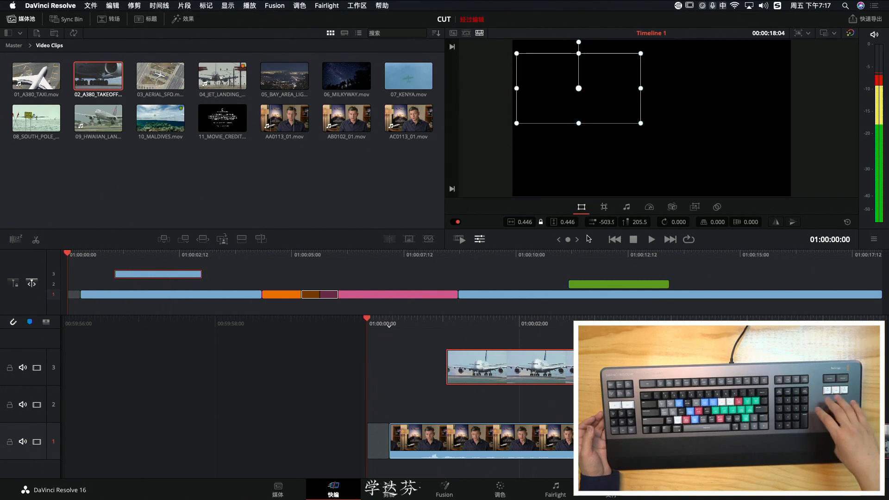
key("Right")
key("Right")
key("Right")
key("Right")
key("Right")
key("Right")
key("Right")
key("Right")
key("Right")
key("Right")
key("Right")
key("Right")
key("Right")
key("Right")
key("Right")
key("Right")
key("Right")
key("Right")
key("Right")
key("Right")
key("Left")
key("Left")
key("Left")
key("Left")
key("Left")
key("Left")
key("Left")
key("Left")
key("Left")
key("Left")
key("Left")
key("Left")
key("Left")
key("Left")
key("Left")
key("Left")
key("Left")
key("Left")
key("Left")
key("Left")
key("Right")
key("Right")
key("Right")
key("Right")
key("Right")
key("Right")
key("Right")
key("Right")
key("Right")
key("Right")
key("Right")
key("Right")
key("Right")
key("Right")
key("Right")
key("Right")
key("Right")
key("Right")
key("Right")
key("Right")
key("Left")
key("Left")
key("Left")
key("Left")
key("Left")
key("Left")
key("Left")
key("Left")
key("Left")
key("Left")
key("Left")
key("Left")
key("Left")
key("Left")
key("Left")
key("Left")
key("Left")
key("Left")
key("Left")
key("Left")
key("Right")
key("Right")
key("Right")
key("Right")
key("Right")
key("Right")
key("Right")
key("Right")
key("Right")
key("Right")
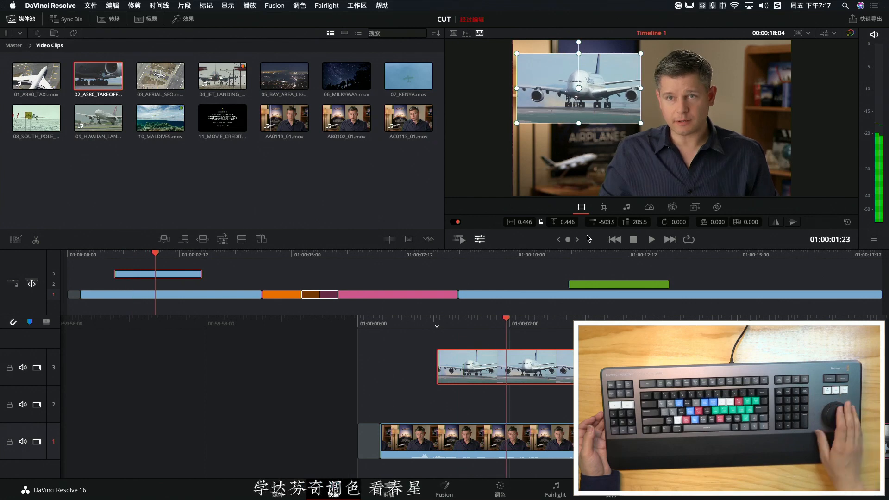
Play and scrub through the seaplane clip on track 2 to examine its picture around 01:00:11:20 to 01:00:13:00
key("Left")
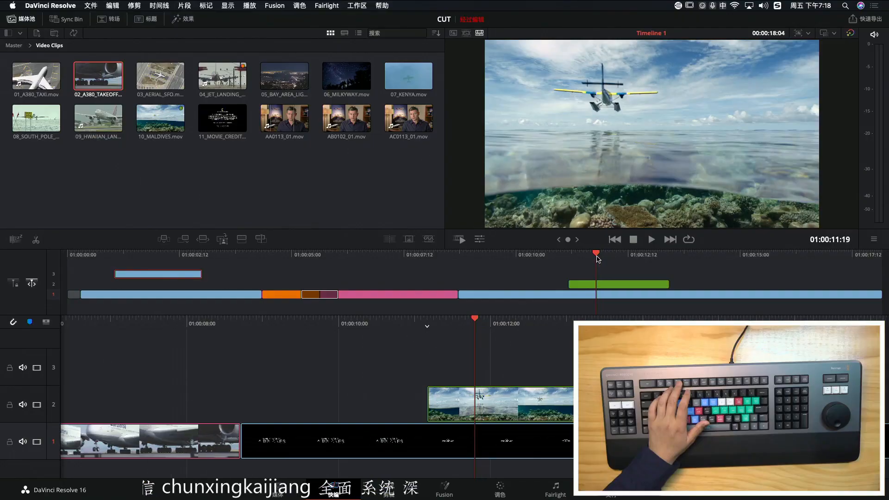
left_click_drag(597, 258, 599, 259)
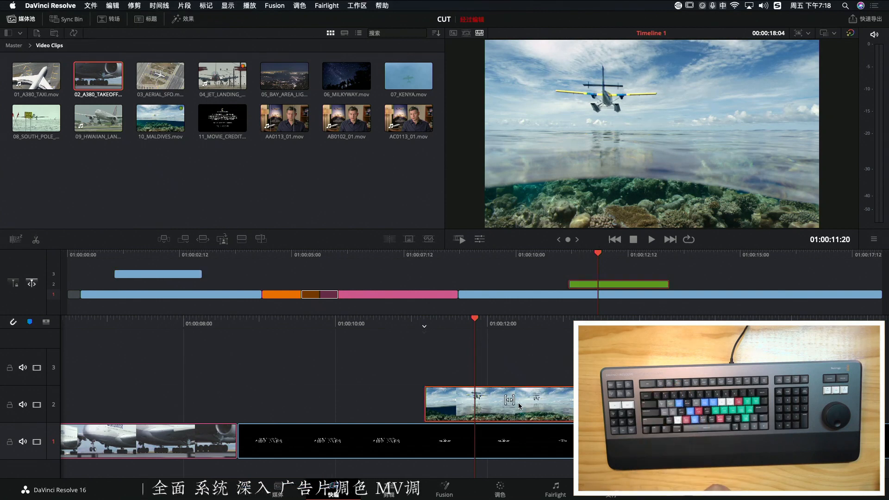
key("space")
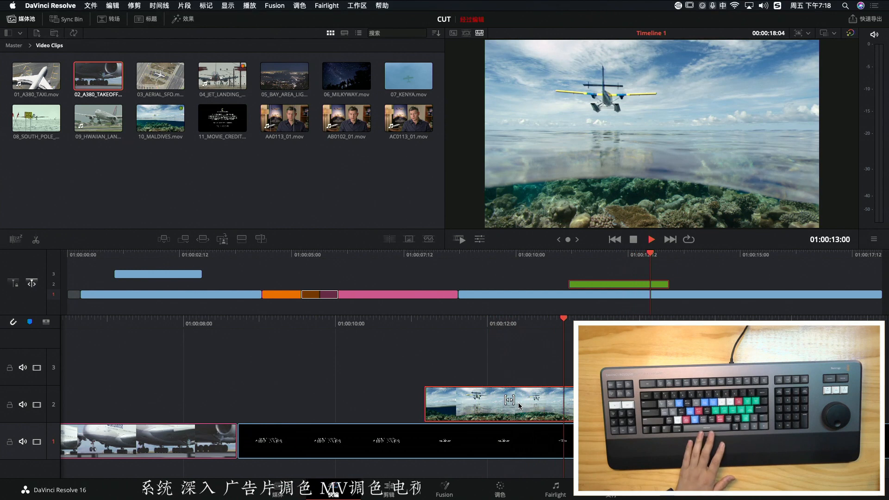
key("space")
left_click_drag(611, 319, 404, 324)
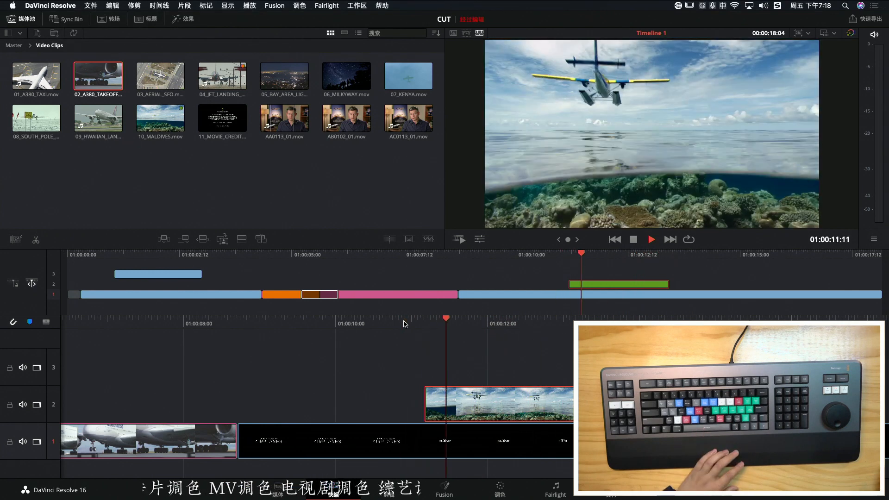
left_click_drag(406, 323, 425, 319)
key("space")
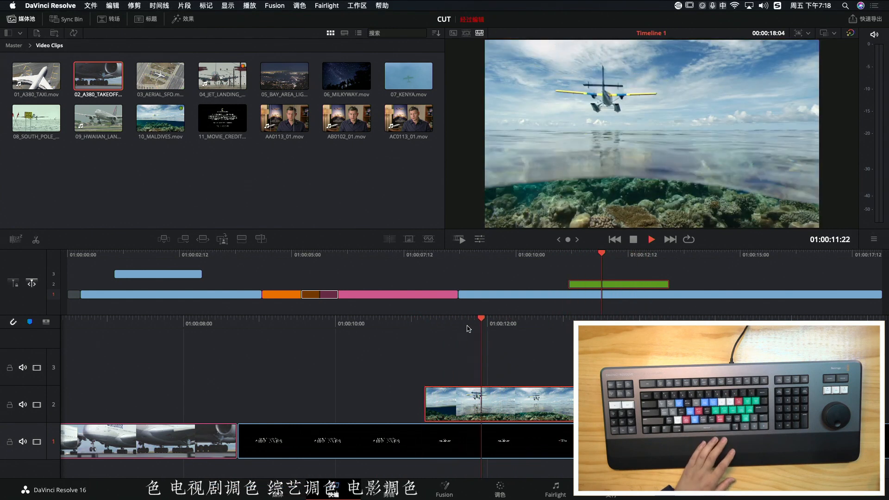
key("space")
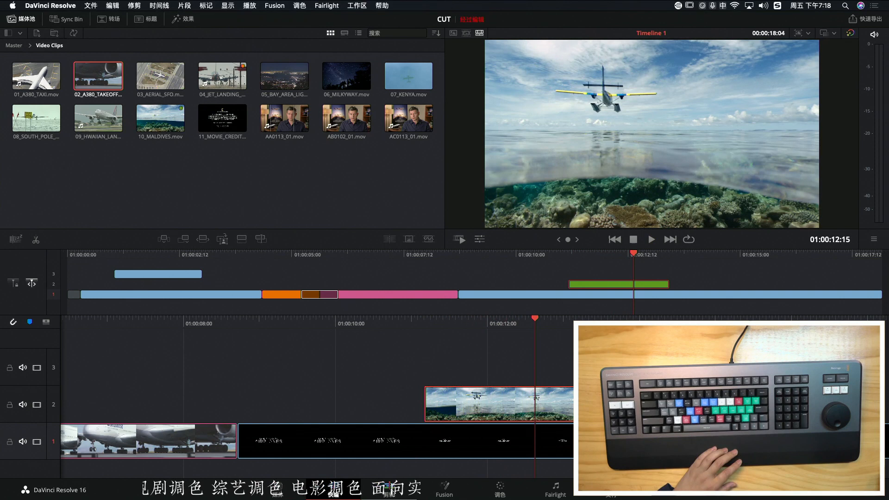
Switch to the Edit page and scrub over the 10_MALDIVES.mov clip to examine its 100% and 0% speed segments
key("shift+4")
double_click(271, 325)
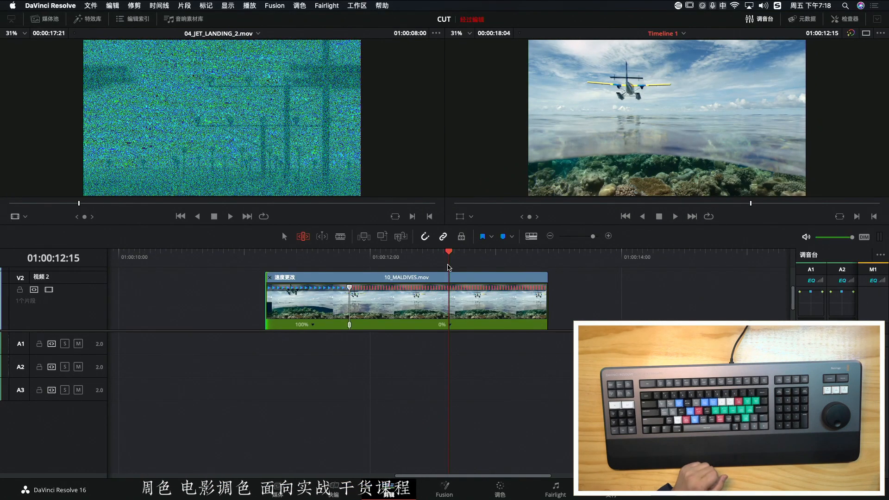
left_click_drag(458, 255, 422, 268)
key("Right")
key("Right")
key("Right")
key("Right")
key("Right")
key("Right")
key("Right")
key("Right")
key("Right")
key("Right")
key("Right")
key("Right")
key("Right")
key("Right")
key("Right")
key("Right")
key("Left")
key("Left")
key("Left")
key("Left")
Nudge the start and end edges of 10_MALDIVES.mov back and forth by single frames, leaving the end about one frame longer
key("Up")
key("comma")
key("comma")
key("period")
key("period")
key("Down")
key("comma")
key("comma")
key("comma")
key("period")
key("period")
key("period")
key("period")
key("Right")
key("Right")
key("Right")
key("Right")
key("Right")
key("Right")
key("Right")
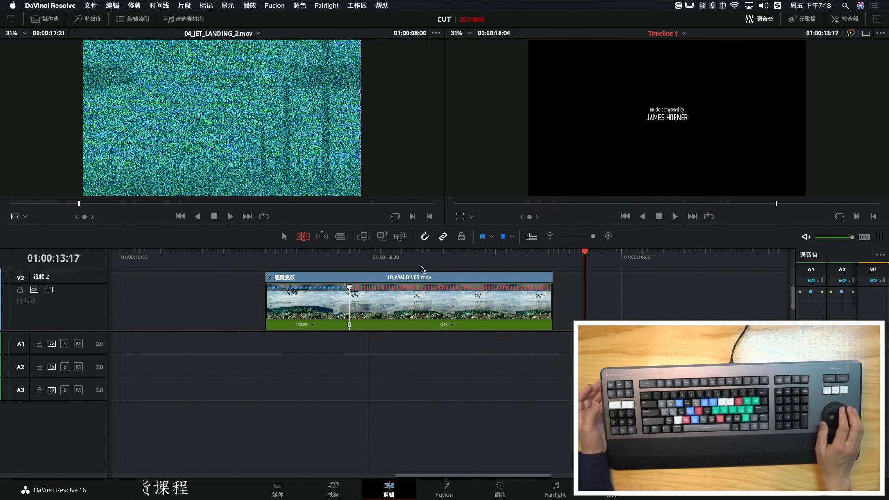
Jog back and forth across the end of 10_MALDIVES.mov to examine the change to the credits
key("Left")
key("Left")
key("Left")
key("Left")
key("Left")
key("Left")
key("Left")
key("Left")
key("Left")
key("Left")
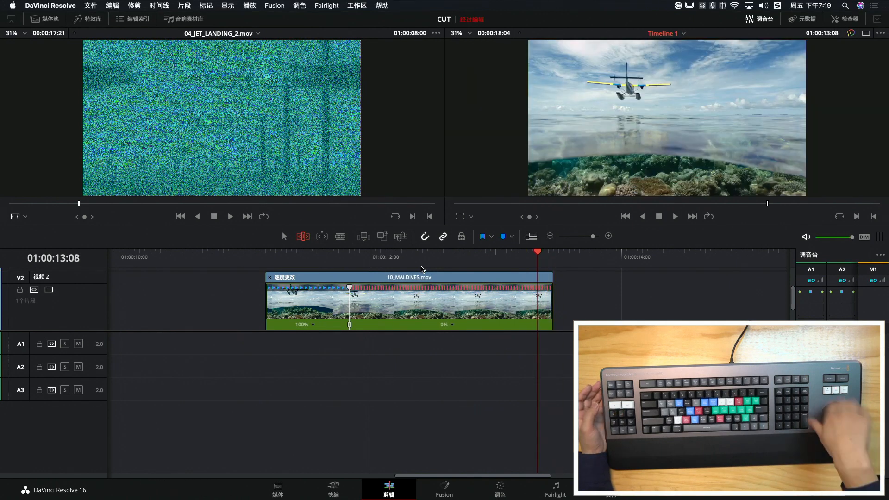
key("Right")
key("Right")
key("Right")
key("Right")
key("Right")
key("Left")
key("Left")
key("Left")
key("Left")
key("Left")
key("Left")
key("Left")
key("Left")
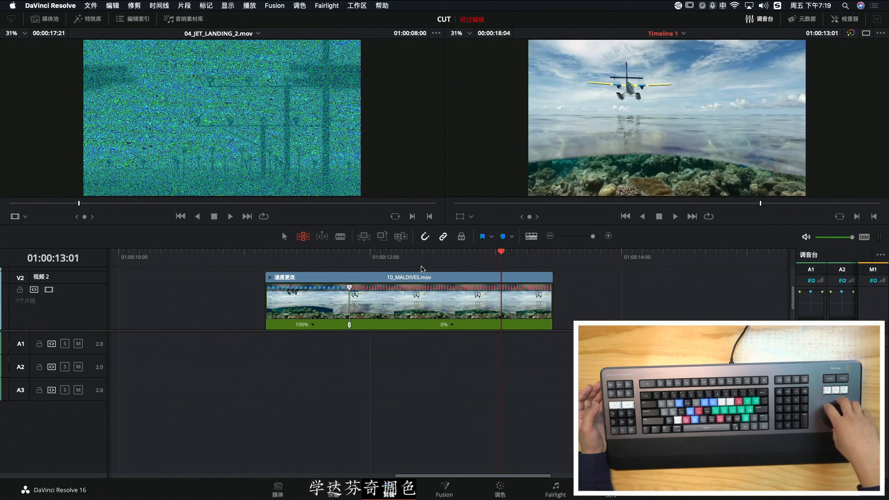
Select the end edit of 10_MALDIVES.mov and extend its frozen section by about seven frames
key("Down")
key("period")
key("period")
key("period")
key("period")
key("period")
key("period")
key("period")
key("period")
key("period")
key("period")
key("period")
key("comma")
key("comma")
key("comma")
key("comma")
Jog back through the extended seaplane clip to 01:00:11:17 to examine its motion before the freeze
key("Left")
key("Left")
key("Left")
key("Left")
key("Left")
key("Left")
key("Left")
key("Left")
key("Left")
key("Left")
key("Left")
key("Left")
key("Left")
key("Left")
key("Left")
key("Left")
key("Left")
key("Left")
key("Left")
key("Left")
key("Left")
key("Left")
key("Left")
key("Left")
key("Left")
key("Left")
key("Left")
key("Left")
key("Left")
key("Left")
key("Left")
key("Left")
key("Left")
key("Left")
key("Left")
key("Left")
key("Left")
key("Left")
key("Left")
key("Left")
key("Right")
key("Right")
key("Right")
key("Right")
key("Right")
key("Right")
key("Right")
key("Right")
key("Right")
key("Right")
key("Right")
key("Right")
key("Right")
key("Right")
key("Right")
key("Right")
key("Right")
key("Right")
key("Right")
key("Right")
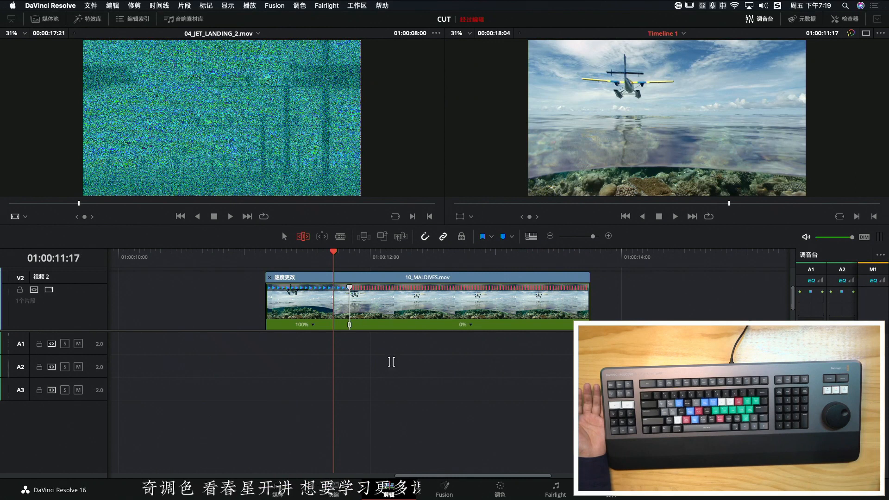
Return to the Cut page and jog through the seaplane clip to 01:00:11:23
key("shift+3")
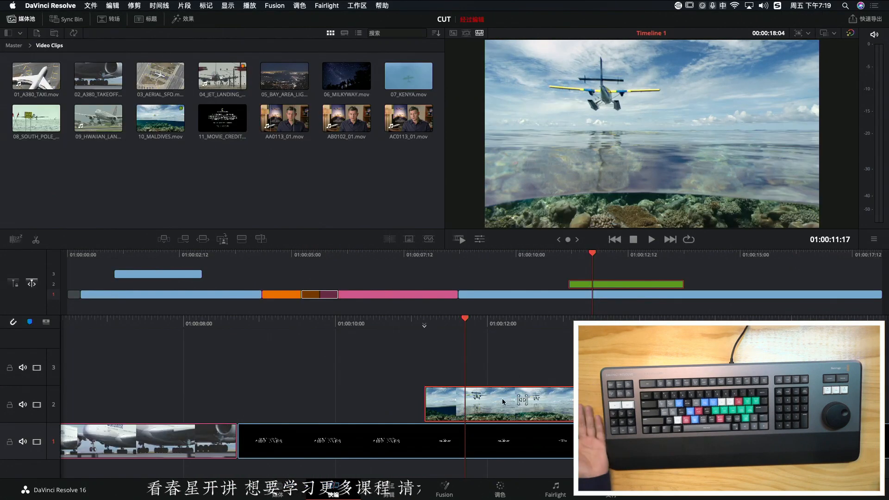
key("Left")
key("Left")
key("Left")
key("Right")
key("Right")
key("Right")
key("Right")
key("Right")
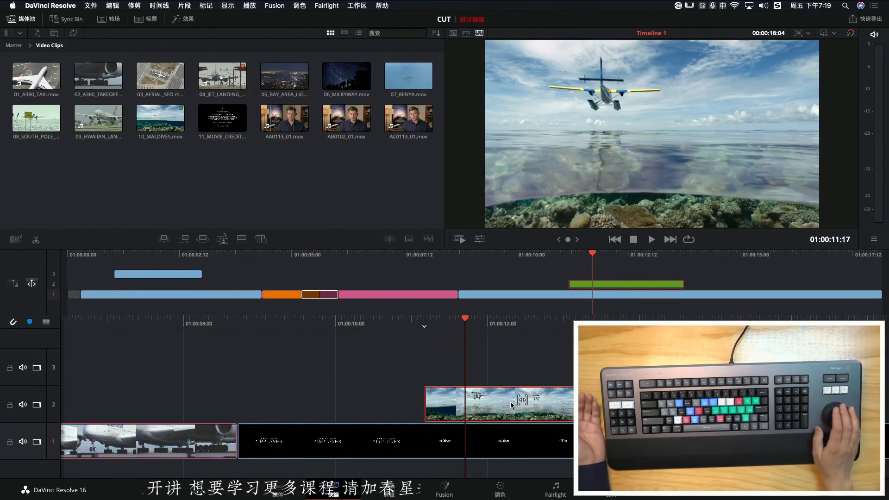
key("Right")
key("Right")
key("Right")
key("Right")
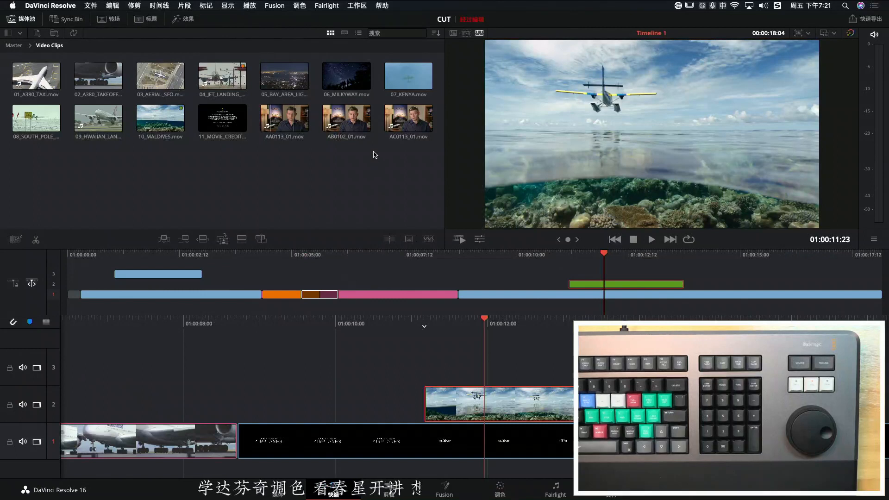
Select all clips in the Video Clips bin and change their display to filmstrip view, ending in list view
left_click_drag(148, 75, 40, 63)
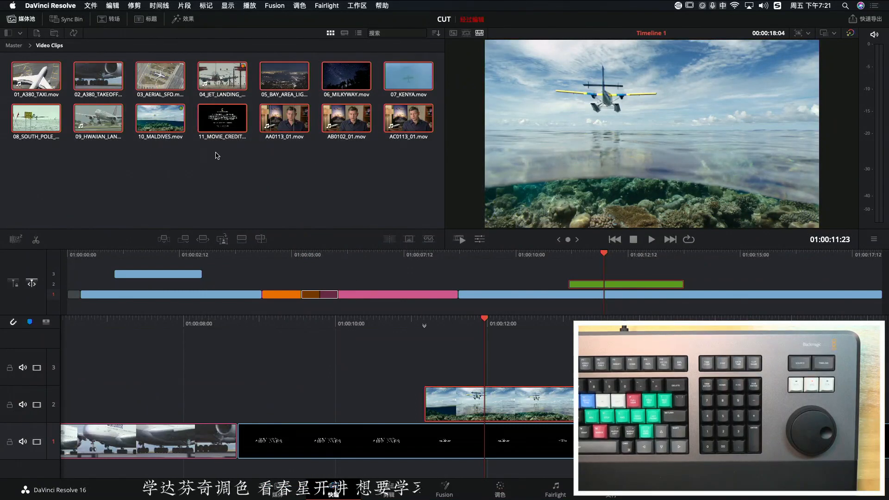
left_click(345, 34)
scroll(342, 110, "down", 10)
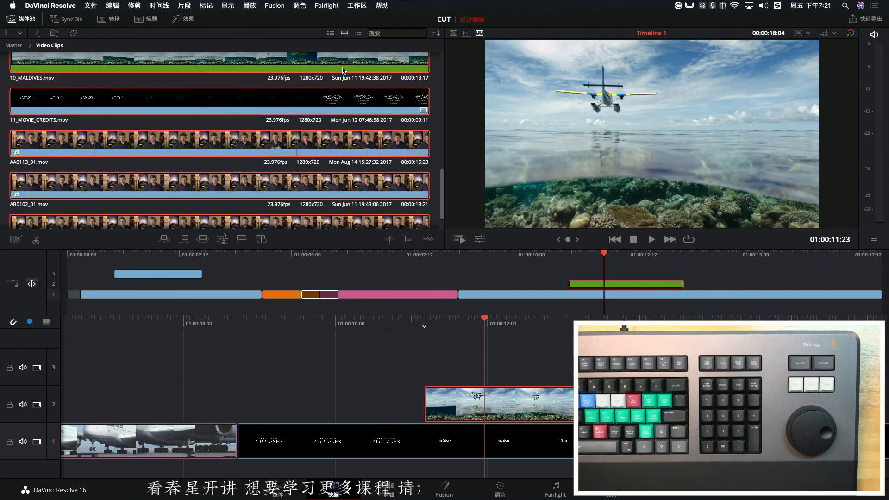
left_click(360, 34)
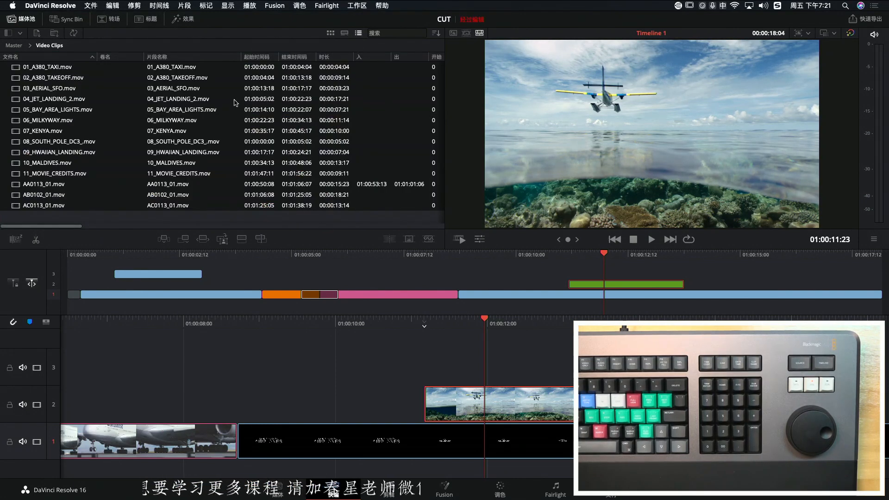
Show the media sort options and cycle the bin through timecode, camera, duration and clip name order
left_click(434, 34)
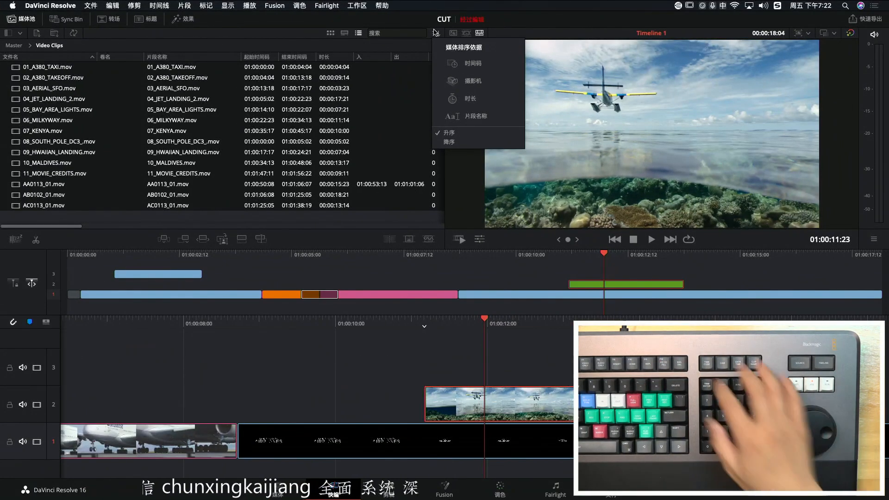
key("F16")
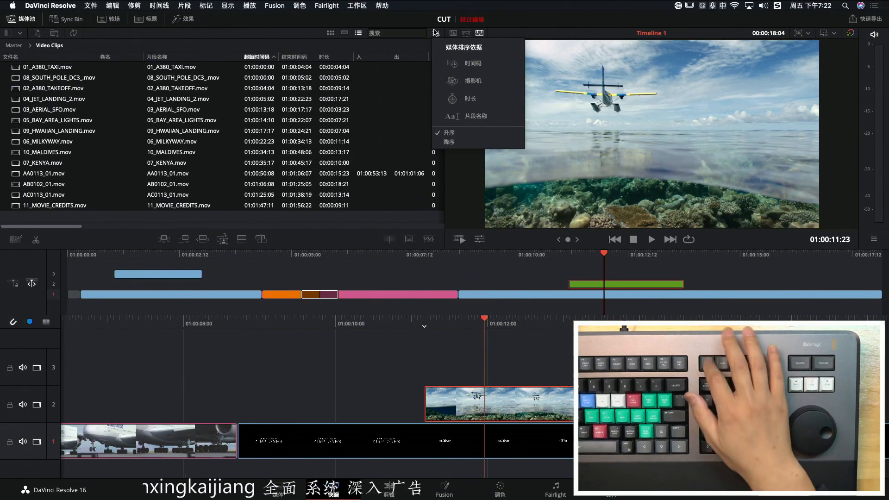
key("F17")
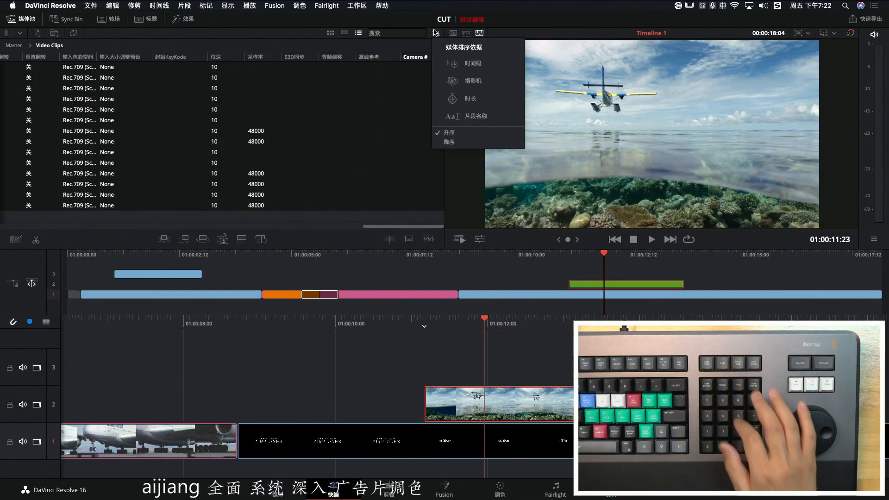
key("F18")
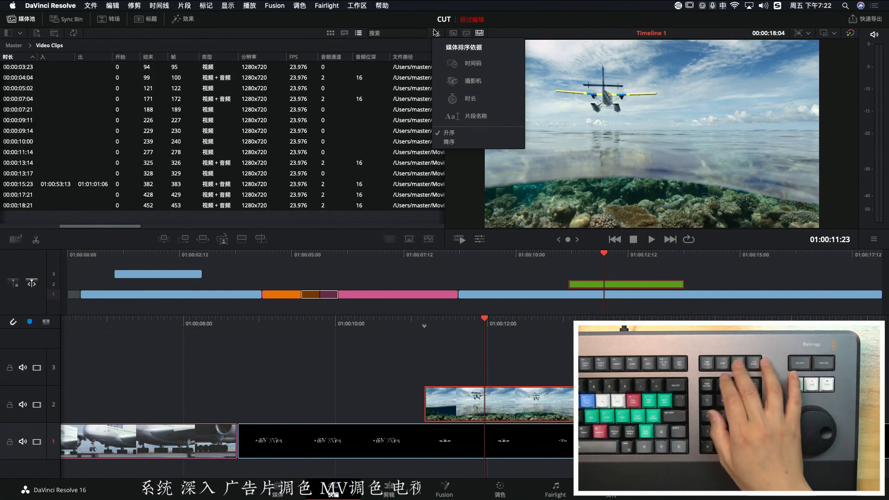
key("F19")
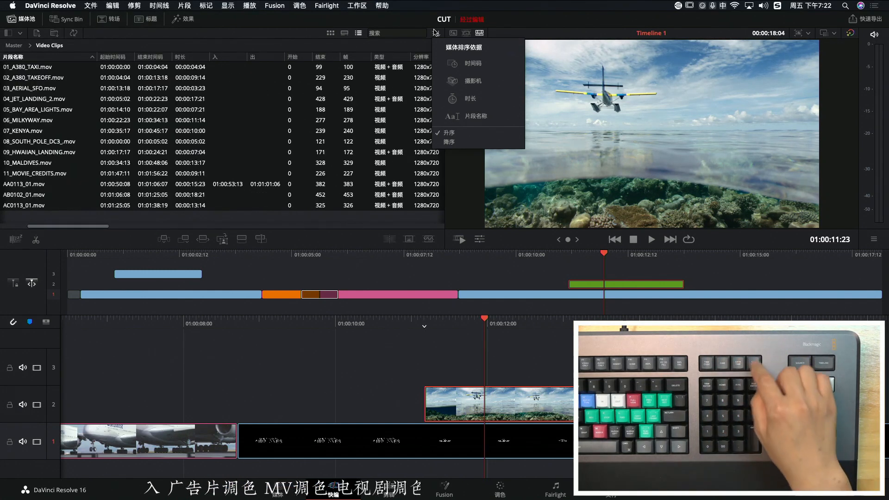
key("F16")
key("F17")
key("F18")
key("F19")
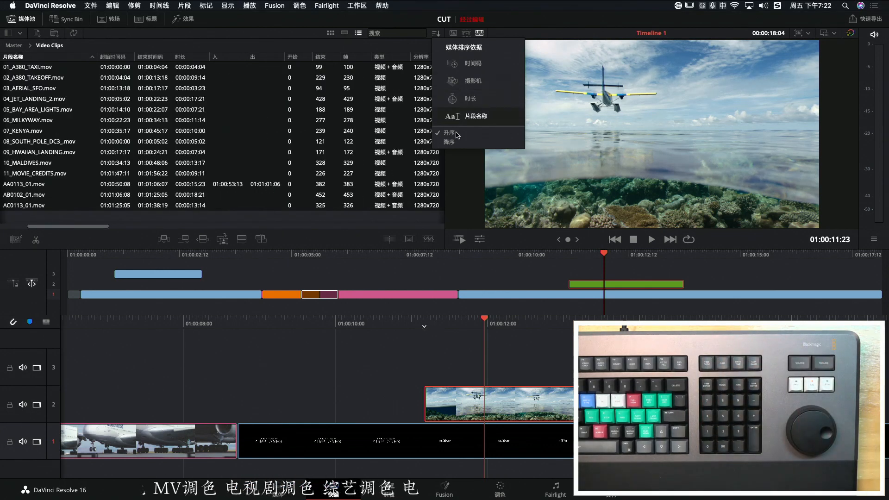
Close the sort options and cycle the bin list through all four sort orders again, ending on clip name
left_click(418, 26)
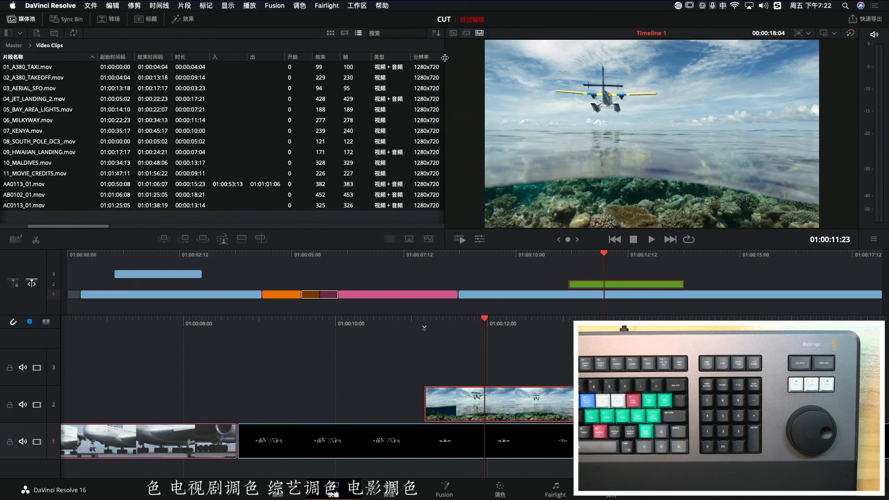
key("F16")
key("F17")
key("F18")
key("F19")
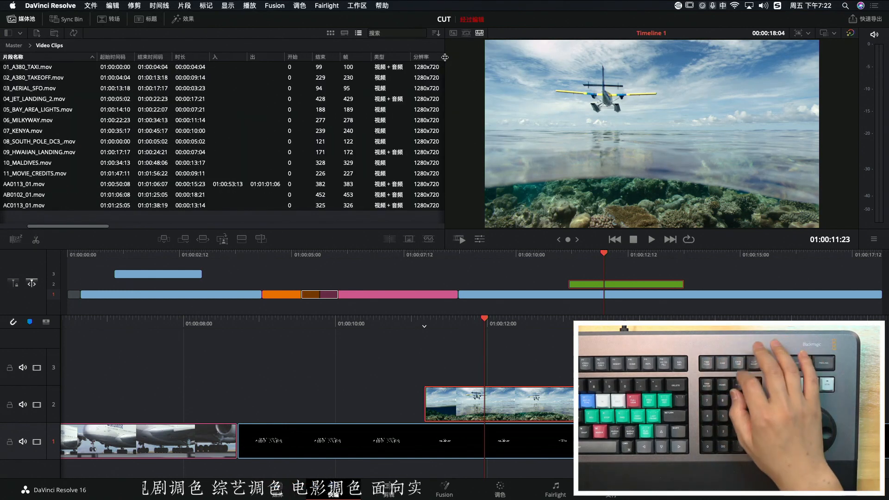
key("F16")
key("F17")
key("F18")
key("F19")
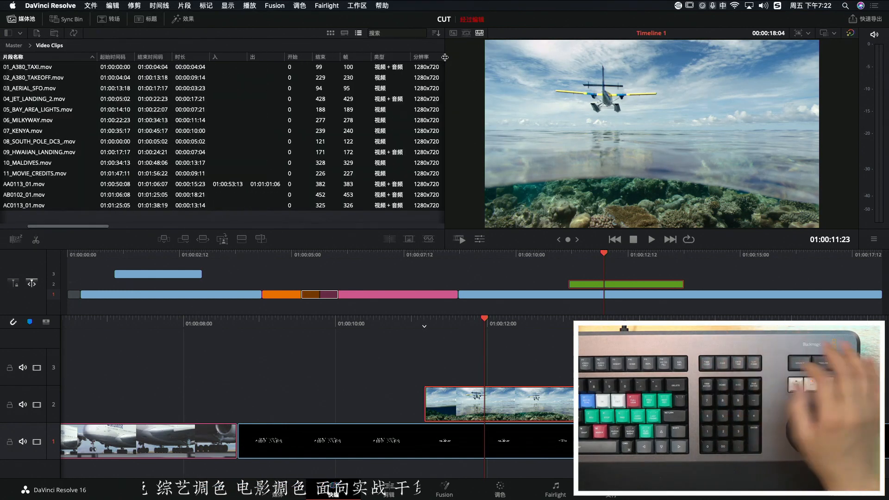
Show the bin as a source tape and cycle its clip order through timecode, camera, duration and clip name
key("q")
key("F16")
key("F17")
key("F18")
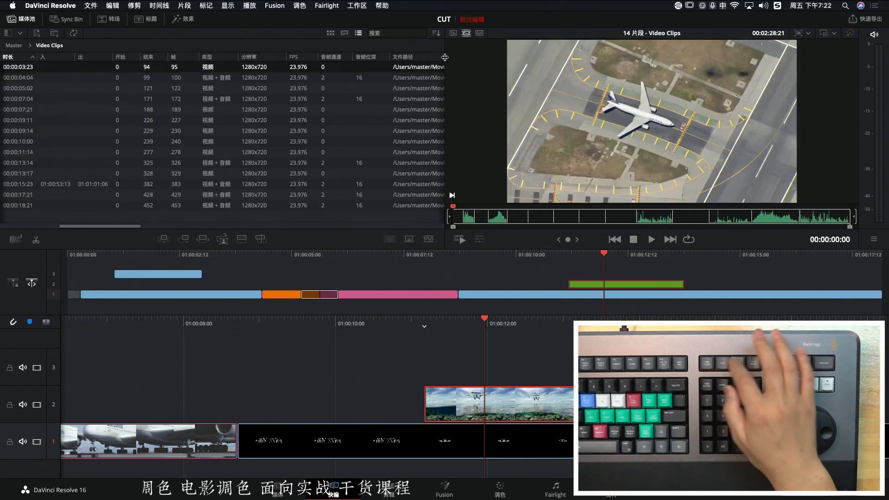
key("F19")
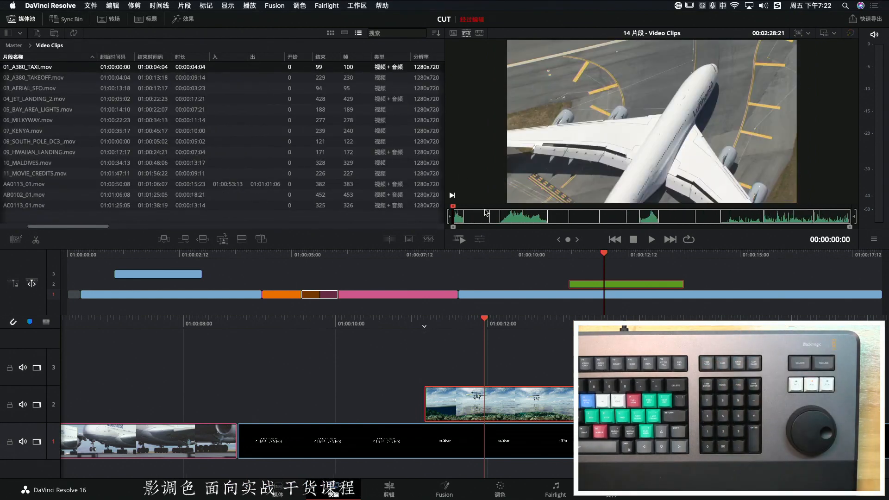
key("F16")
key("F17")
key("F18")
key("F19")
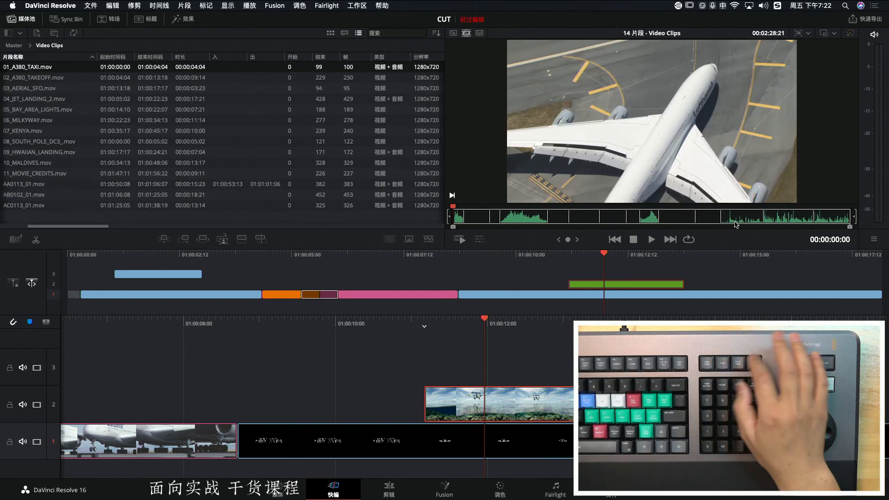
Switch the source tape repeatedly between the four sort orders, leaving the clips sorted by timecode
key("F16")
key("F17")
key("F18")
key("F19")
key("F16")
key("F17")
key("F18")
key("F17")
key("F18")
key("F19")
key("F16")
key("F17")
key("F16")
key("F17")
key("F18")
key("F19")
key("F18")
key("F17")
key("F16")
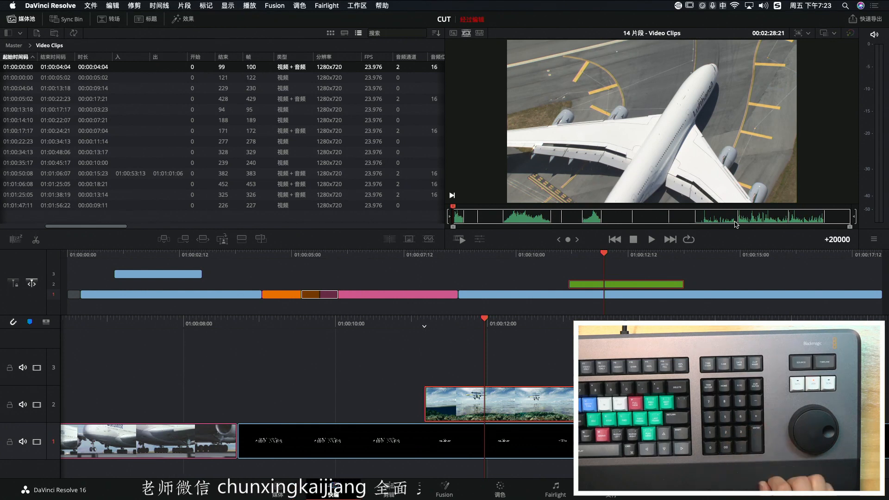
Jump forward in the source tape with a +20000 timecode offset and return to its start with -6000000
key("Return")
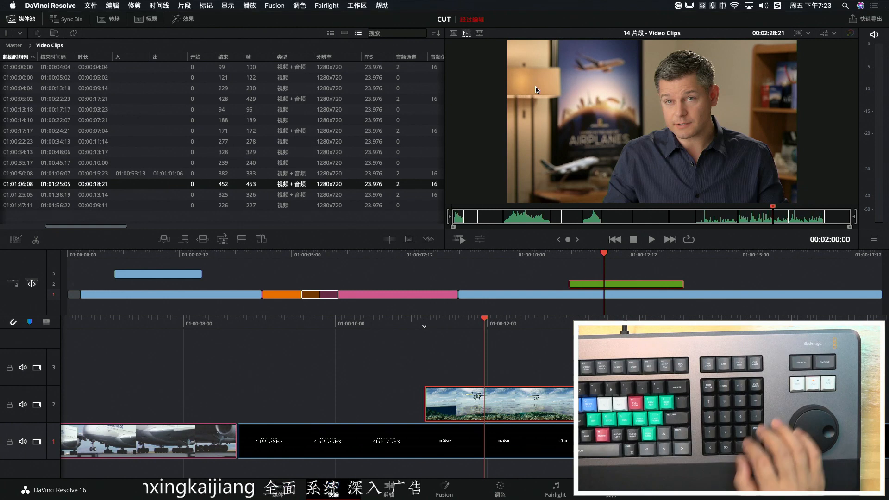
type("-")
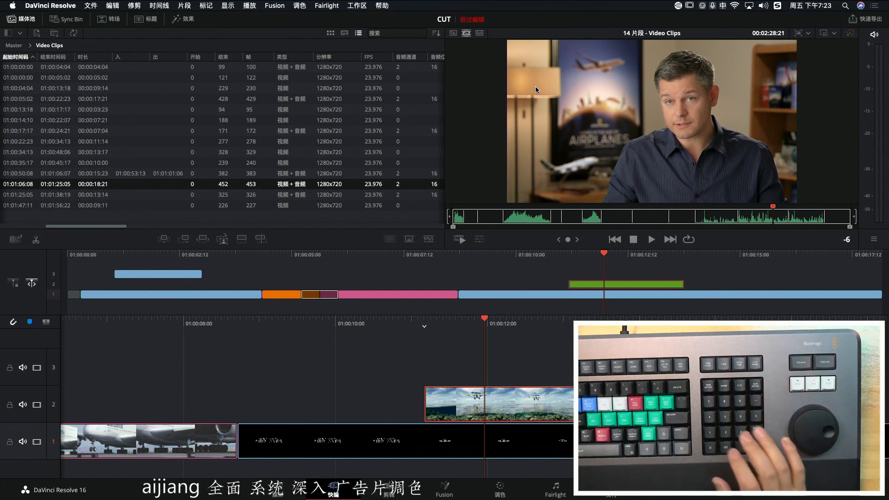
type("6000000")
key("Return")
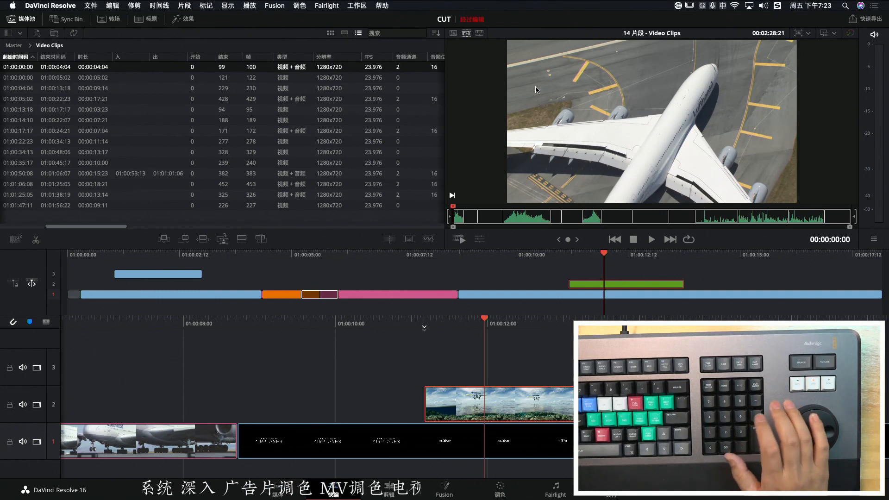
Move the source tape position to 00:00:02:00 and jog back and forth around it in the taxiing airliner clip
key("Return")
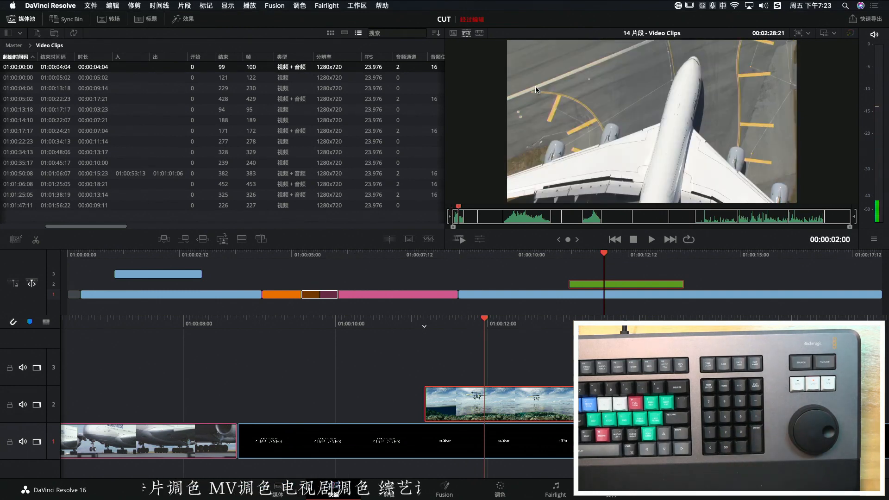
key("Right")
key("Right")
key("Right")
key("Right")
key("Right")
key("Right")
key("Right")
key("Right")
key("Right")
key("Right")
key("Left")
key("Left")
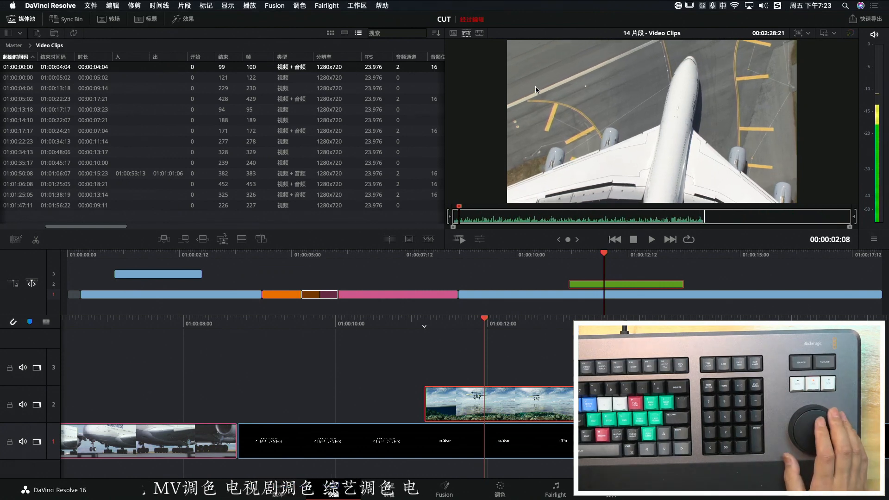
Mark a source tape range running from near 00:00:02:08 in the airliner clip to 00:00:04:10 in the following South Pole clip
key("Left")
key("Left")
key("i")
key("Right")
key("Right")
key("Right")
key("Right")
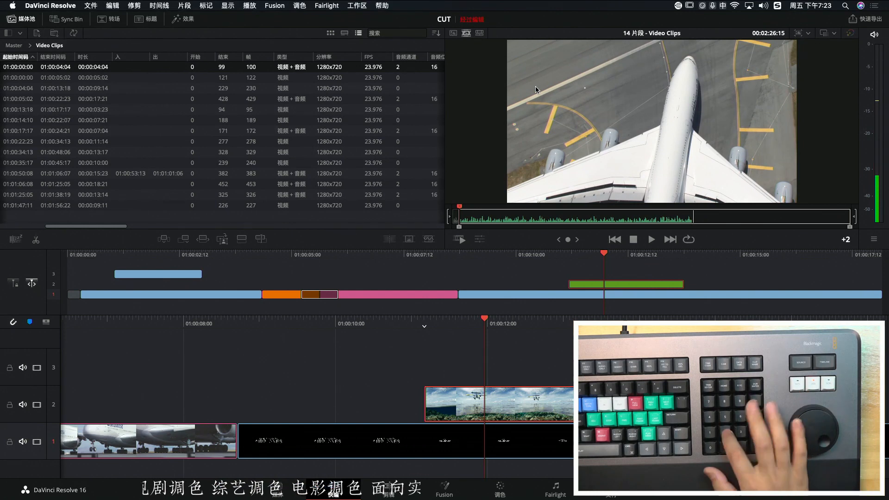
key("Down")
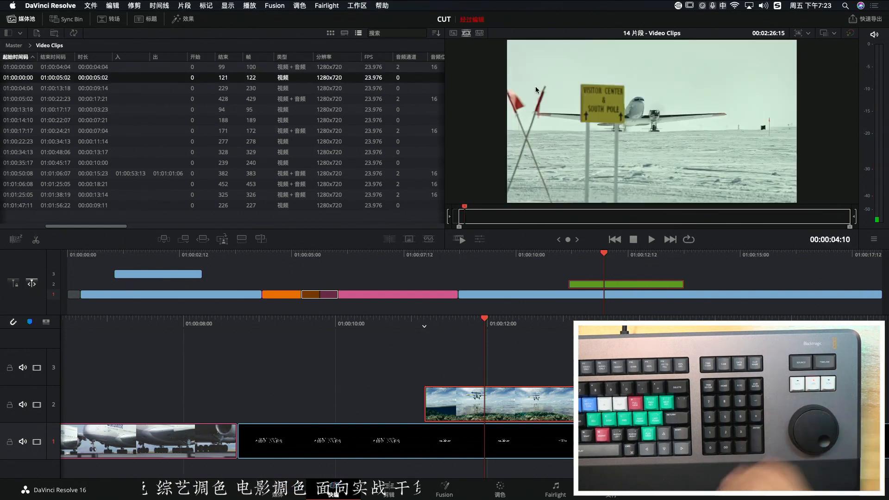
key("o")
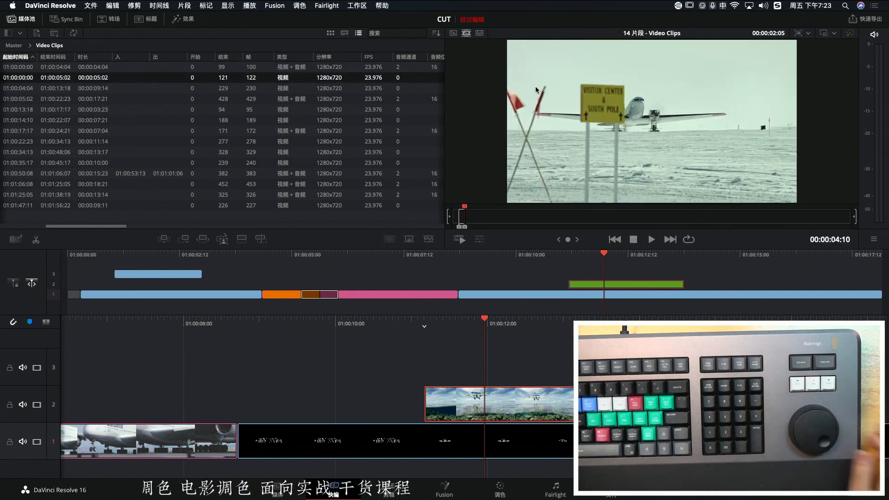
Jog back into the airliner clip and scrub back and forth through the marked source range
key("Up")
key("Right")
key("Right")
key("Right")
key("Right")
key("Right")
key("Right")
key("Right")
key("Right")
key("Right")
key("Left")
key("Left")
key("Left")
key("Left")
key("Left")
key("Right")
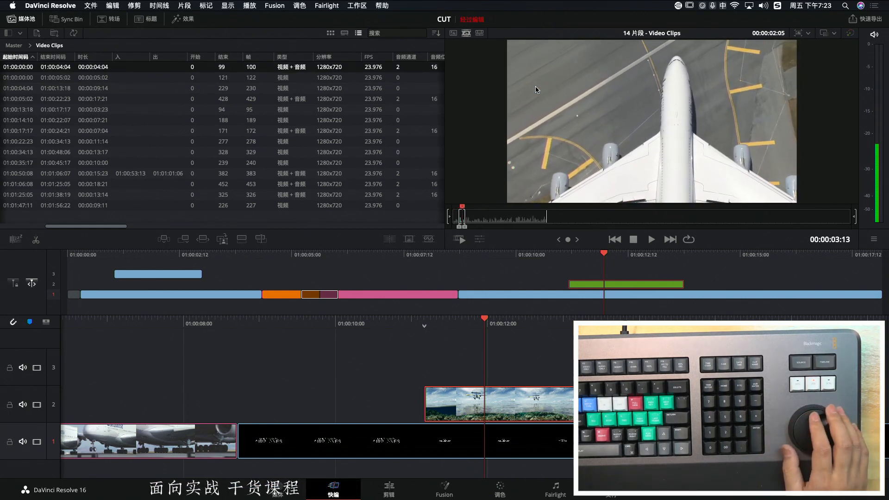
Insert the marked source range repeatedly into track 1 before the title clip, jogging the source backward between insertions
key("F9")
key("Left")
key("Left")
key("Left")
key("Left")
key("Left")
key("Left")
key("Left")
key("F9")
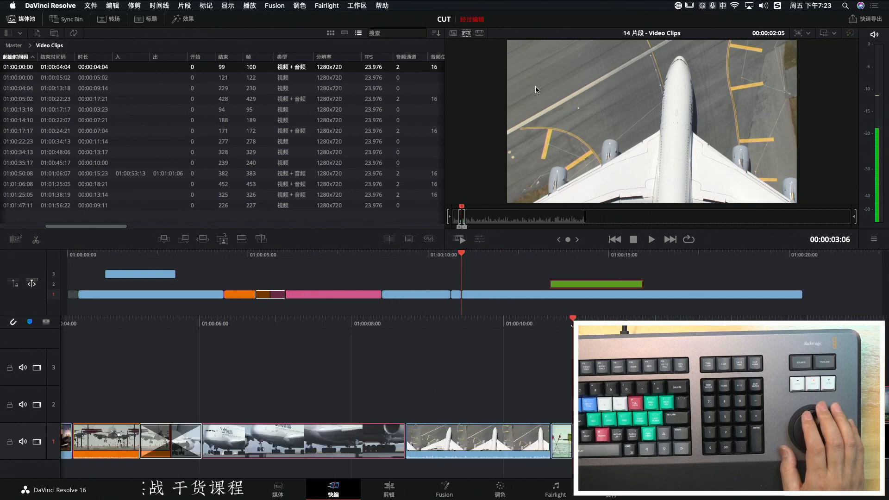
key("F9")
key("F9")
key("F9")
key("F9")
key("F9")
key("Left")
key("Left")
key("Left")
key("Left")
key("Left")
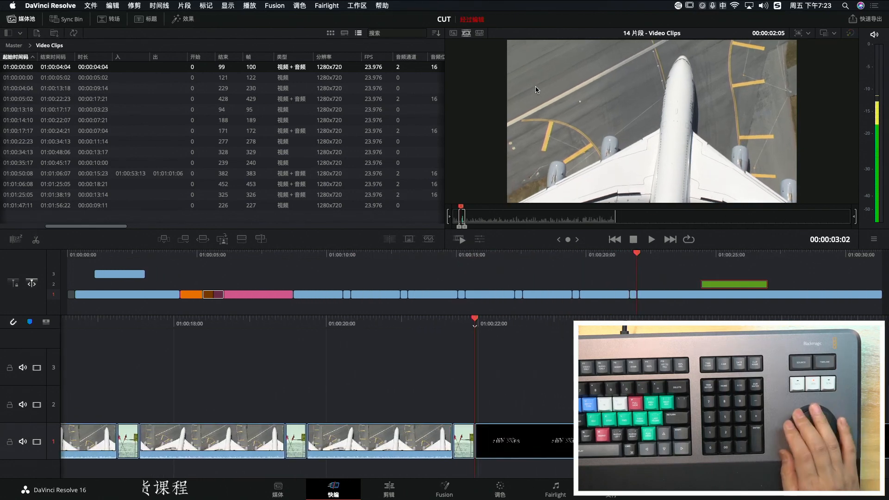
key("F9")
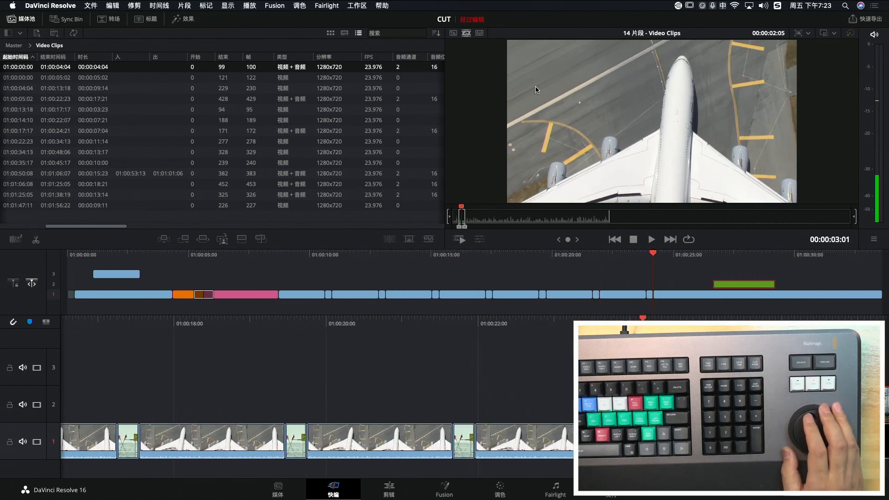
key("Left")
key("Left")
key("Left")
key("Left")
key("Left")
key("Left")
key("Left")
key("Left")
key("Left")
key("Left")
key("Left")
key("Left")
key("Left")
key("Left")
key("Left")
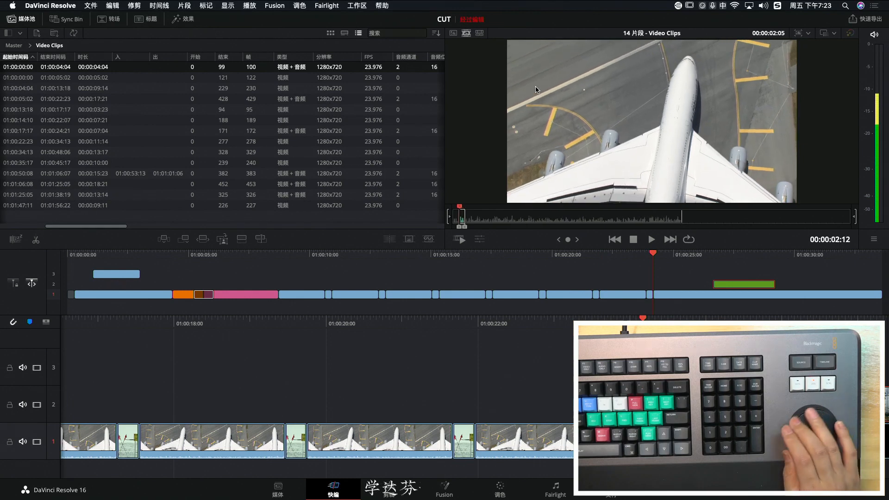
Undo all the repeated insertions of the marked source range on track 1
key("super+z")
key("super+z")
key("super+z")
key("super+z")
key("super+z")
key("super+z")
key("super+z")
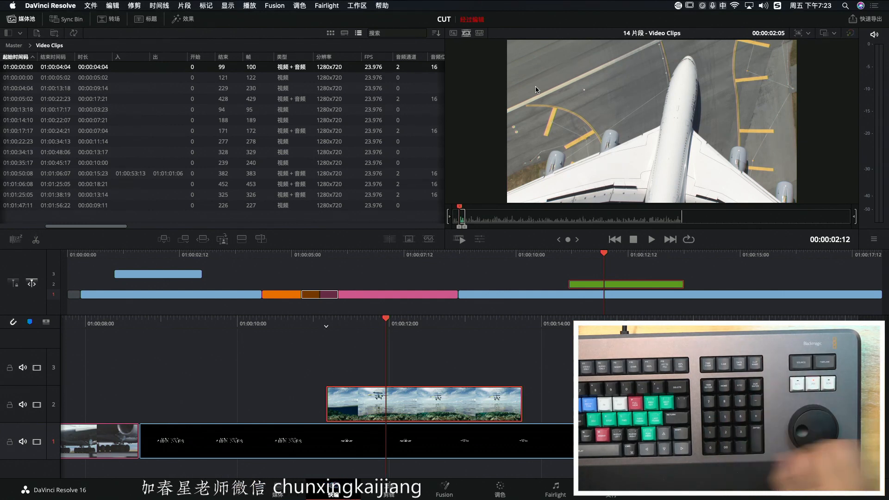
Mark a timeline range from 01:00:09:23 to 01:00:10:23 using -200 and +100 timecode offsets, and insert the airliner clip at its in point
type("q")
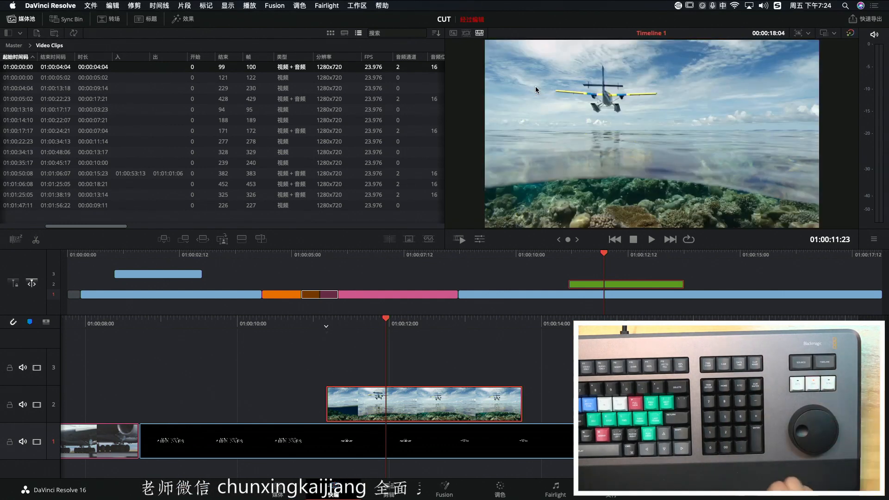
type("-200")
key("Return")
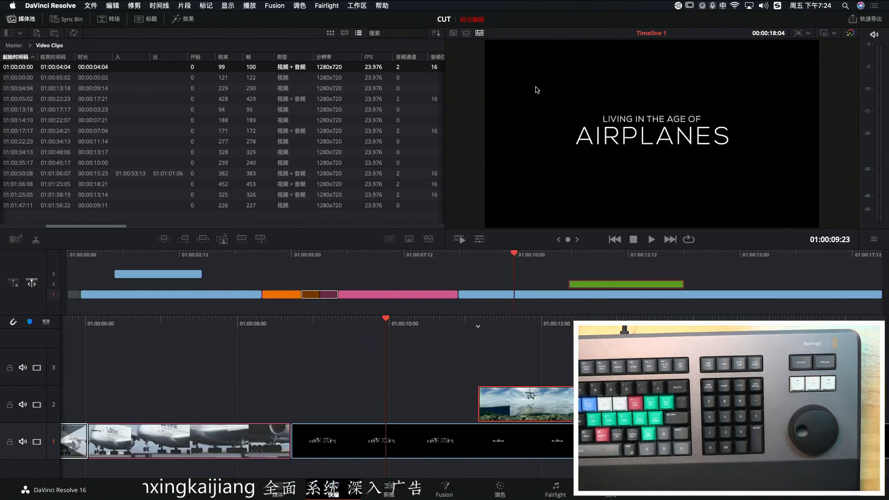
type("+100")
key("Return")
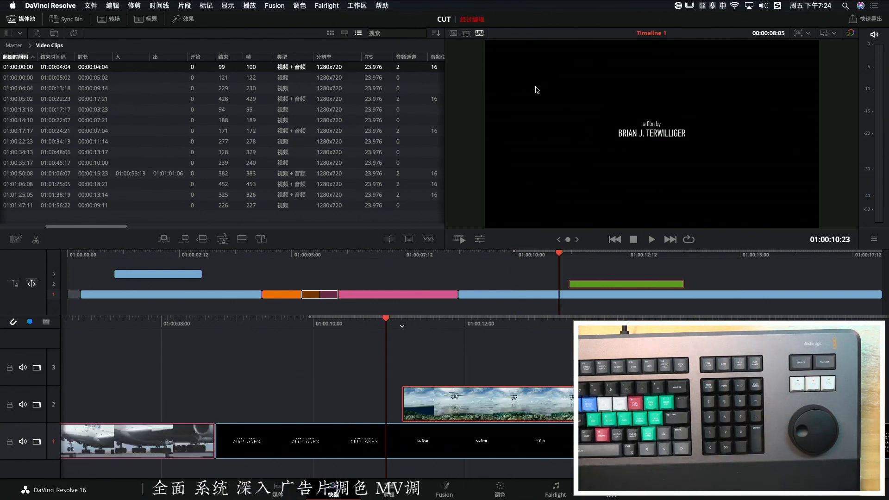
key("o")
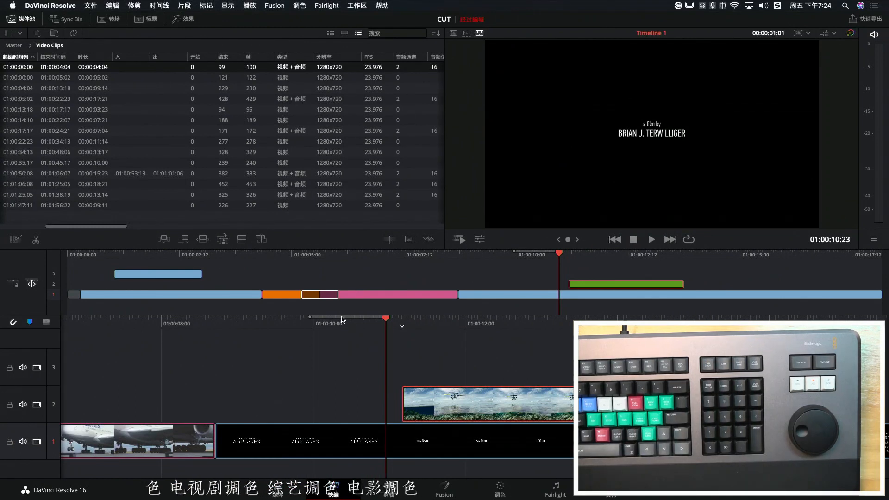
key("F9")
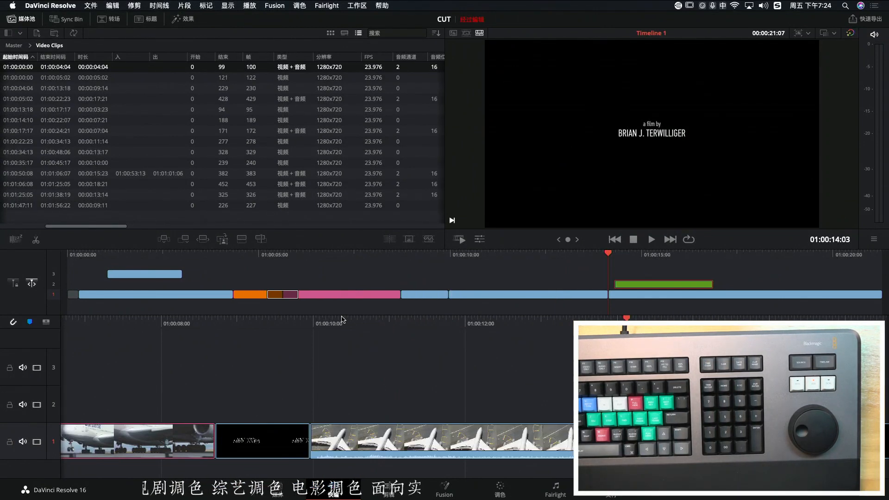